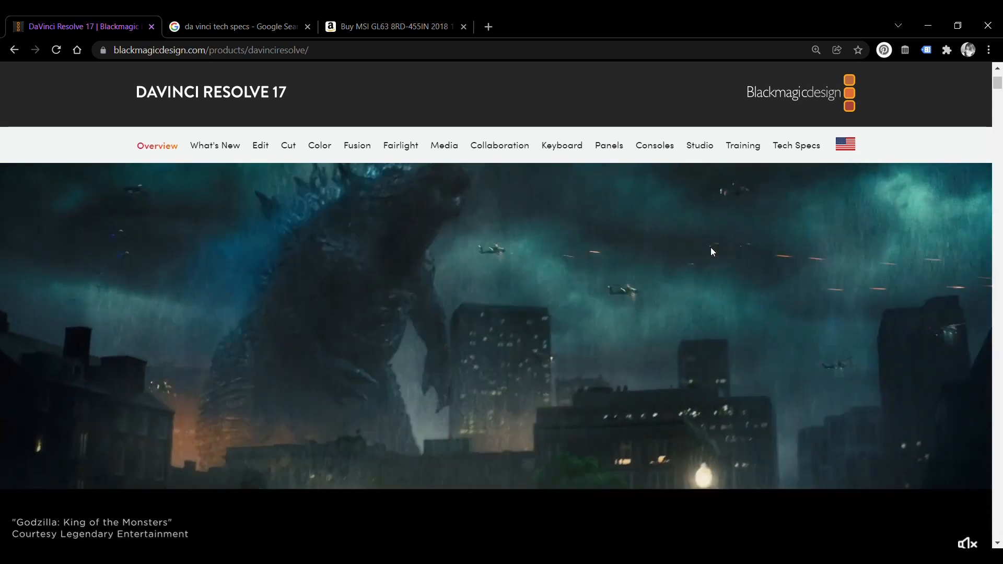
Examine the DaVinci Resolve 17 overview page, including its introduction and the free download and Studio purchase options.
scroll(710, 247, down, 1)
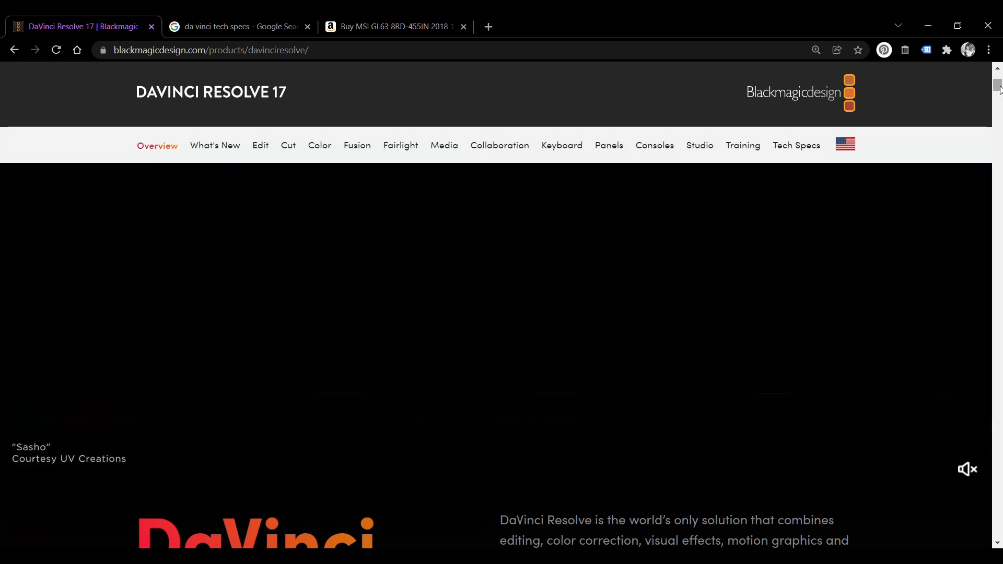
drag(1000, 90, 1000, 86)
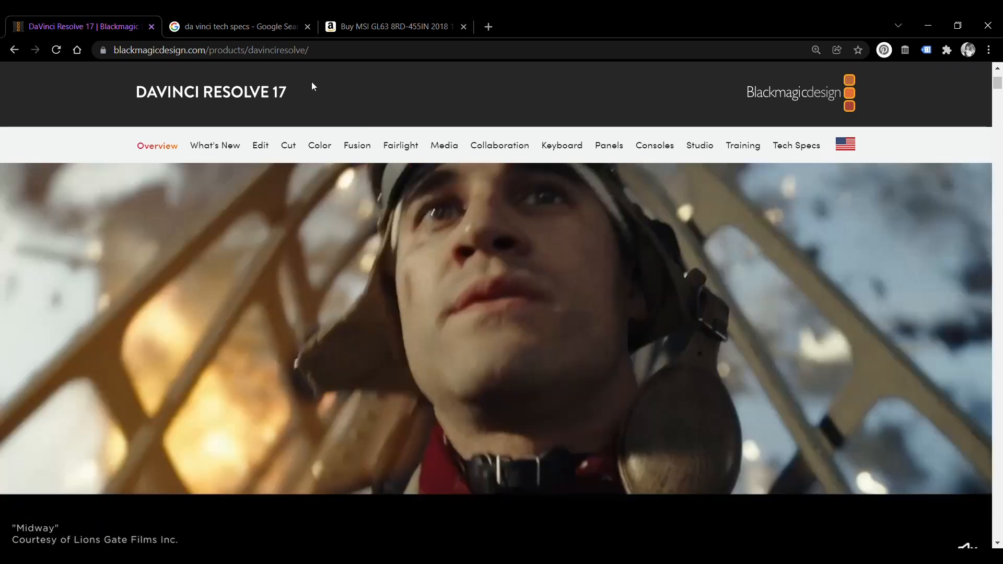
scroll(388, 307, down, 2)
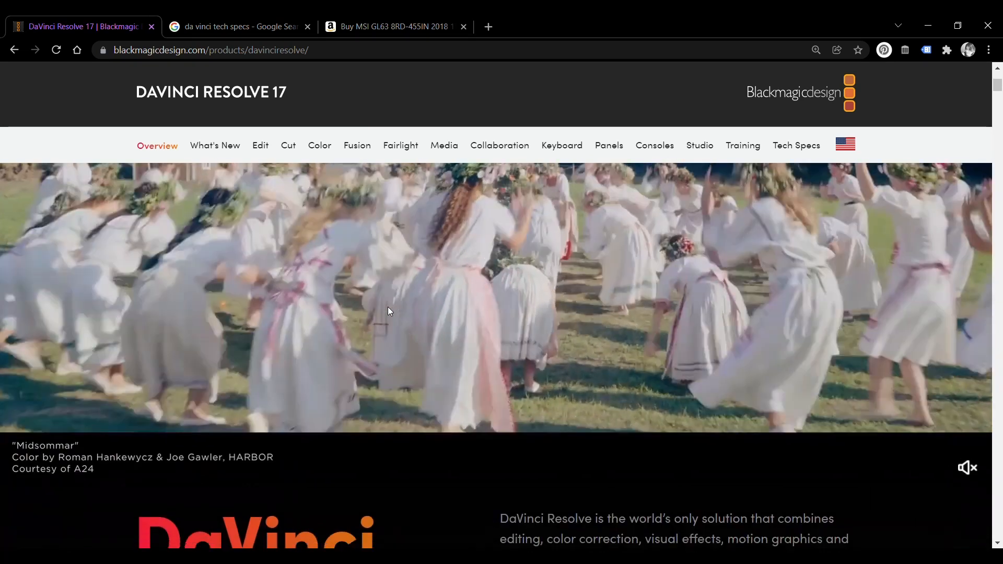
scroll(388, 306, down, 5)
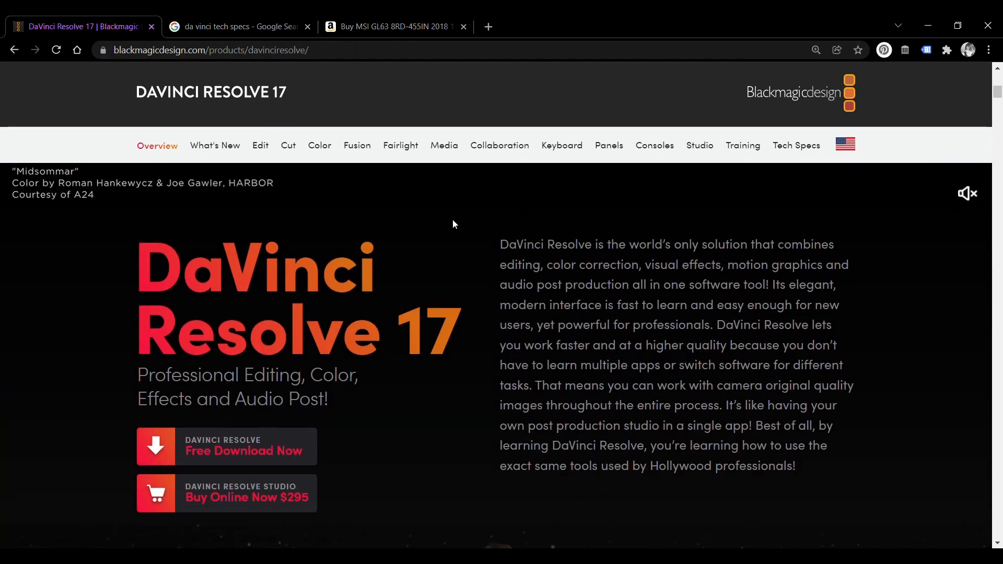
drag(460, 361, 456, 157)
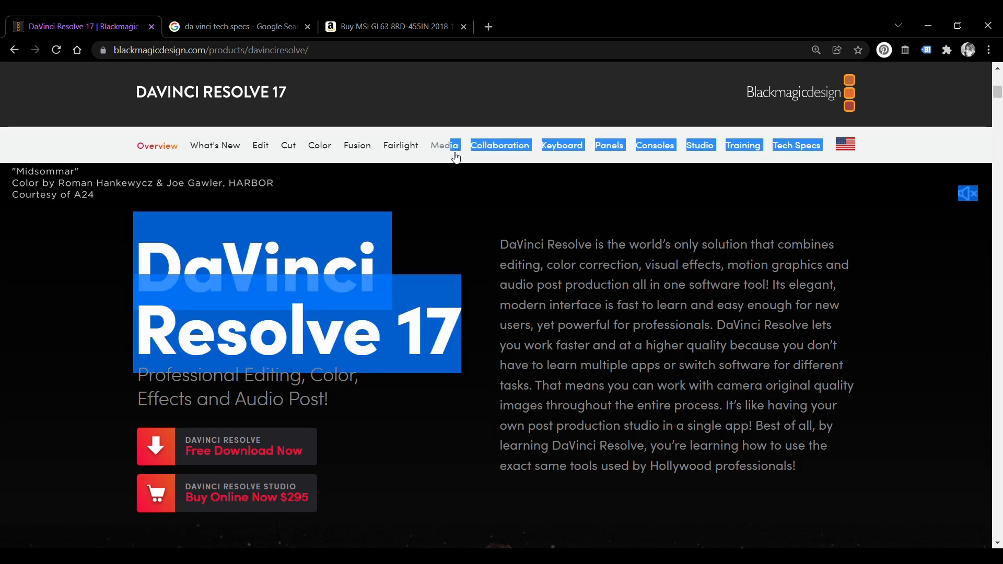
click(432, 404)
scroll(431, 404, down, 1)
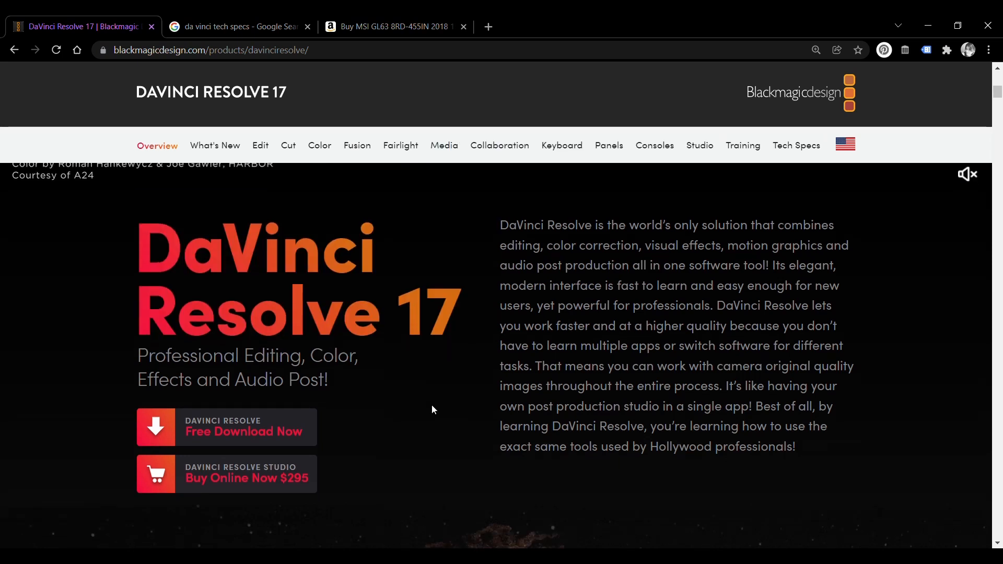
scroll(432, 406, down, 2)
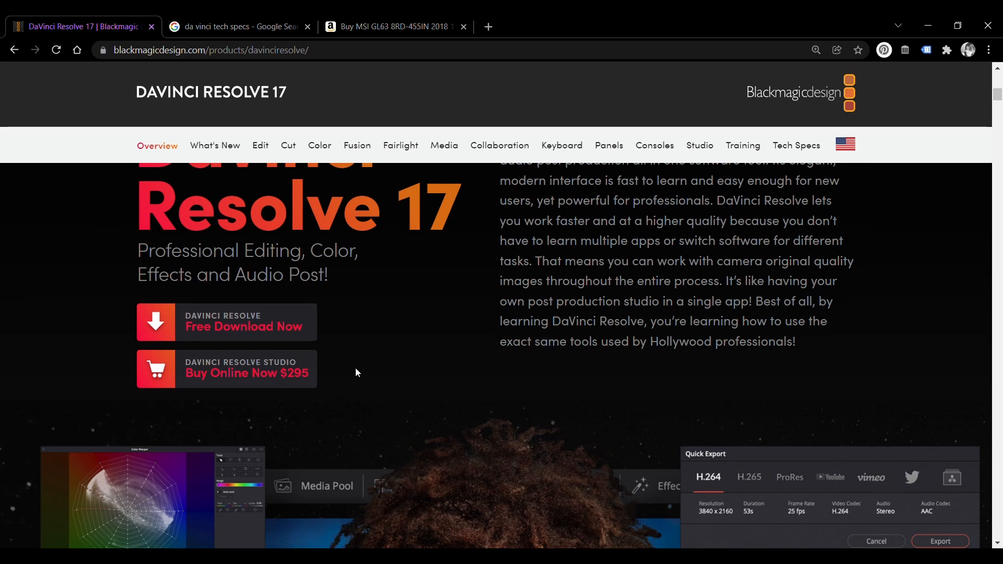
scroll(377, 342, up, 2)
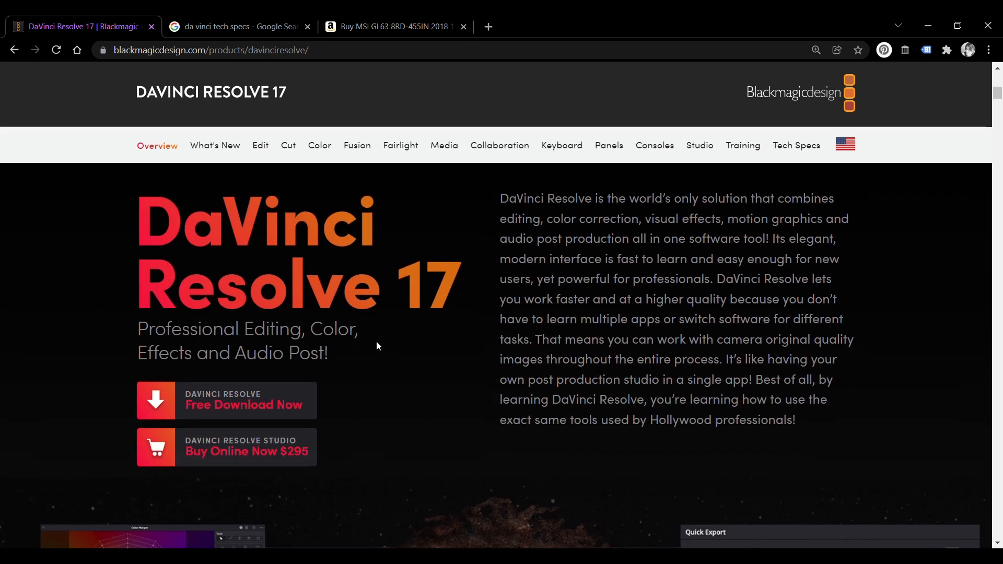
scroll(376, 341, down, 1)
scroll(377, 342, up, 1)
scroll(378, 346, up, 1)
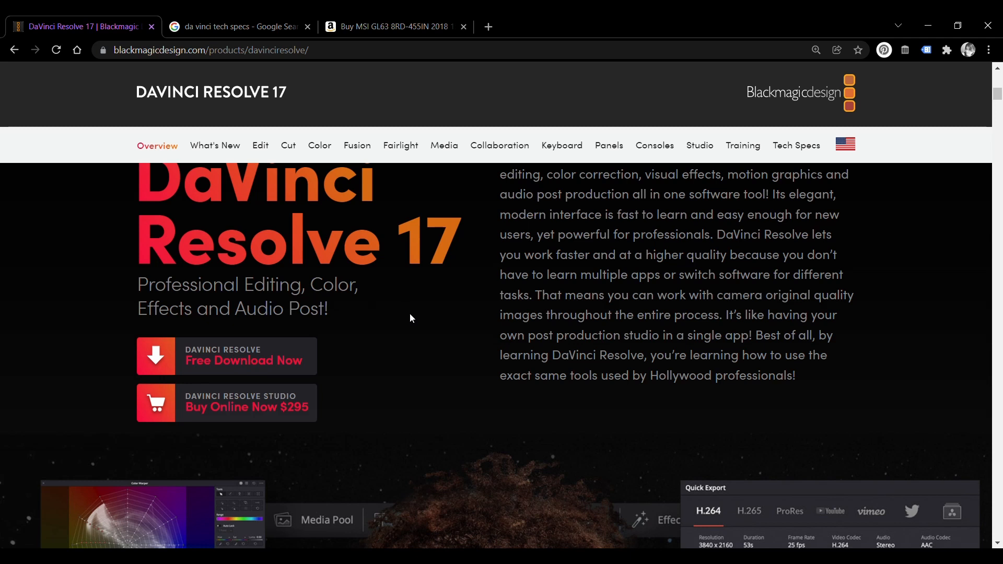
scroll(410, 318, up, 1)
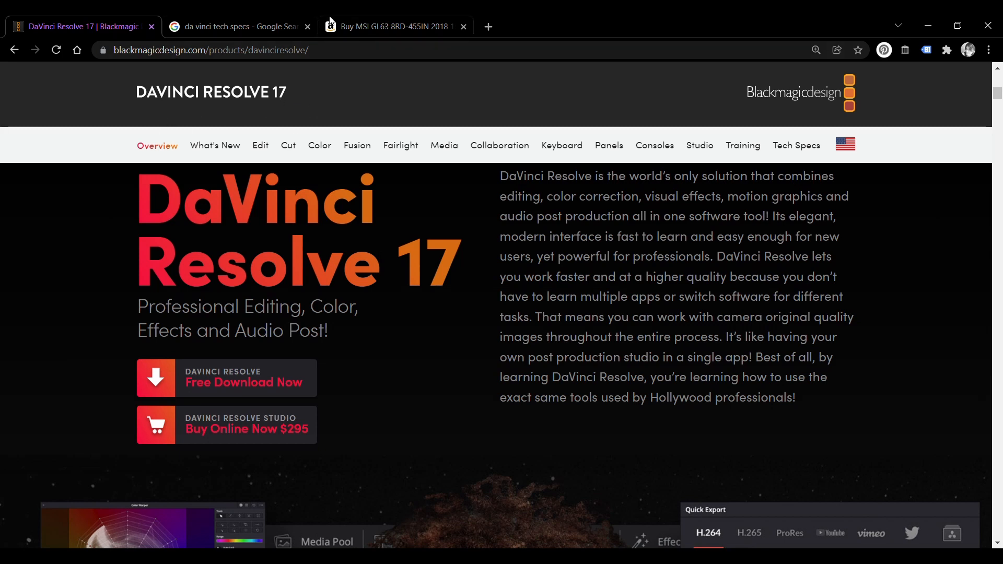
Read the minimum Windows system requirements in the "da vinci tech specs" search results and return to the DaVinci Resolve product page.
click(243, 16)
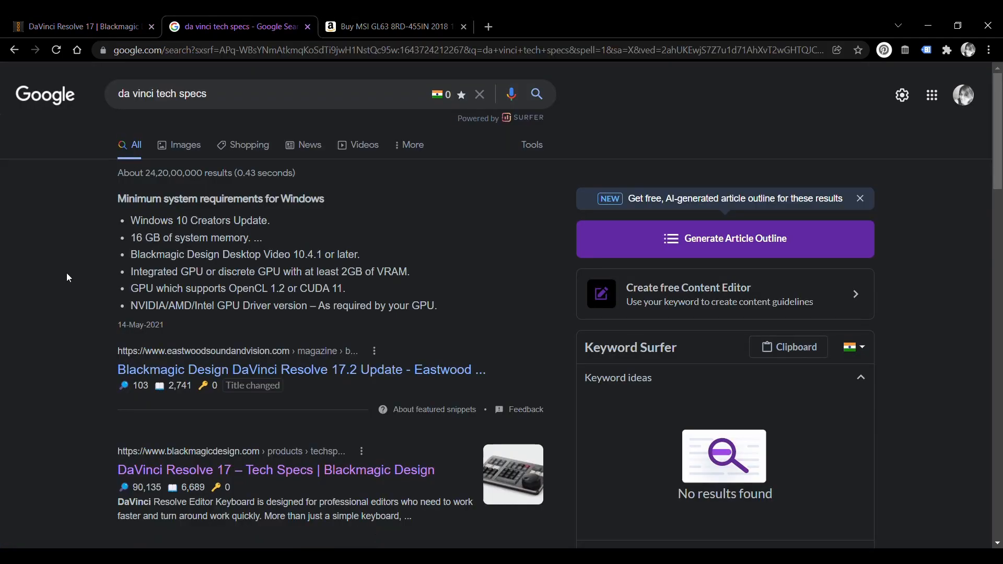
scroll(67, 273, down, 1)
scroll(66, 273, up, 1)
scroll(116, 395, down, 1)
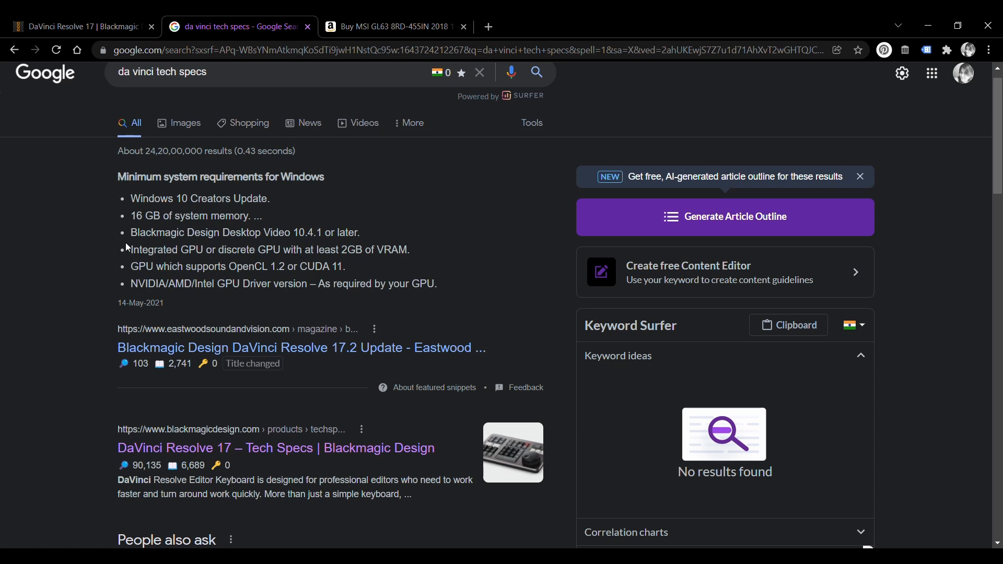
scroll(55, 316, down, 1)
scroll(55, 316, up, 1)
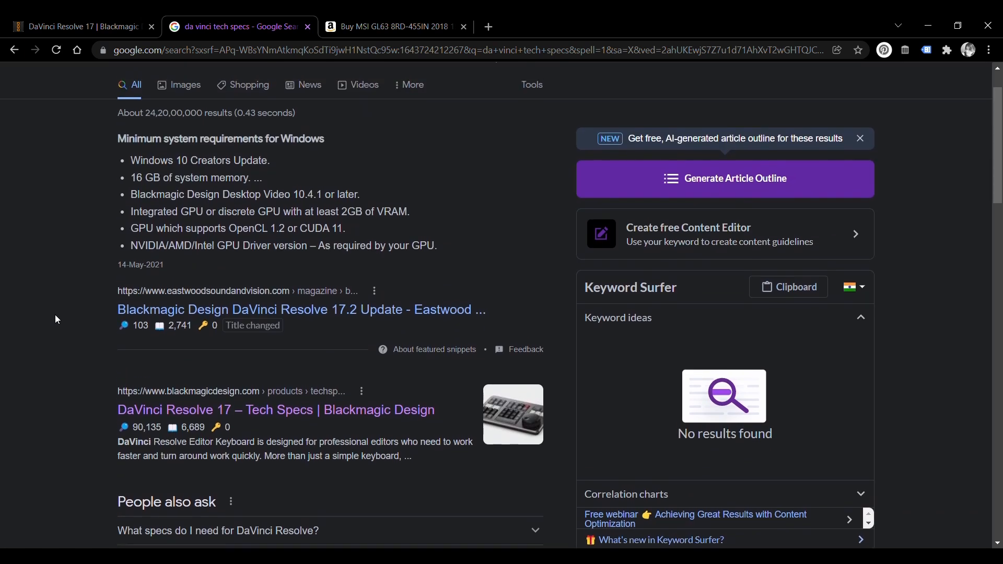
click(111, 20)
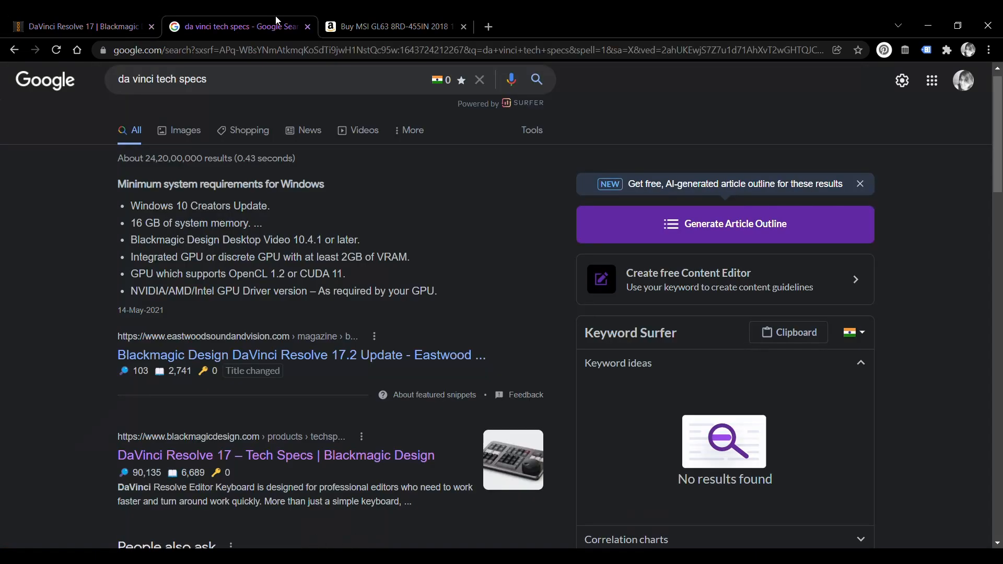
click(279, 21)
click(129, 21)
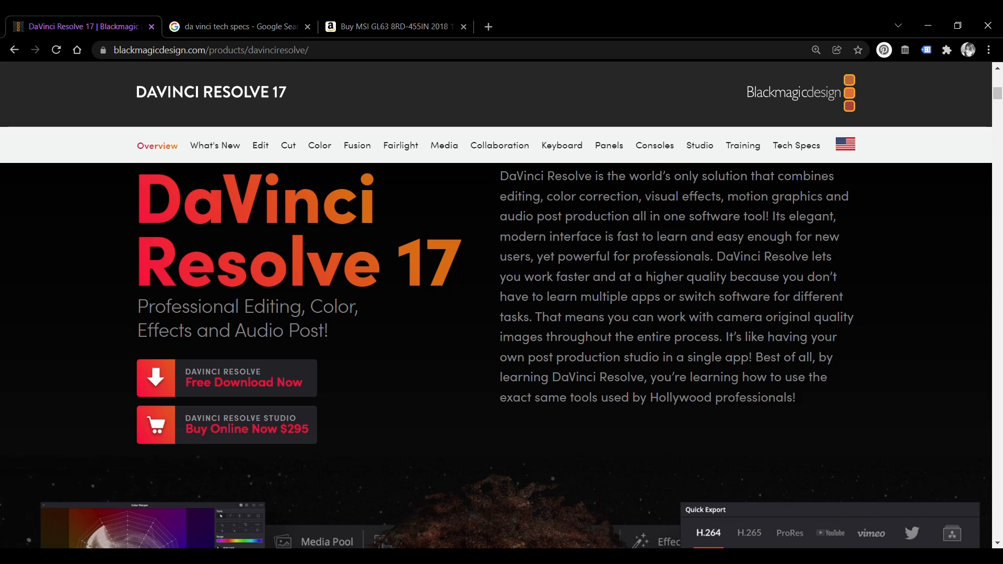
Examine the MSI GL63 8RD-455IN laptop's Amazon listing, including its title and the processor, RAM, storage and graphics specifications.
click(375, 15)
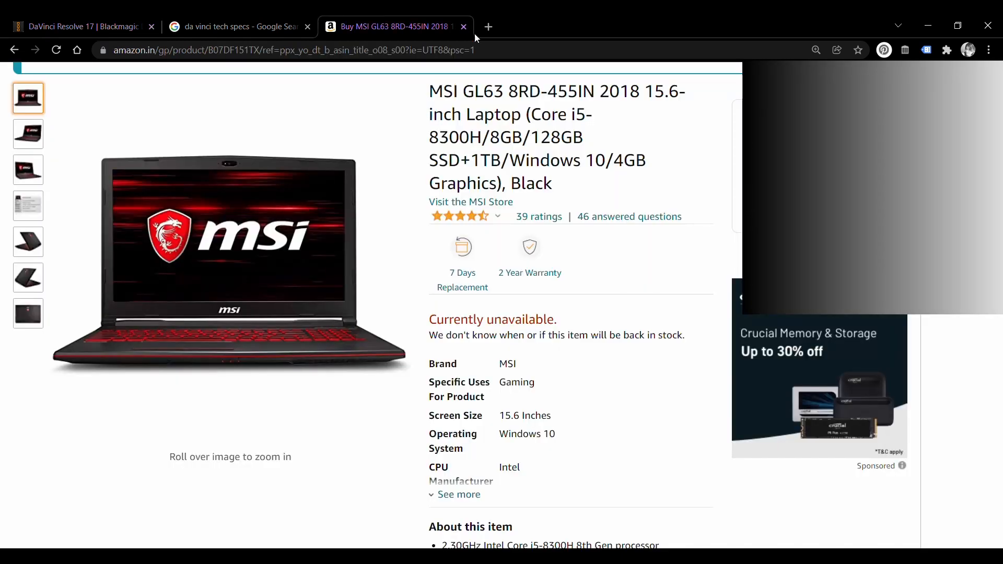
scroll(569, 334, up, 2)
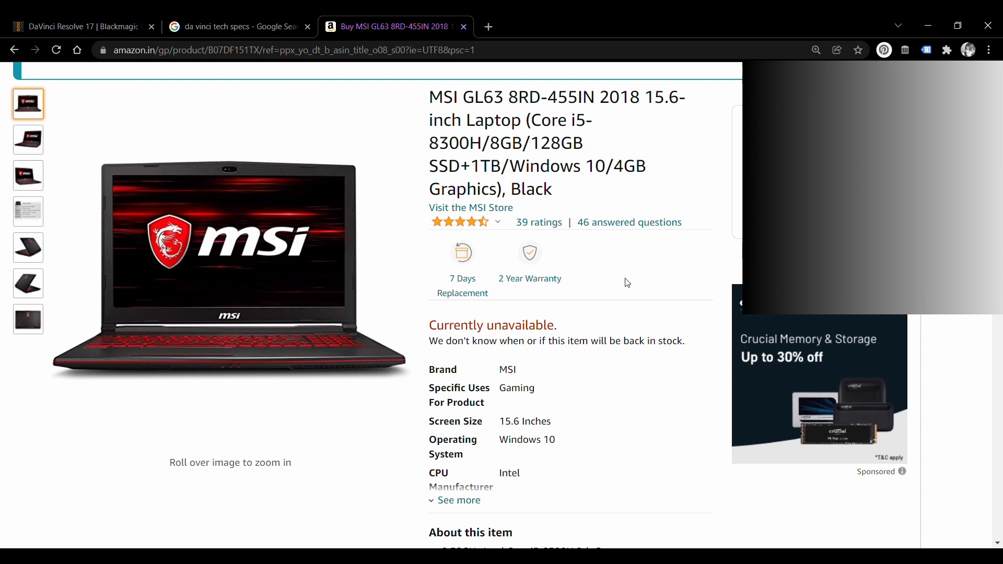
scroll(628, 283, up, 2)
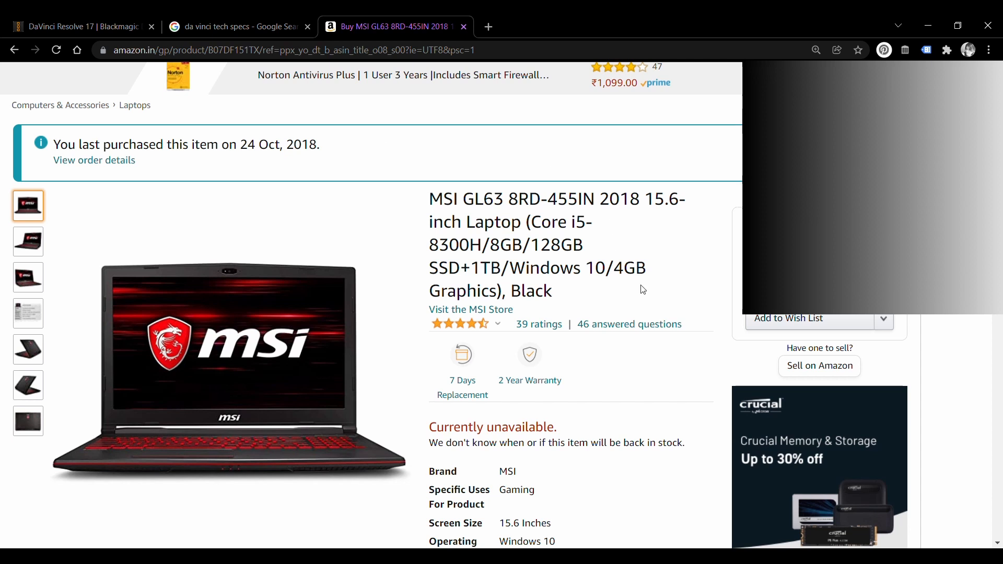
scroll(643, 291, down, 2)
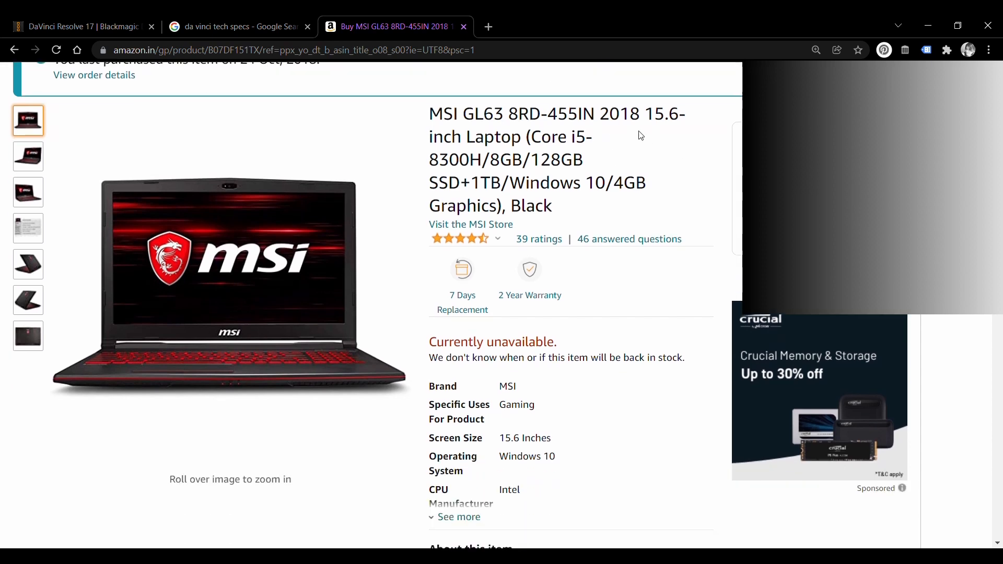
scroll(654, 297, down, 5)
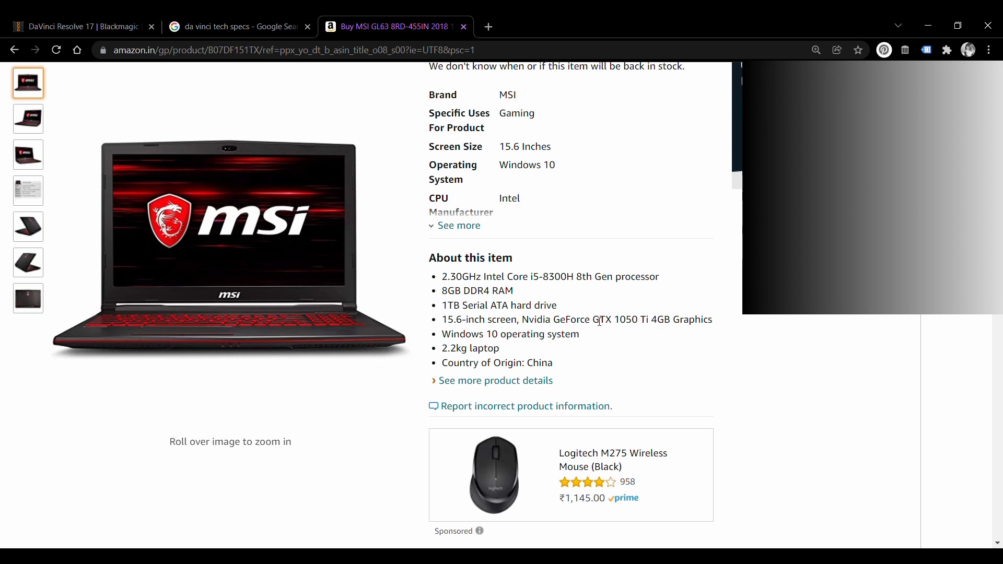
scroll(601, 308, down, 1)
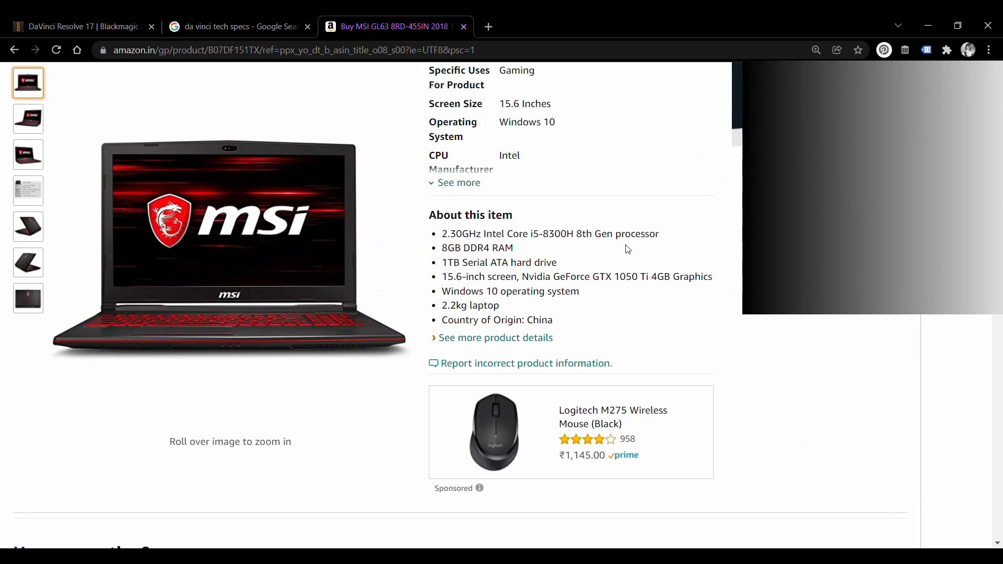
scroll(628, 249, up, 1)
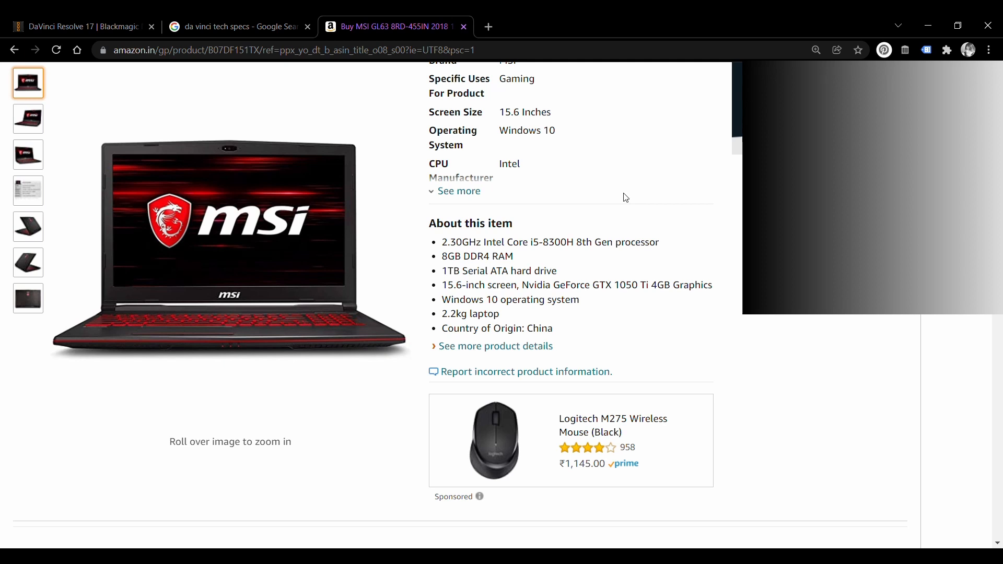
scroll(626, 198, up, 1)
scroll(626, 198, down, 1)
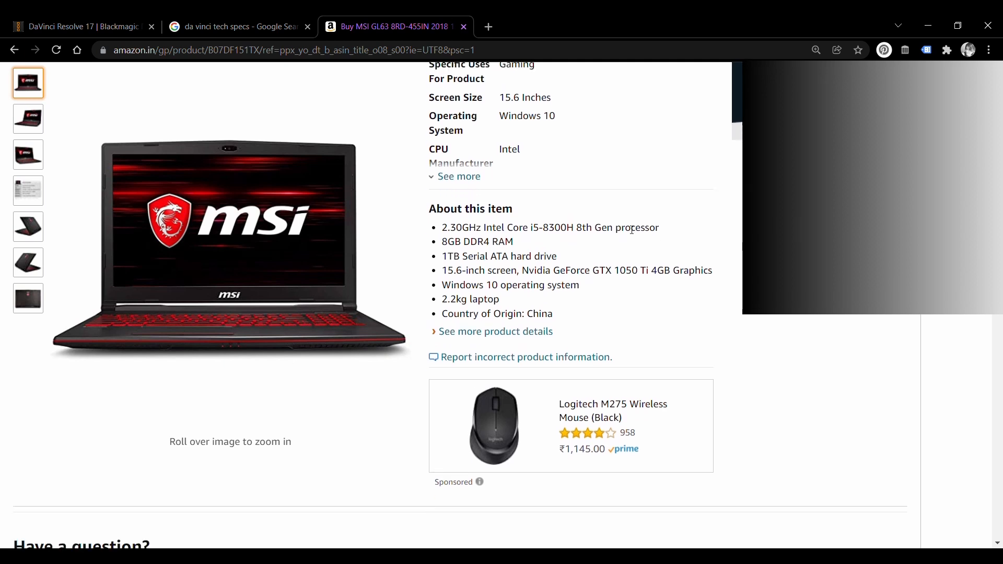
scroll(633, 229, up, 2)
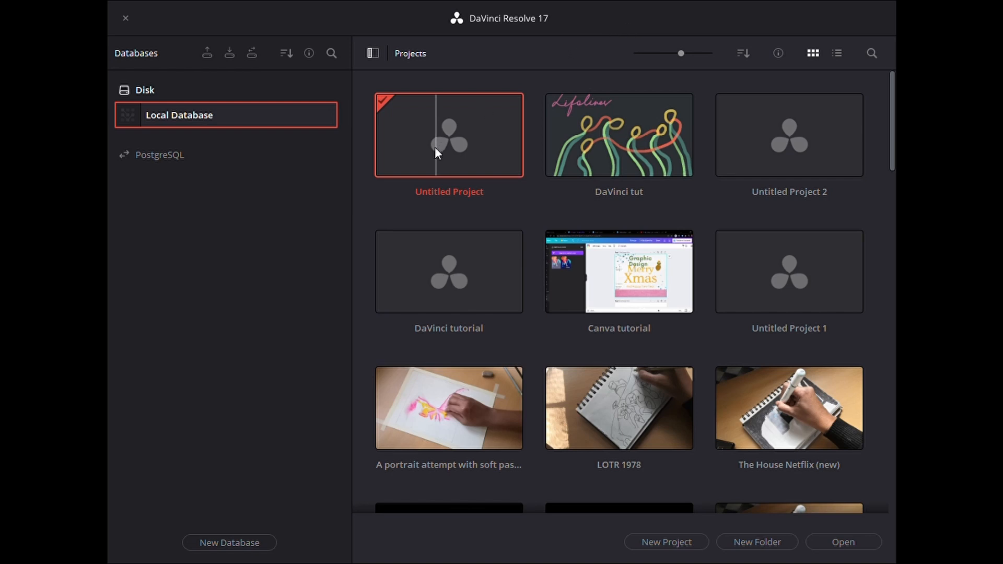
Switch to DaVinci Resolve and look through the saved projects in the local database of the project manager.
scroll(366, 165, down, 2)
scroll(366, 164, up, 2)
scroll(858, 235, down, 3)
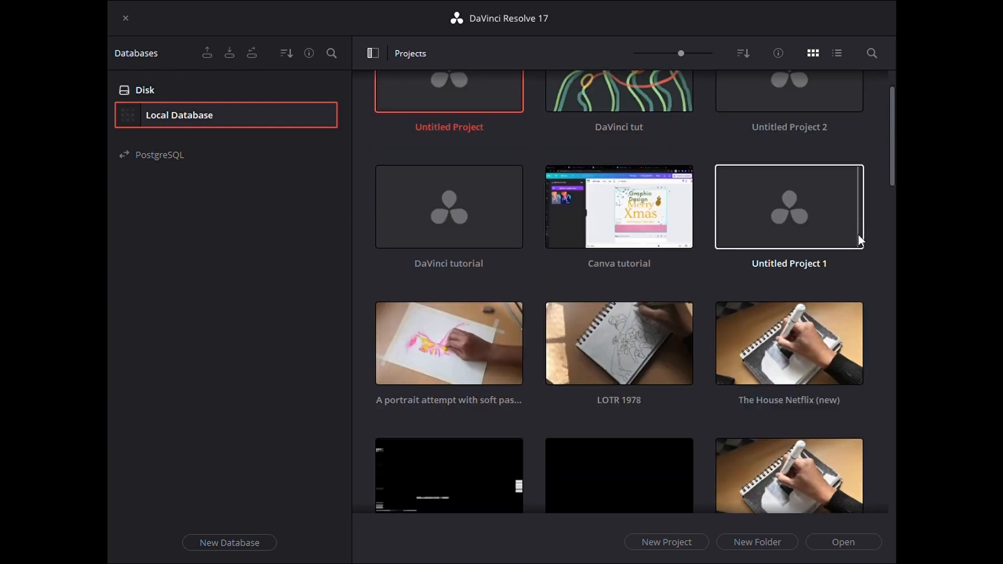
scroll(858, 235, up, 2)
scroll(858, 238, down, 3)
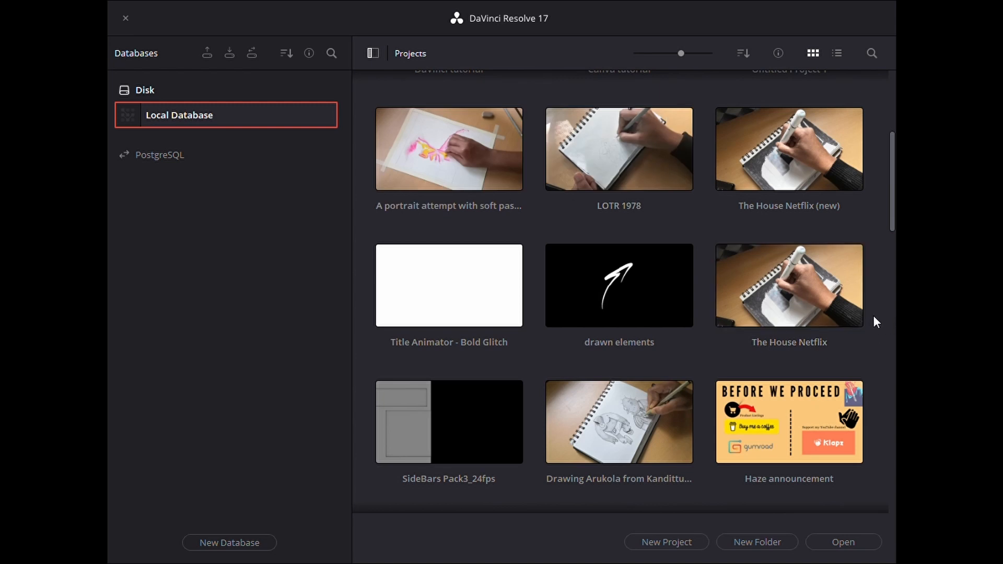
scroll(873, 316, up, 2)
scroll(873, 316, up, 2)
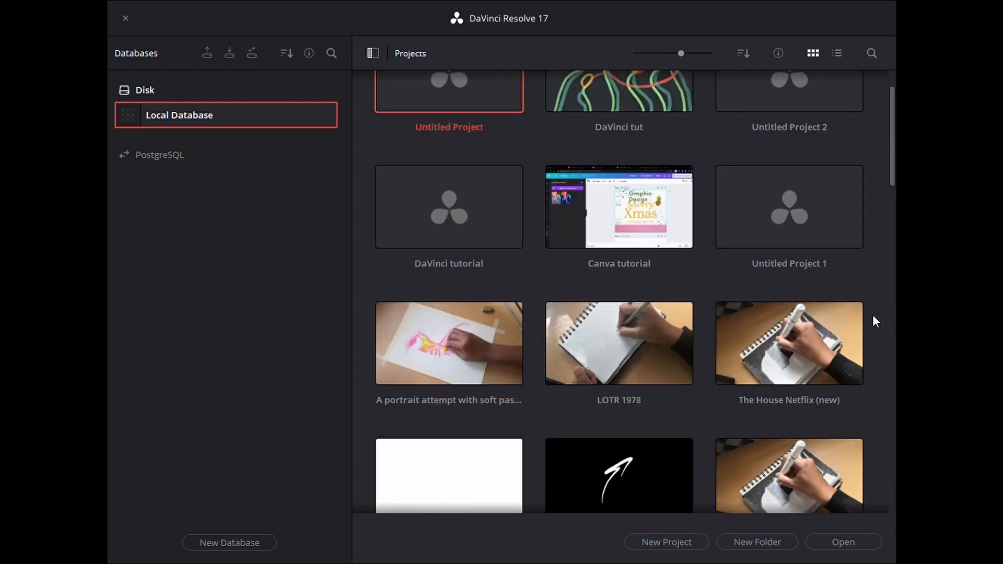
scroll(873, 316, down, 4)
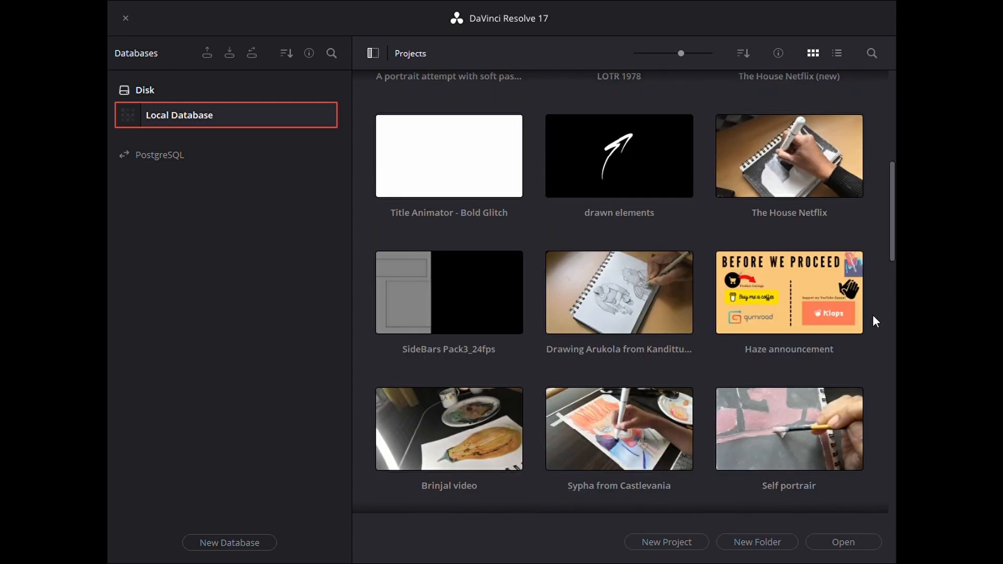
scroll(875, 320, down, 1)
scroll(874, 319, up, 6)
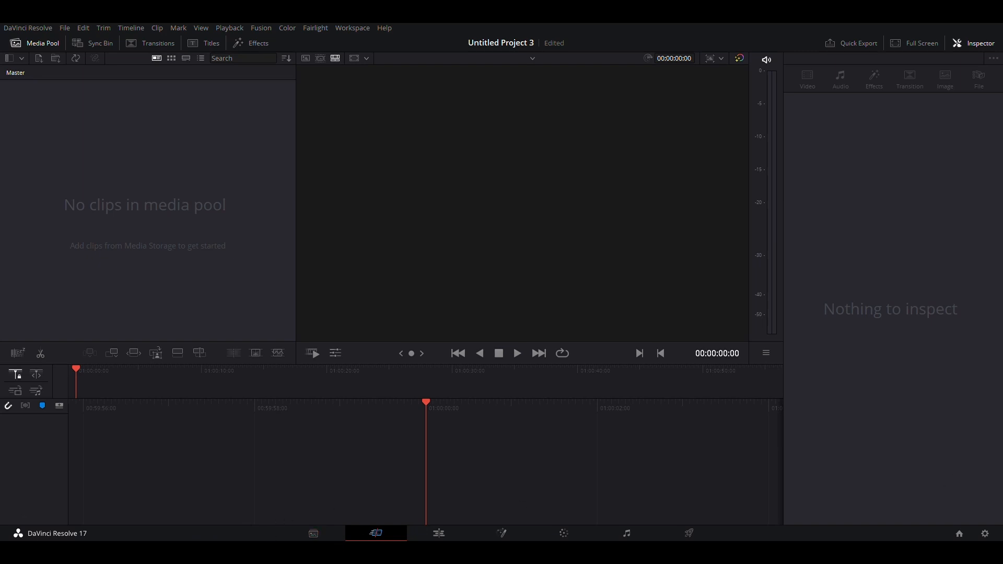
Tour the empty project's Media, Cut, Fusion, Color and Fairlight workspaces, ending on the Color page.
click(332, 536)
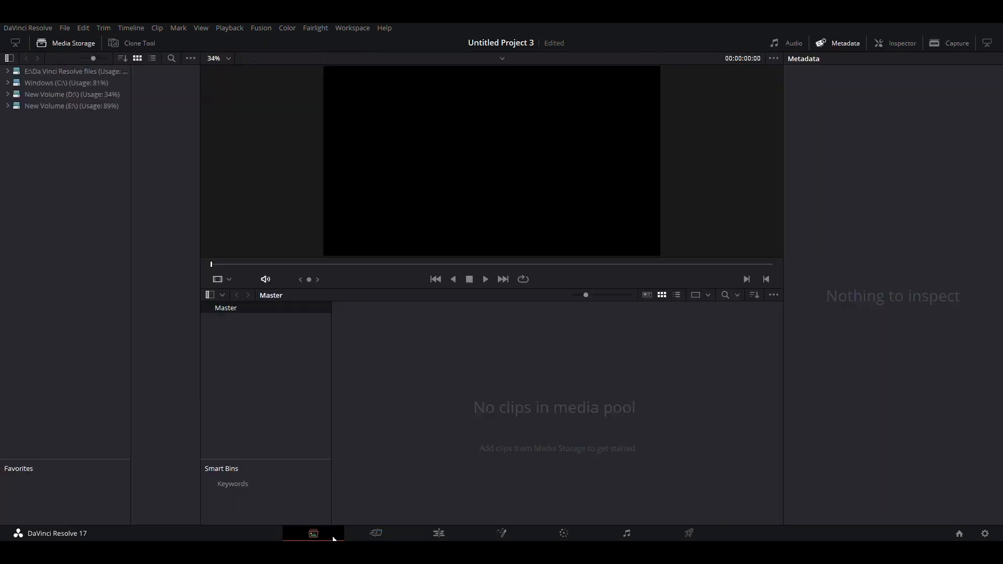
click(375, 534)
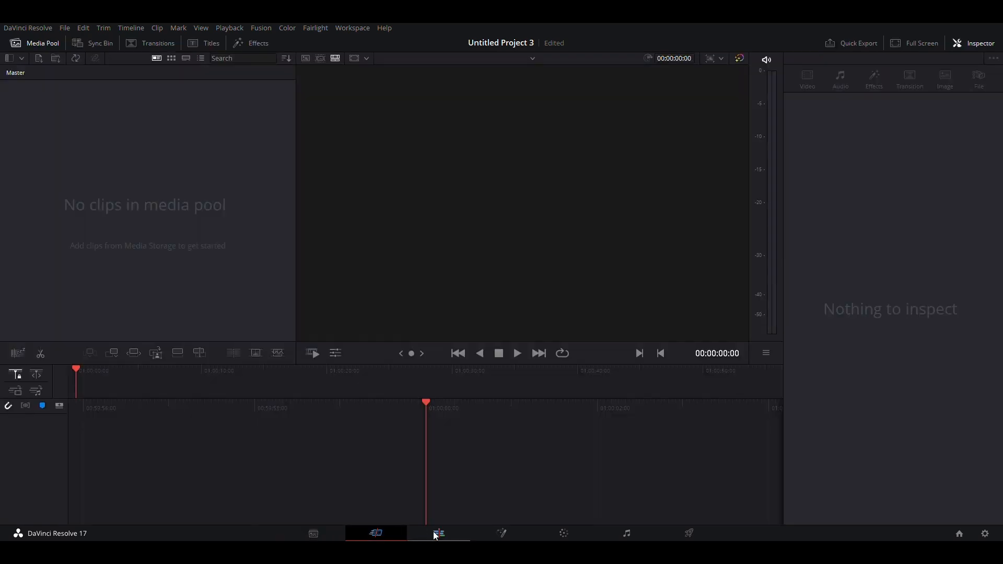
click(509, 532)
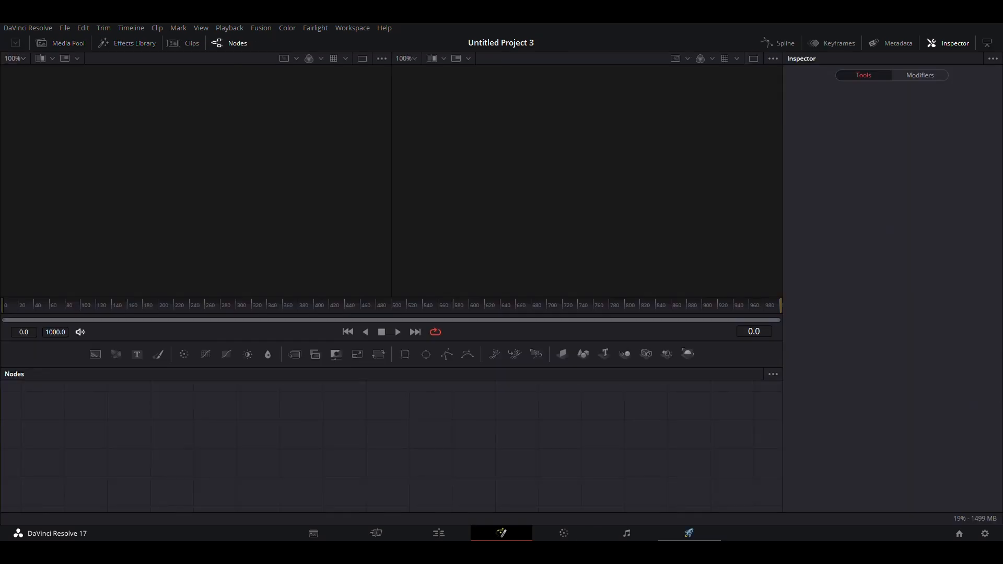
click(559, 537)
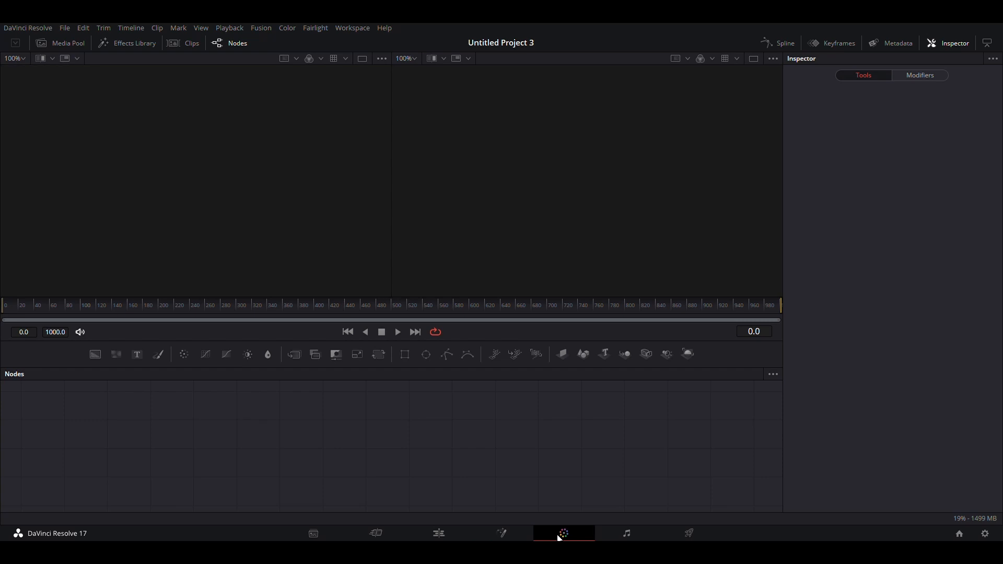
click(633, 535)
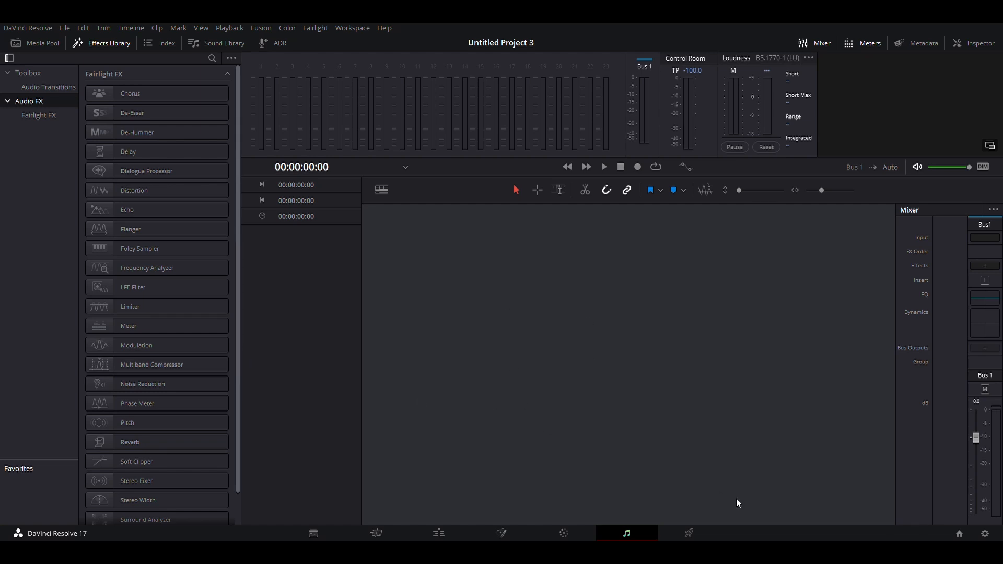
click(576, 537)
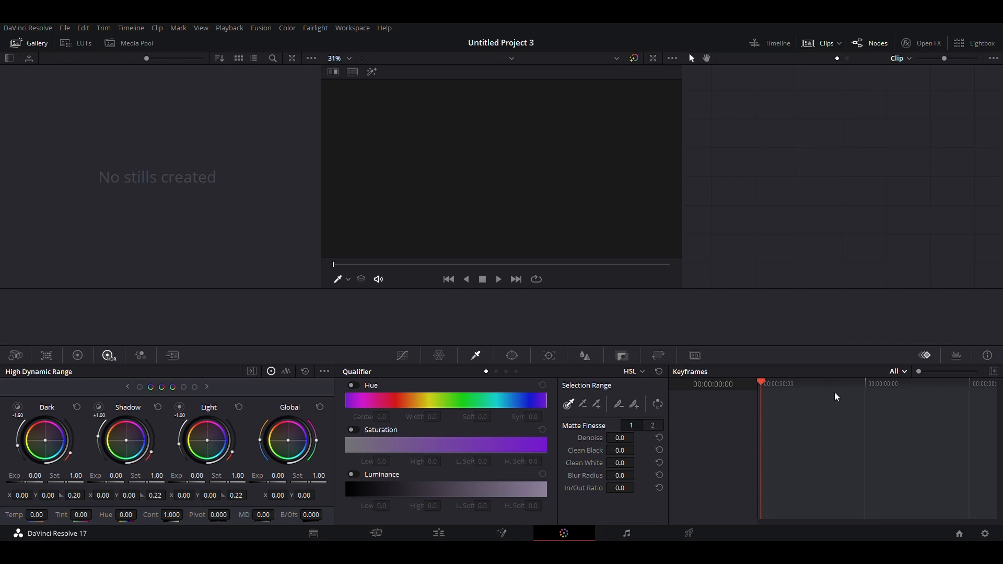
Look over the Deliver page's render settings and switch to the Edit page.
click(695, 531)
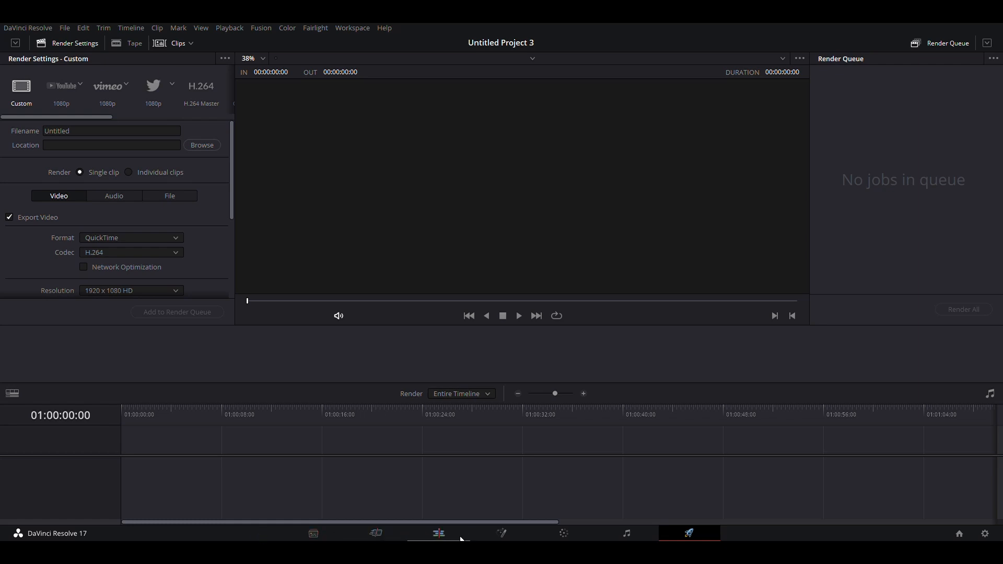
click(440, 534)
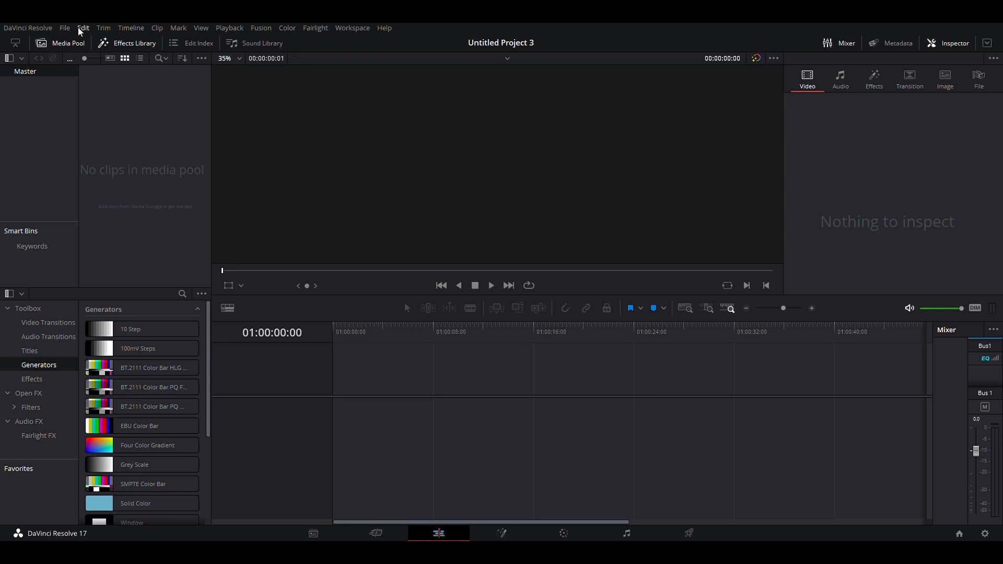
click(143, 111)
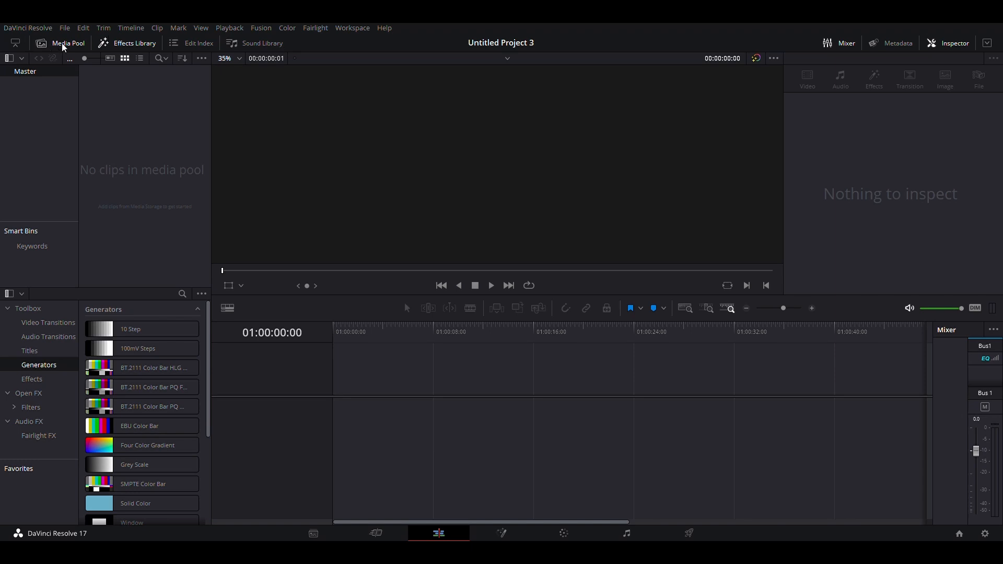
Hide and redisplay the Media Pool and the Effects Library to examine the area each one occupies, leaving both shown.
click(41, 43)
click(42, 43)
click(129, 46)
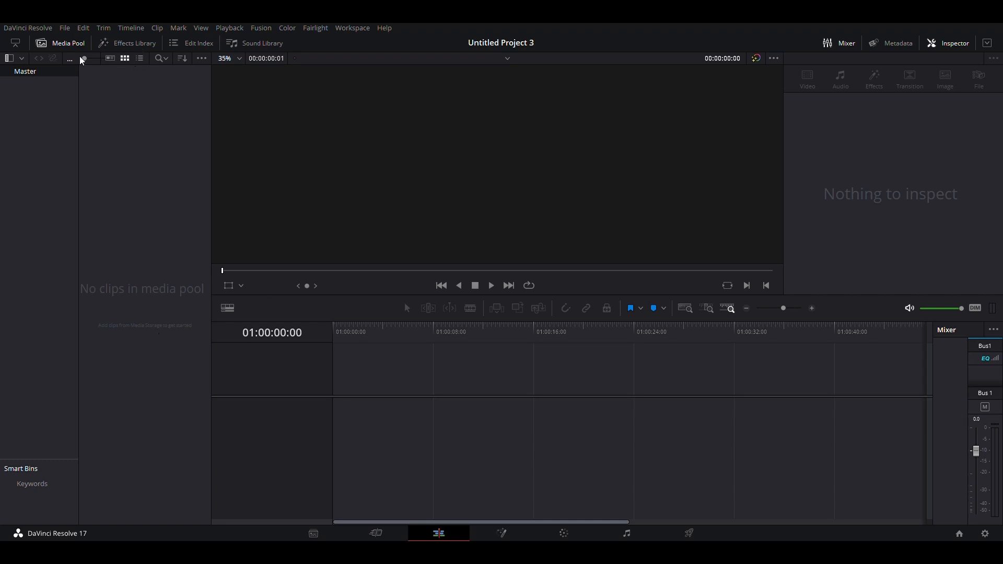
click(63, 43)
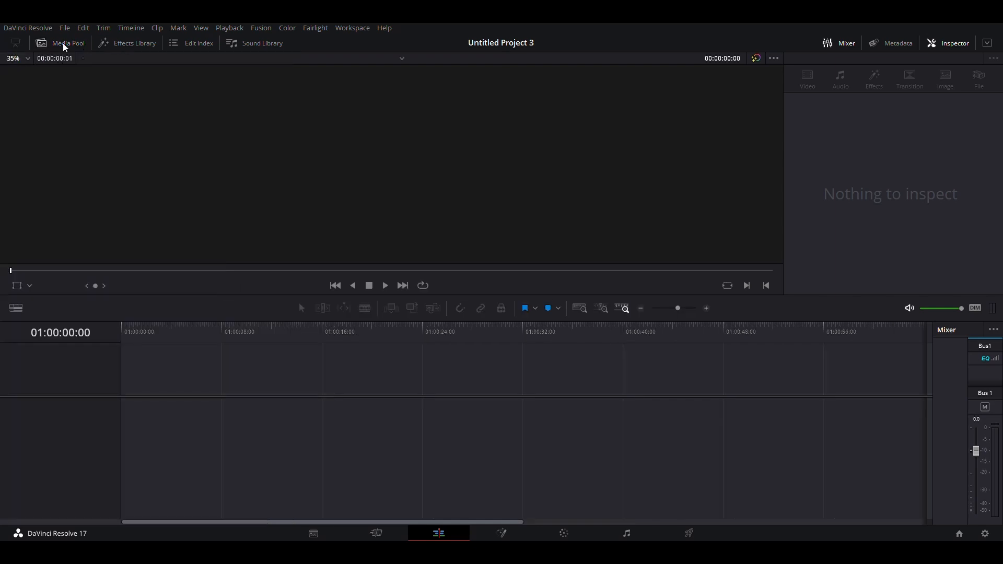
click(106, 44)
click(65, 42)
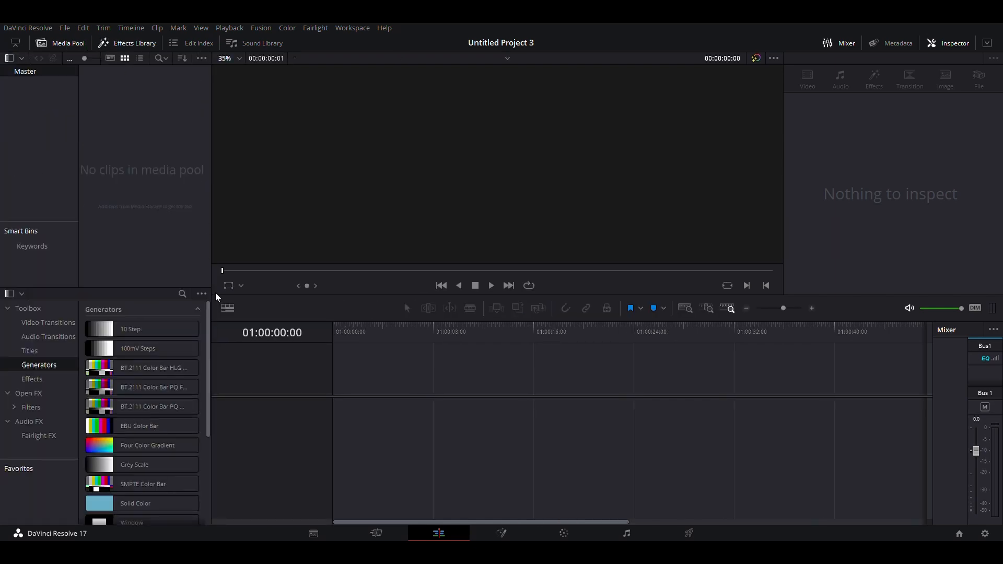
click(61, 48)
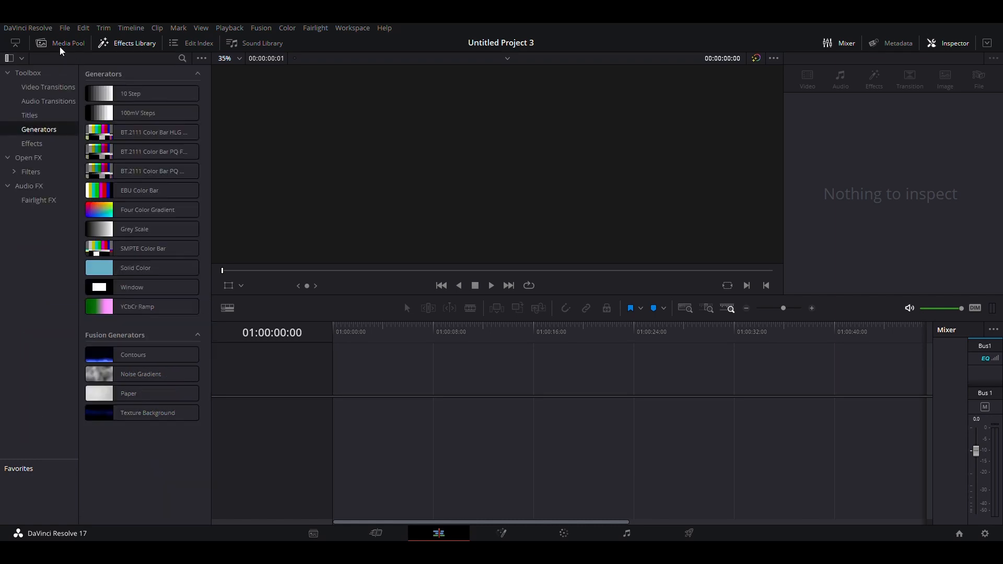
click(61, 48)
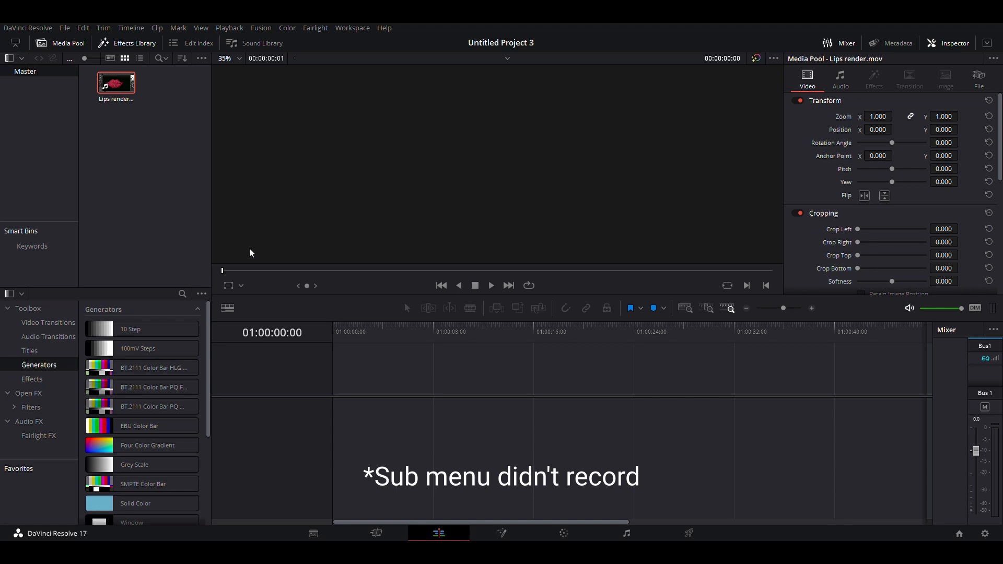
Import the Purple Planet "Emotional - Ecosphere" mp3 track and the lifelines.jpg image into the media pool.
click(377, 314)
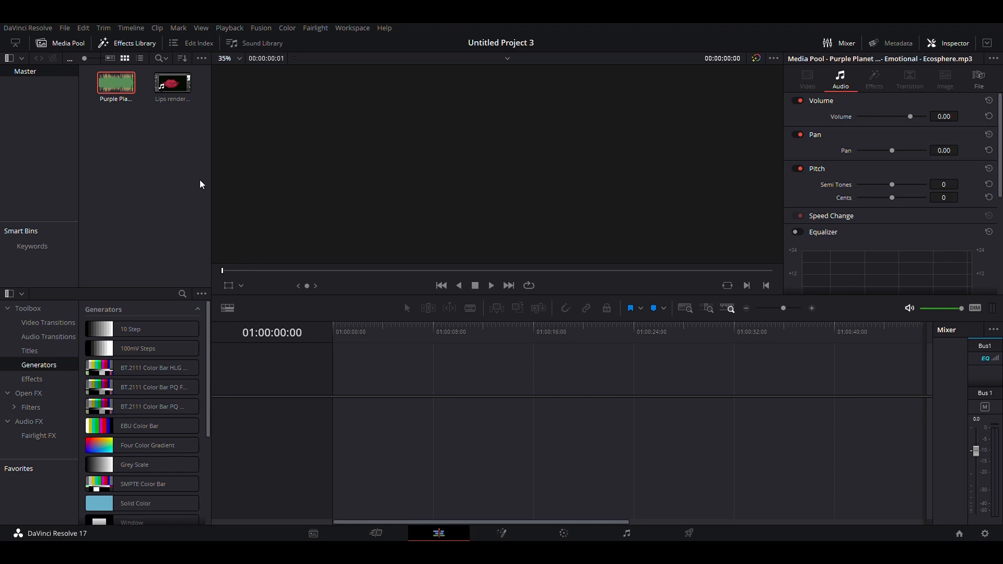
click(381, 318)
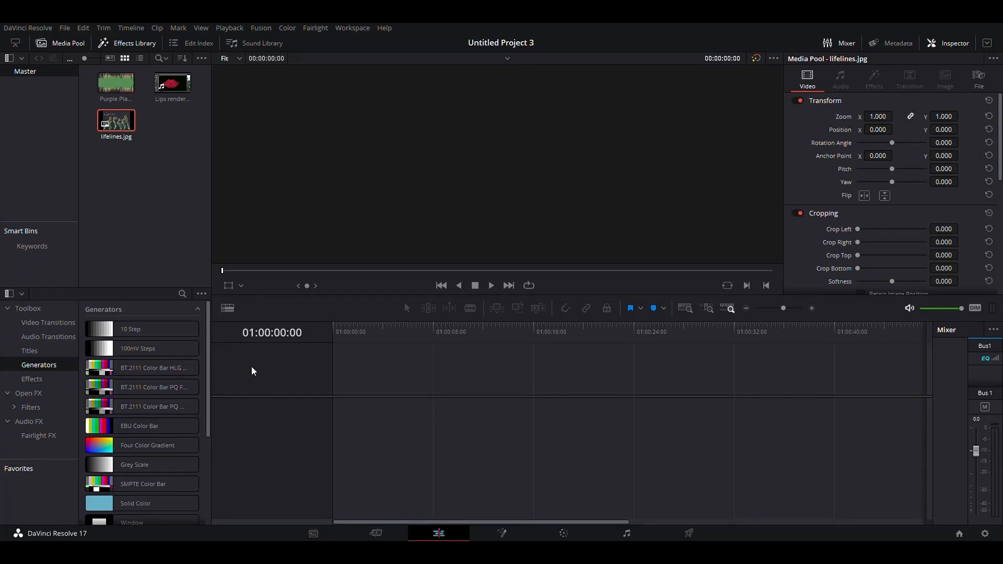
Place Lips render.mov on the empty timeline, starting about 3 seconds in, with its video on V1 and audio on A1.
drag(541, 522, 480, 524)
drag(209, 336, 224, 320)
click(117, 87)
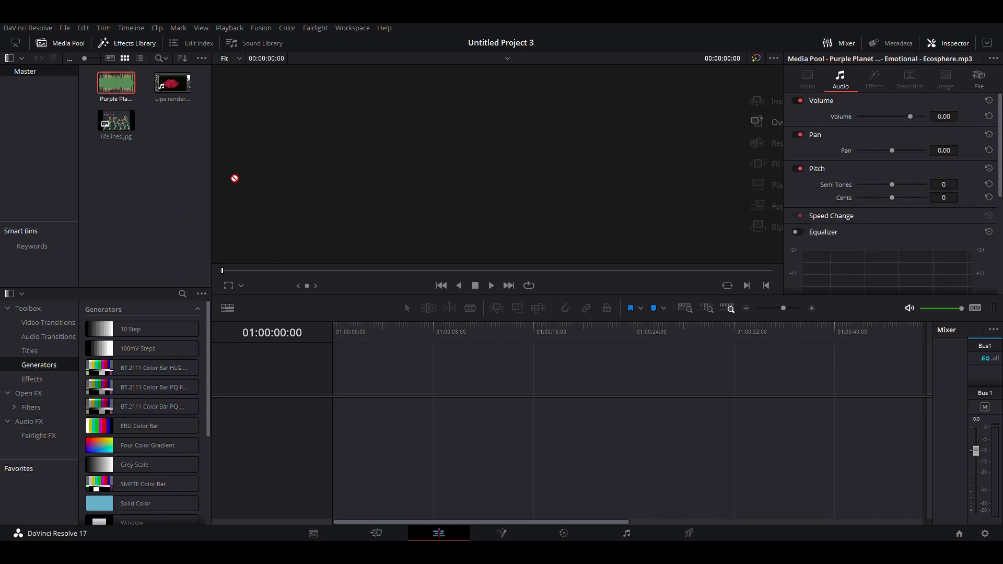
drag(168, 93, 393, 431)
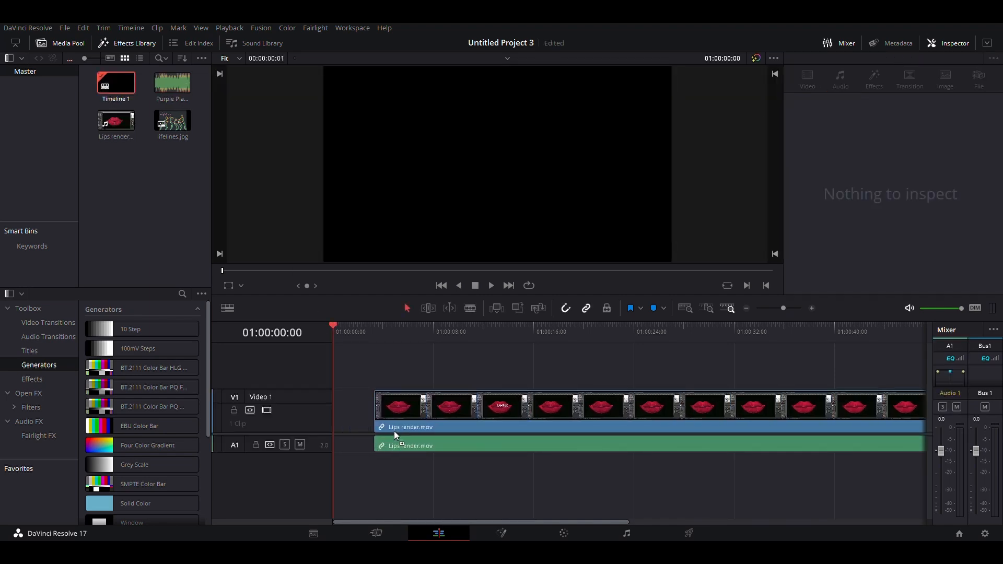
drag(390, 521, 364, 523)
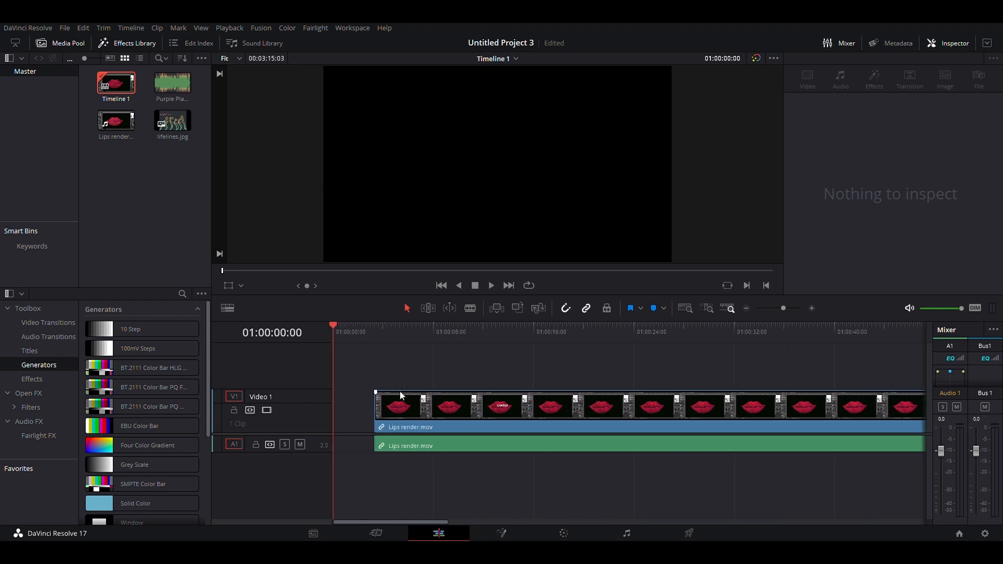
Preview several moments of the Lips render.mov clip on the timeline, parking the playhead at 01:00:12:15.
click(485, 444)
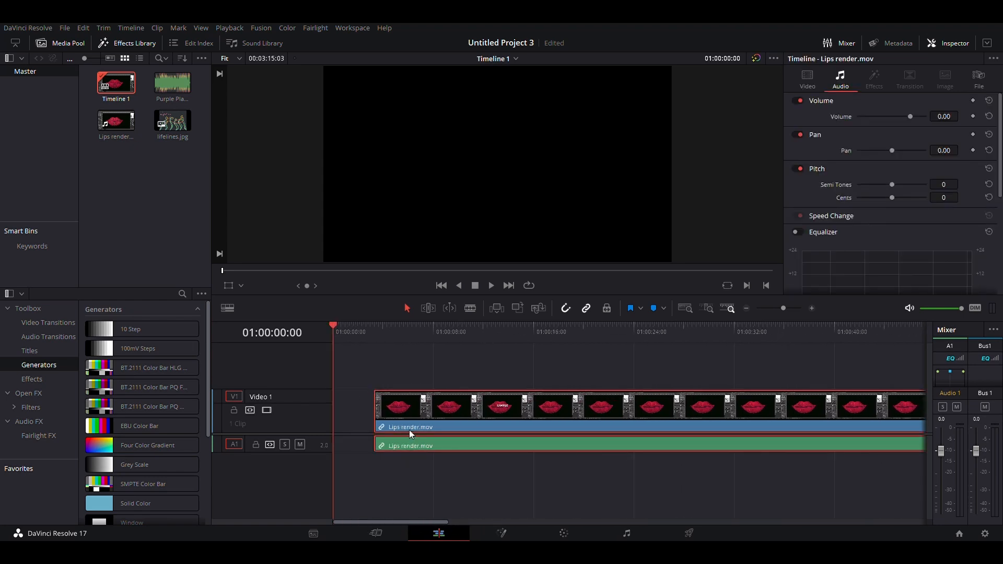
click(436, 351)
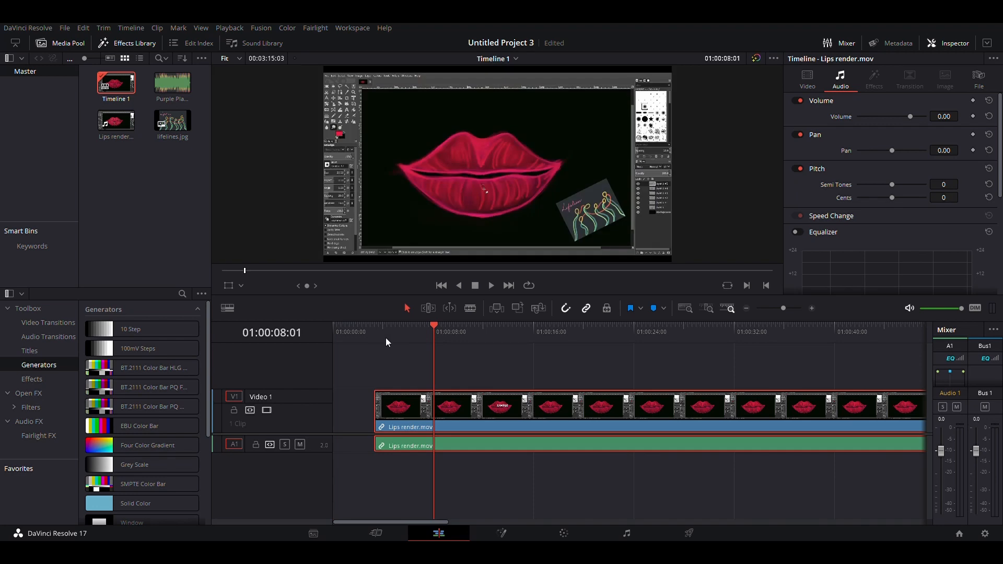
click(385, 337)
click(491, 327)
click(500, 457)
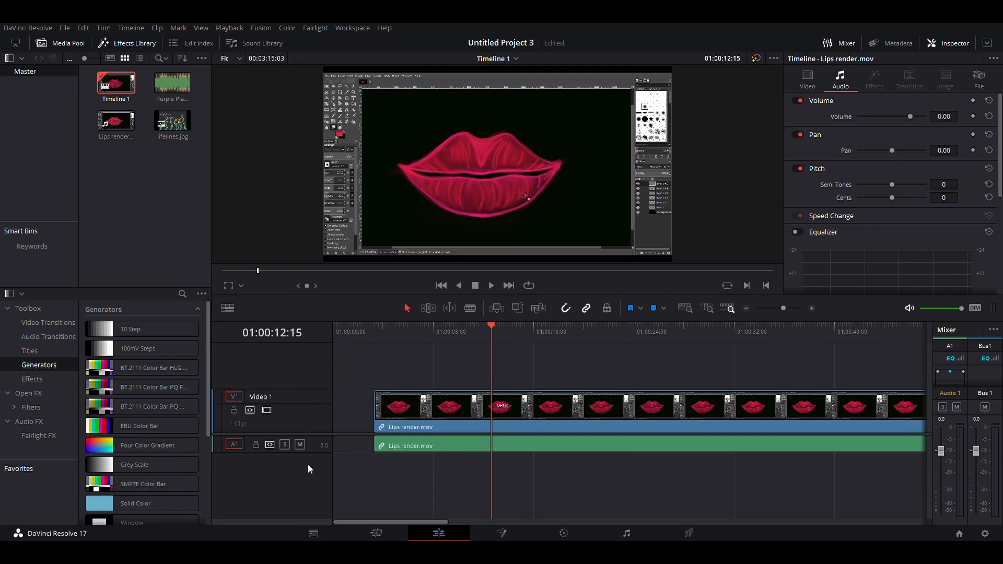
Select and deselect Lips render.mov on the timeline to examine how its video and audio parts are linked.
mouse_move(365, 441)
mouse_down()
mouse_move(368, 405)
mouse_move(374, 437)
mouse_up()
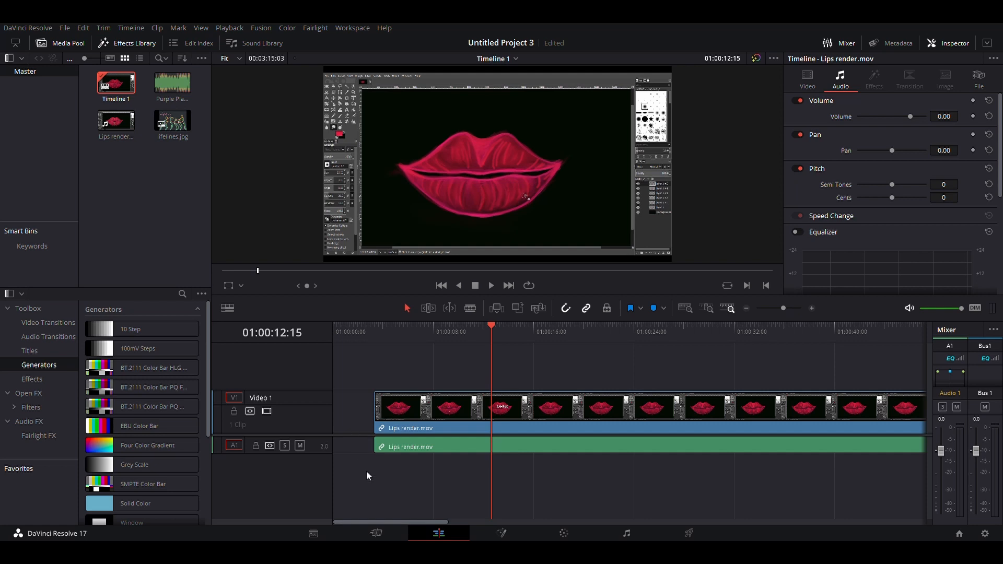
click(408, 447)
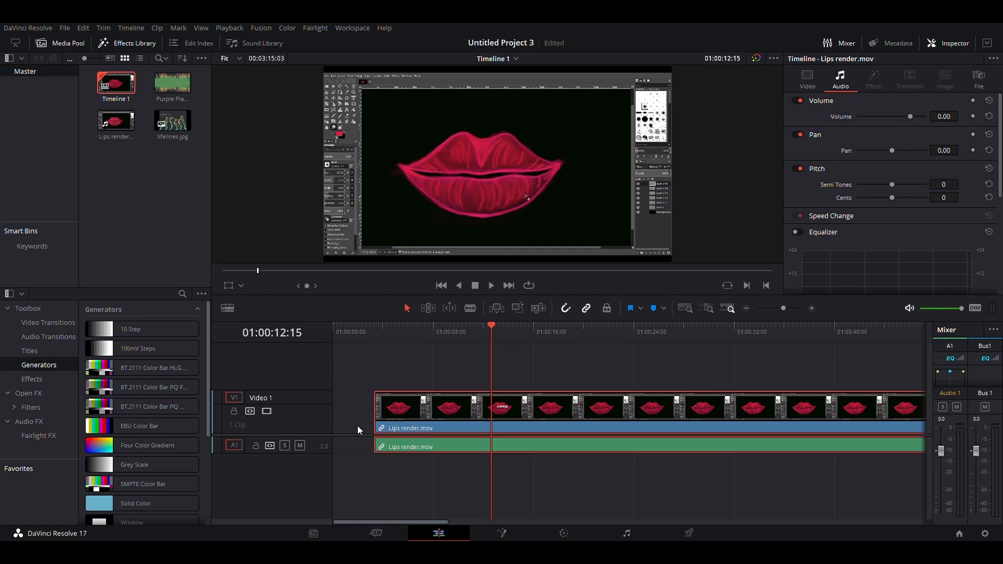
click(358, 426)
click(397, 451)
click(418, 476)
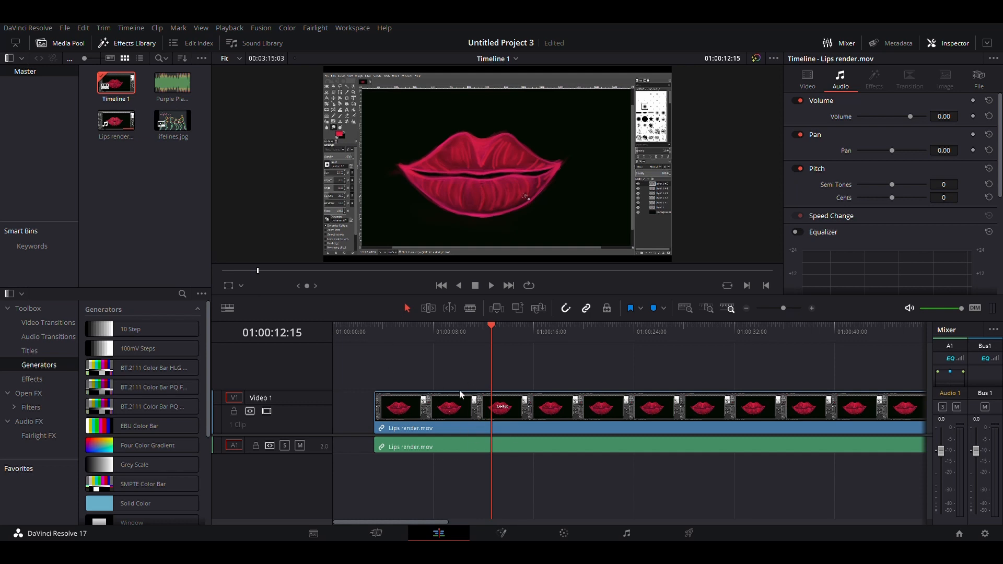
click(450, 415)
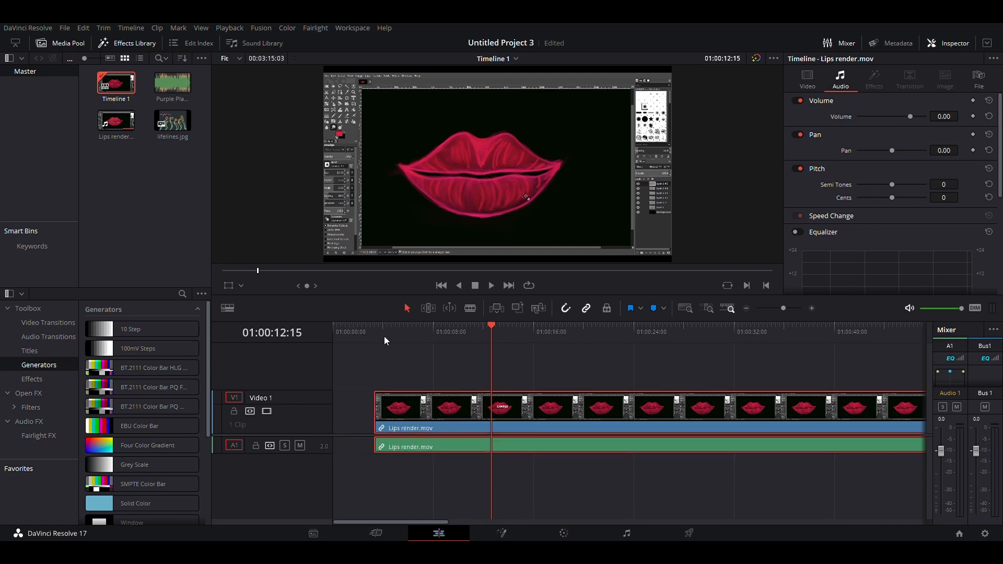
click(398, 371)
click(497, 452)
click(368, 380)
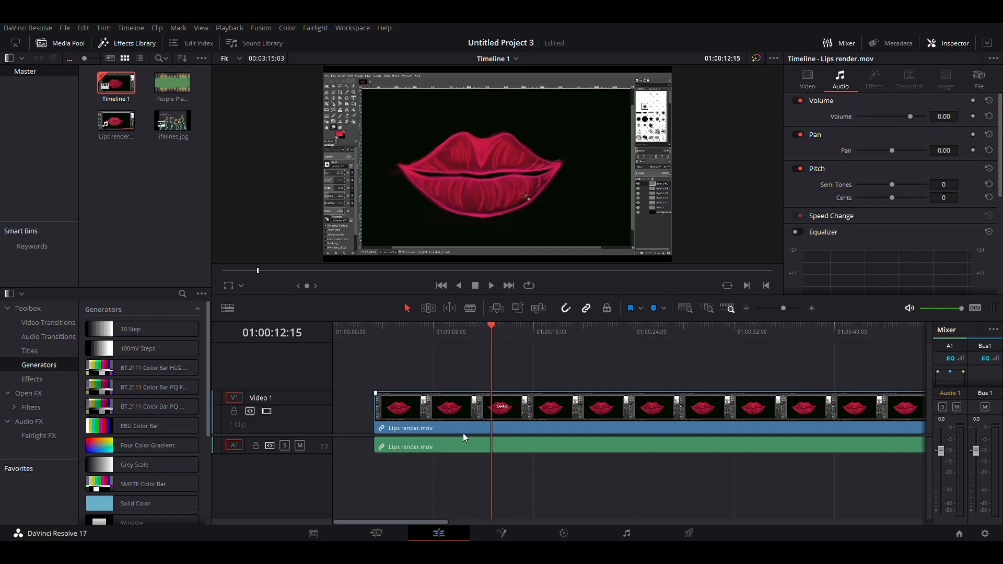
Unlink the video and audio of Lips render.mov and select each part separately to check the separation.
click(409, 411)
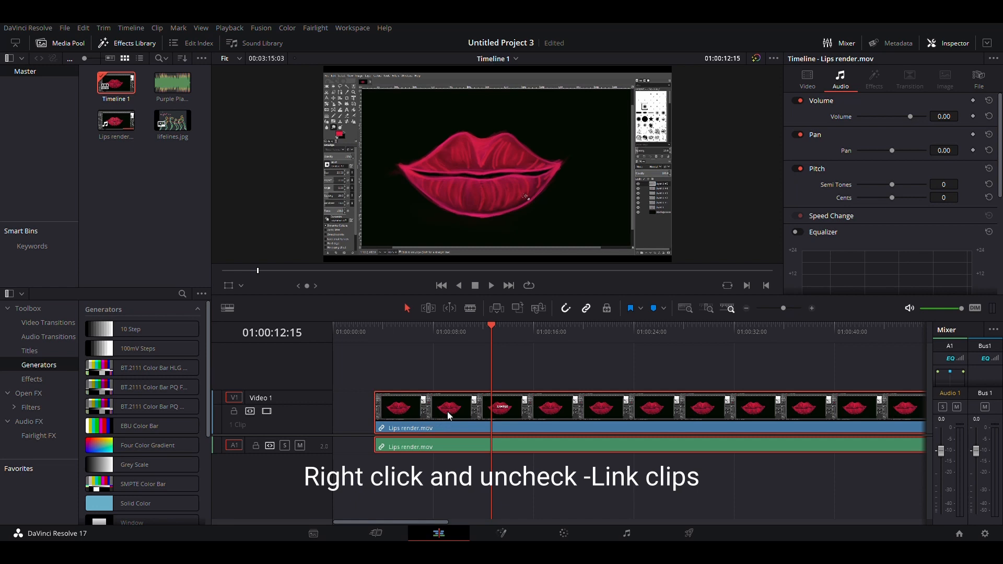
key(ctrl+alt+l)
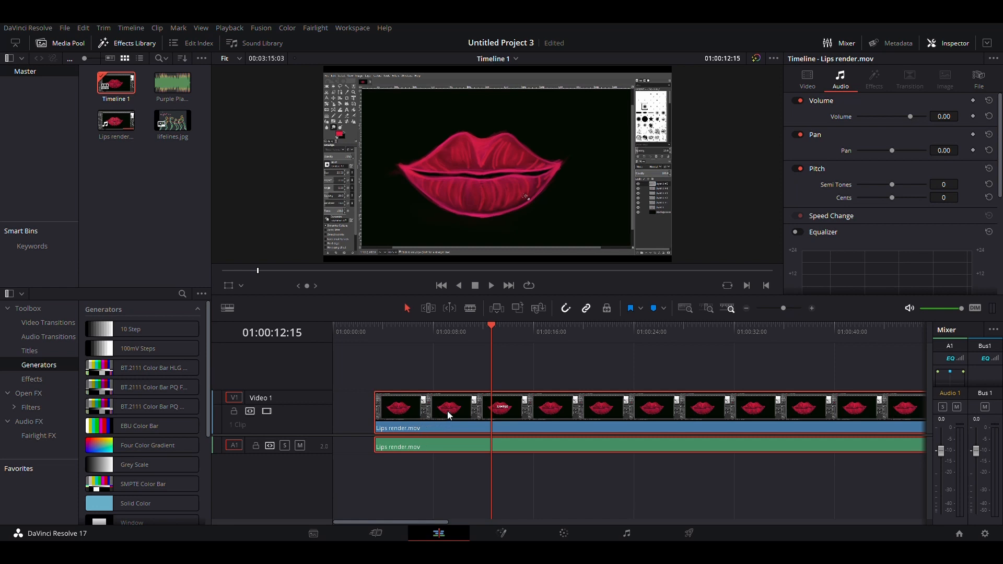
click(457, 460)
click(444, 413)
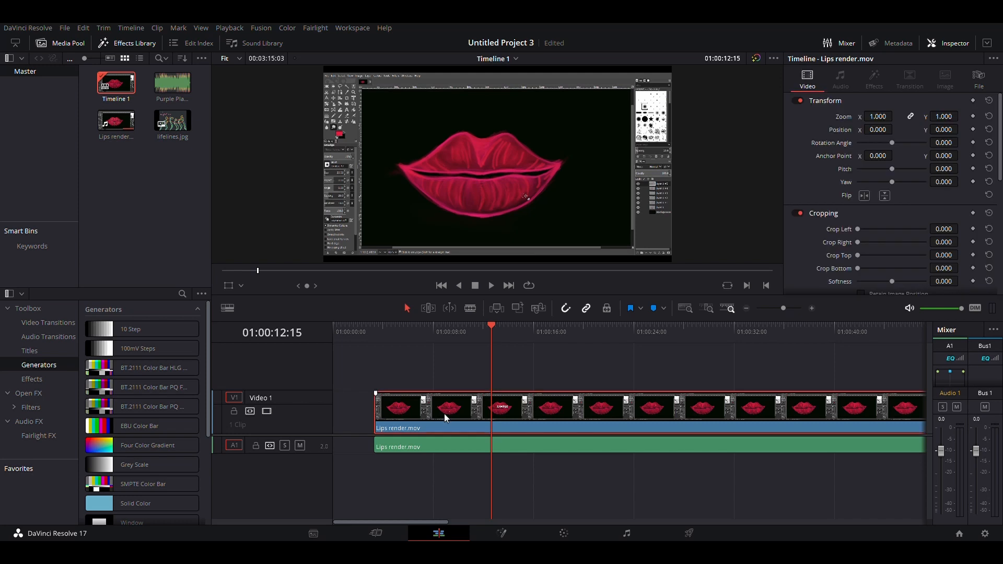
click(453, 445)
click(453, 457)
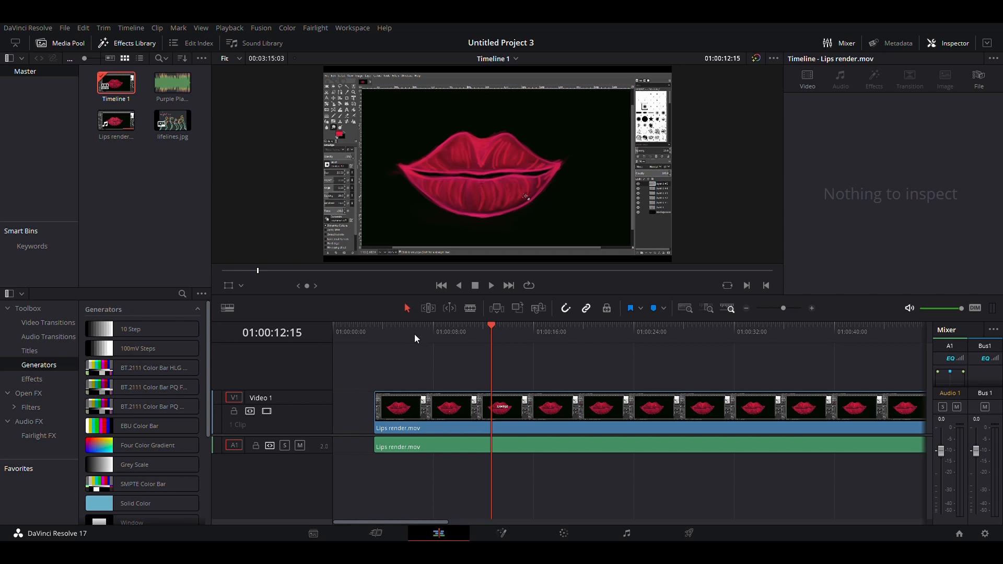
Delete the Lips render.mov audio from track A1 and move its video clip 01:04 earlier on V1.
click(474, 450)
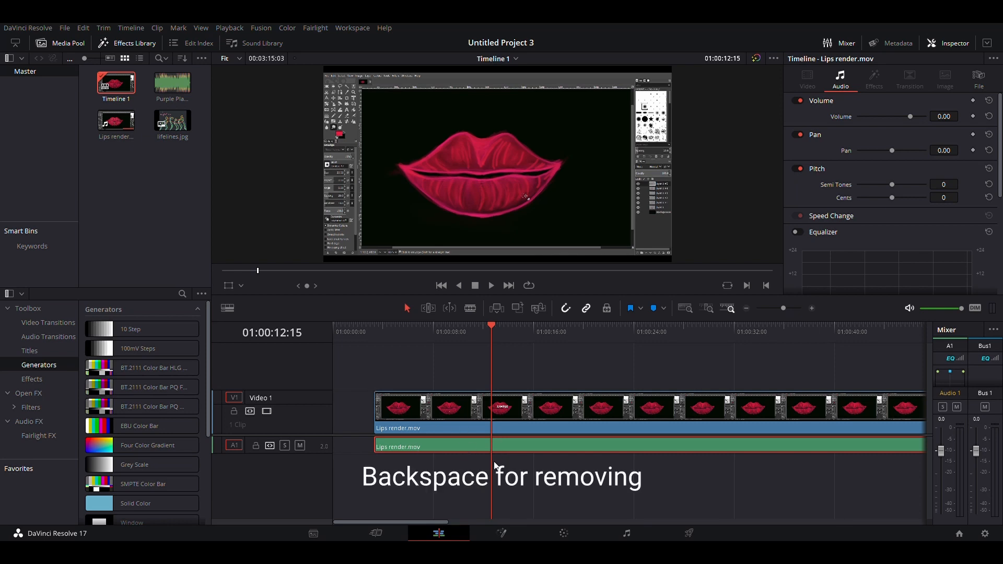
key(BackSpace)
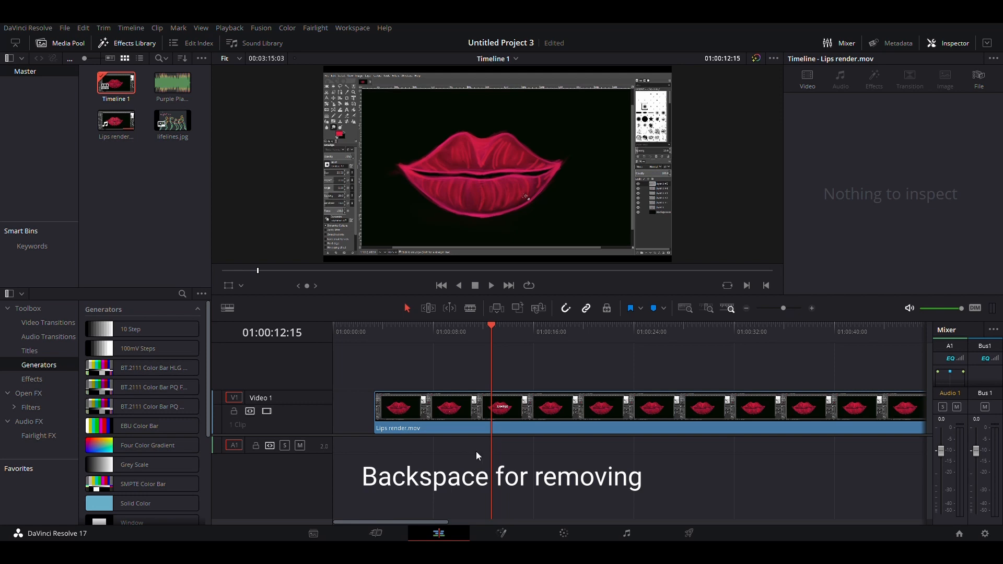
drag(569, 402, 555, 403)
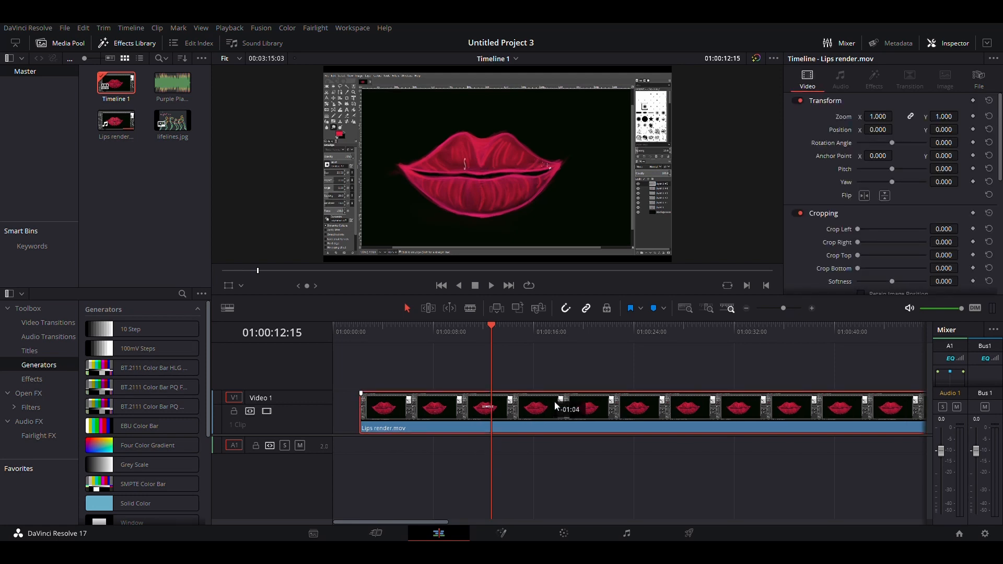
Scrub through the Lips render.mov video from its start at 01:00:02:03 to 01:00:46:01.
click(360, 330)
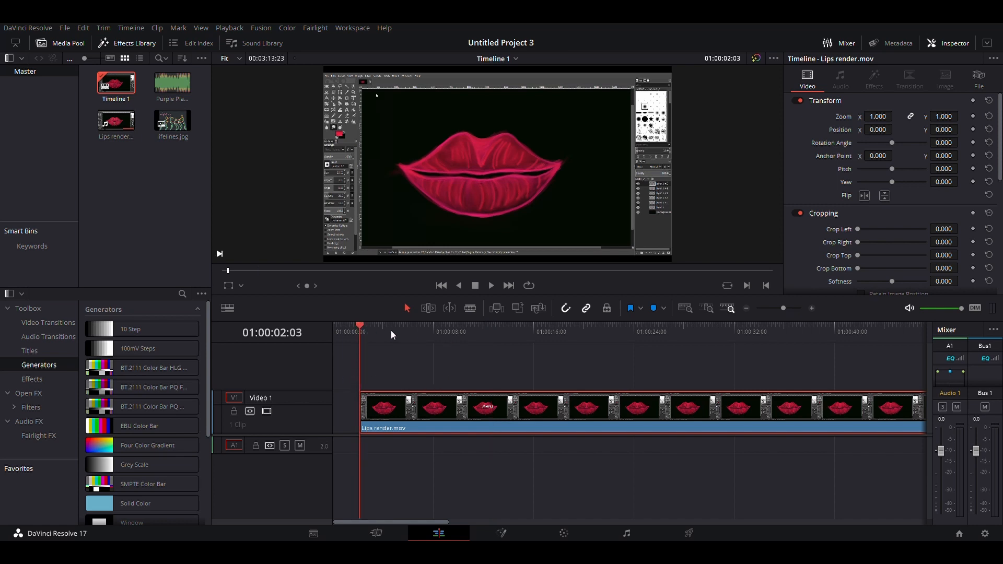
drag(393, 329, 565, 326)
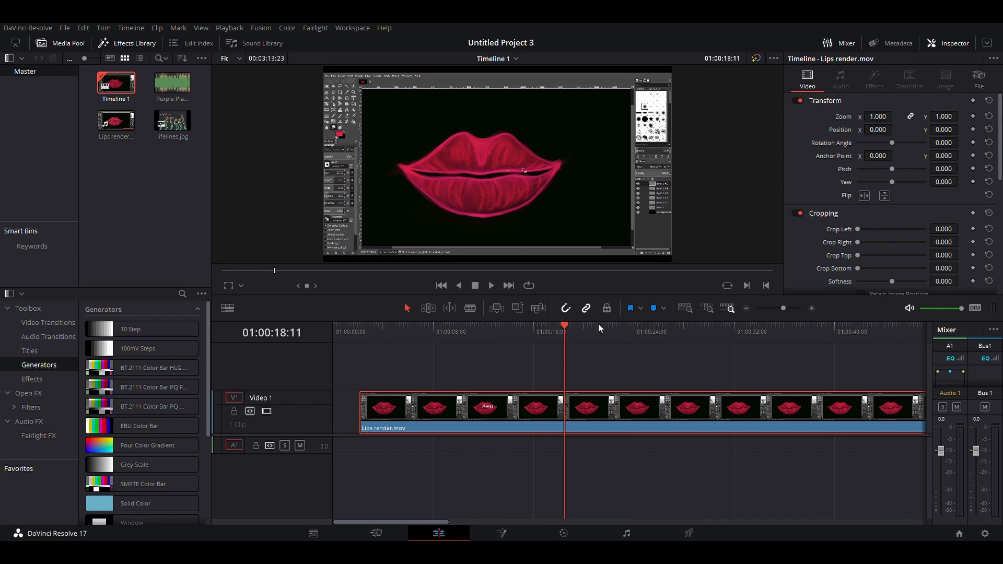
drag(562, 324, 828, 341)
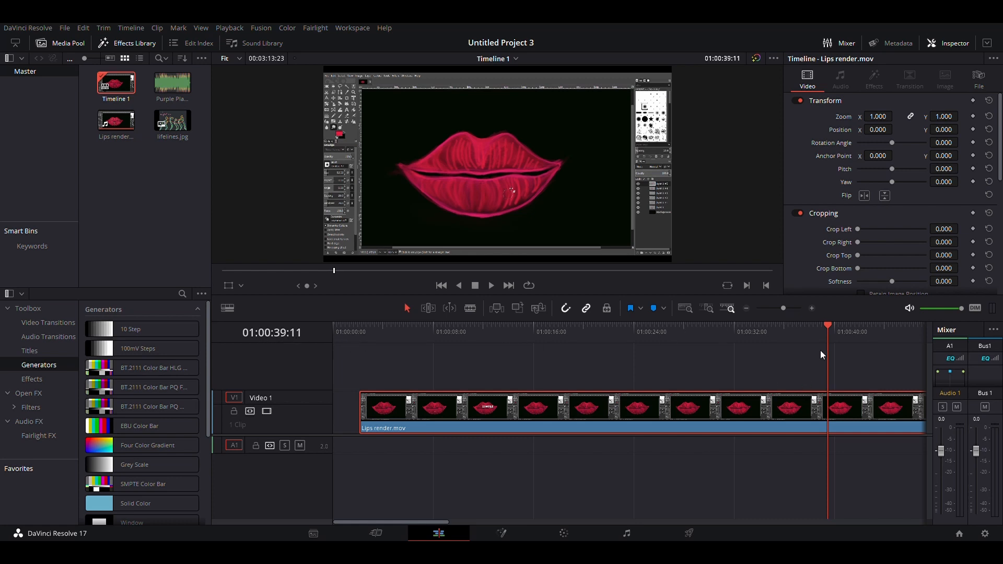
drag(828, 348, 911, 327)
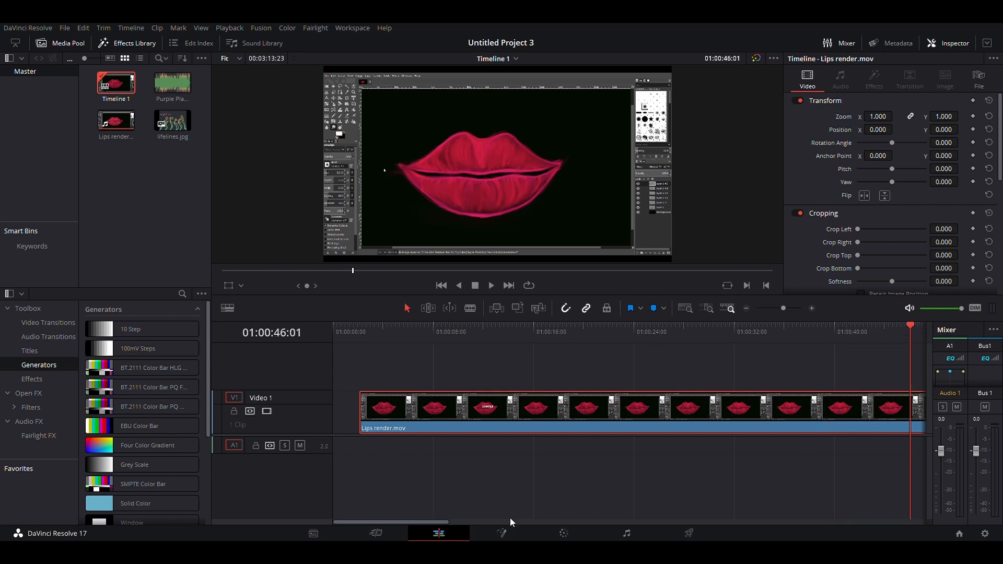
Place lifelines.jpg on track V1 beyond the end of Lips render.mov, starting at about 01:03:19.
drag(428, 521, 394, 522)
drag(365, 524, 814, 497)
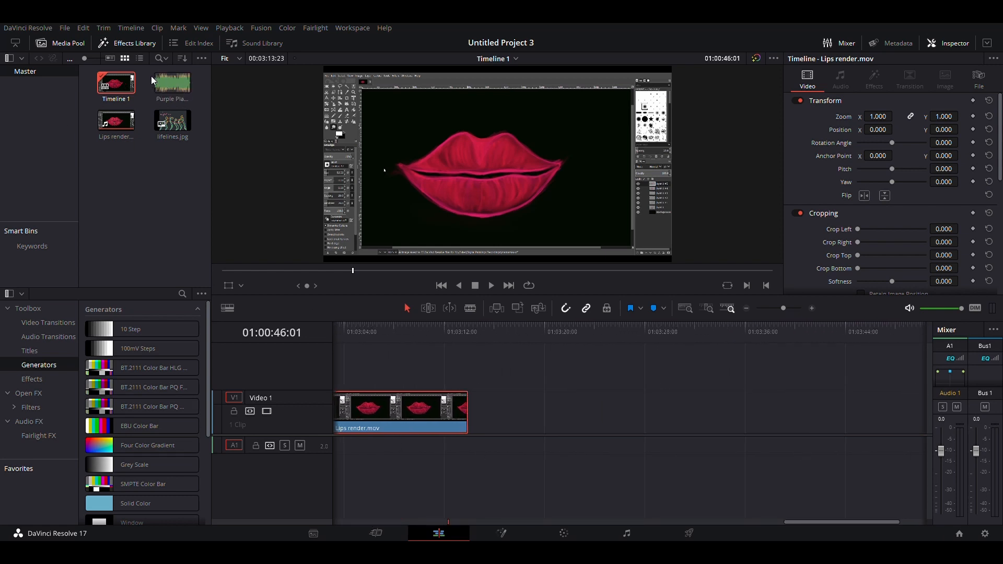
drag(173, 122, 559, 439)
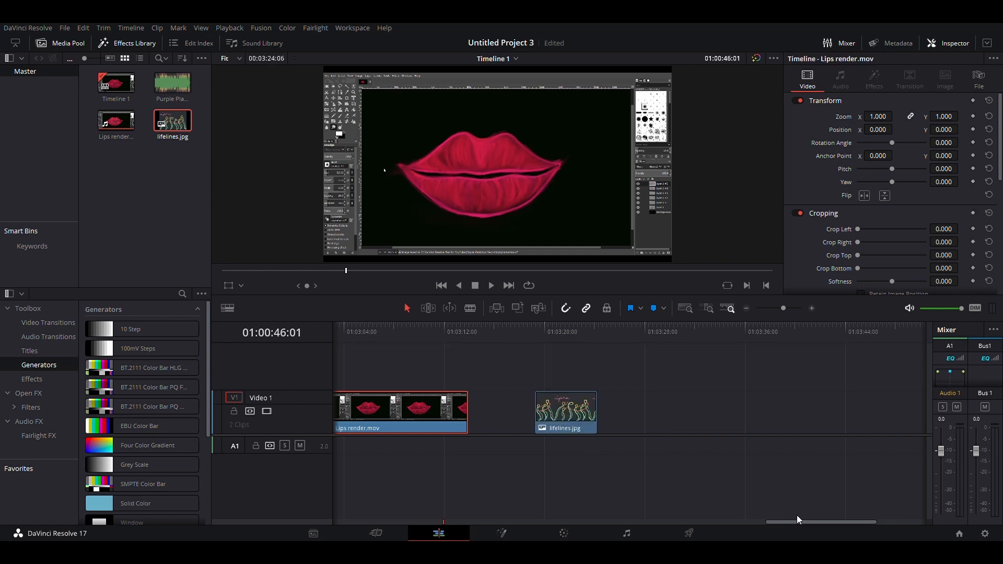
drag(799, 520, 510, 527)
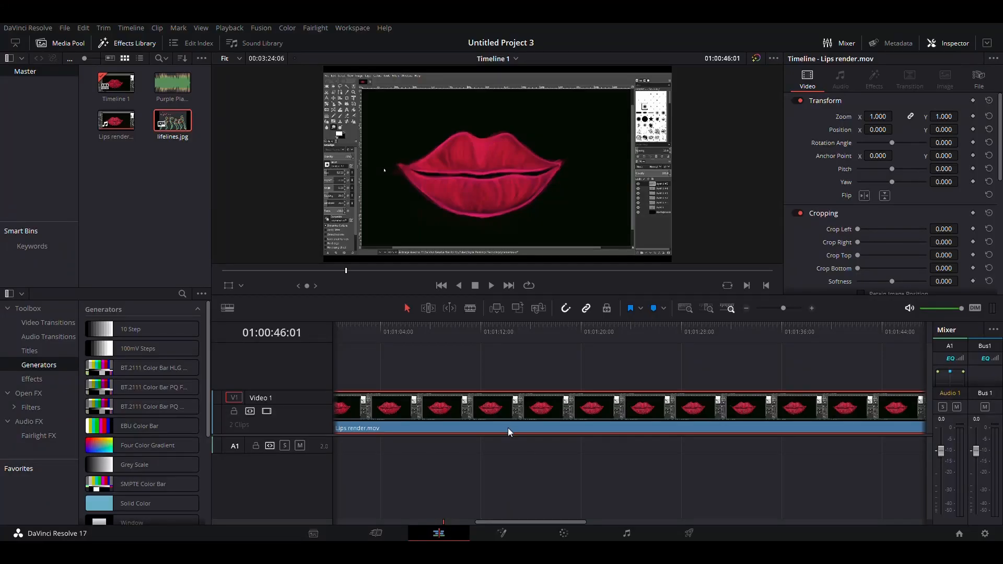
Select the Lips render.mov clip on V1 and review its video settings from Transform down to Retime and Scaling.
drag(547, 522, 451, 503)
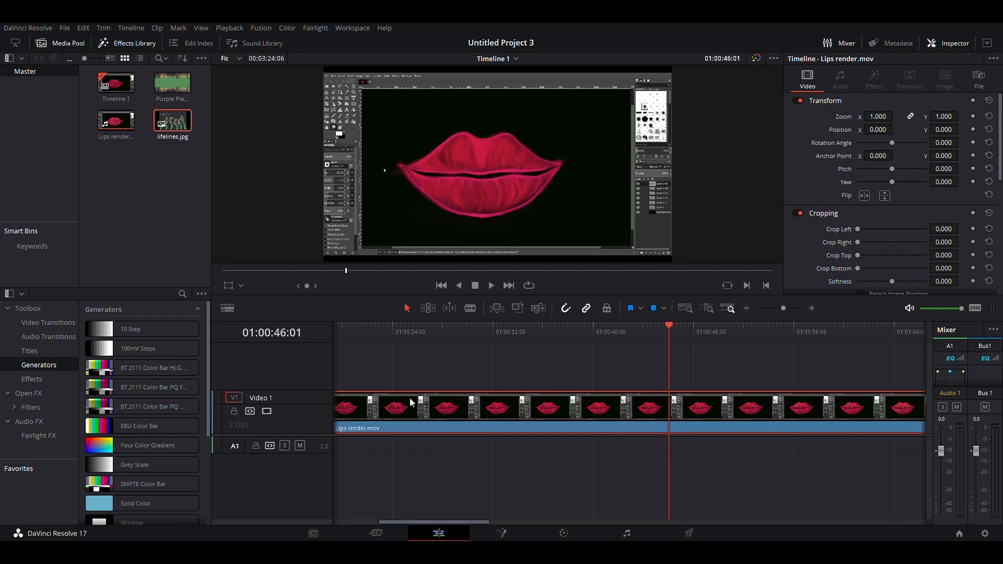
click(491, 414)
scroll(824, 152, down, 5)
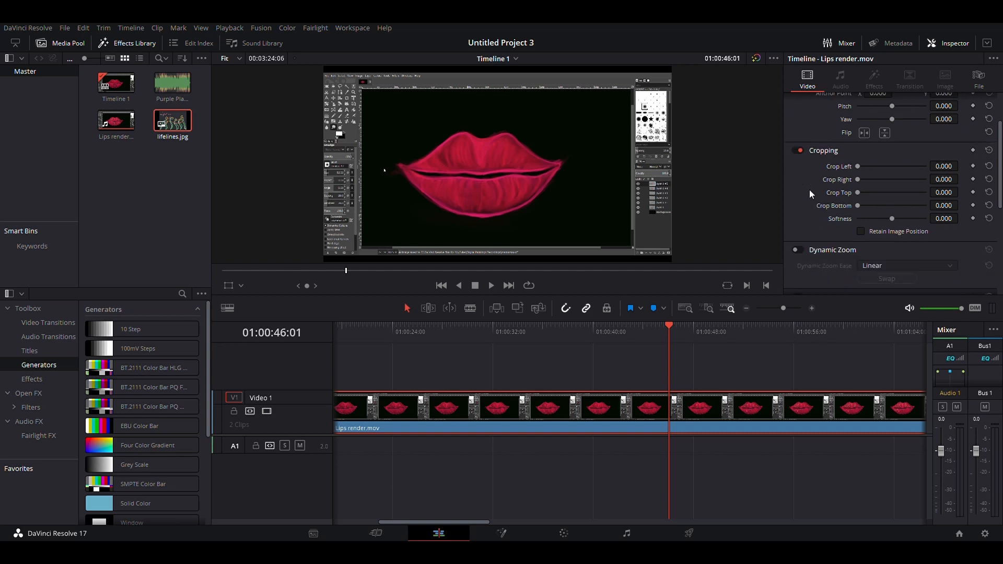
scroll(826, 211, down, 4)
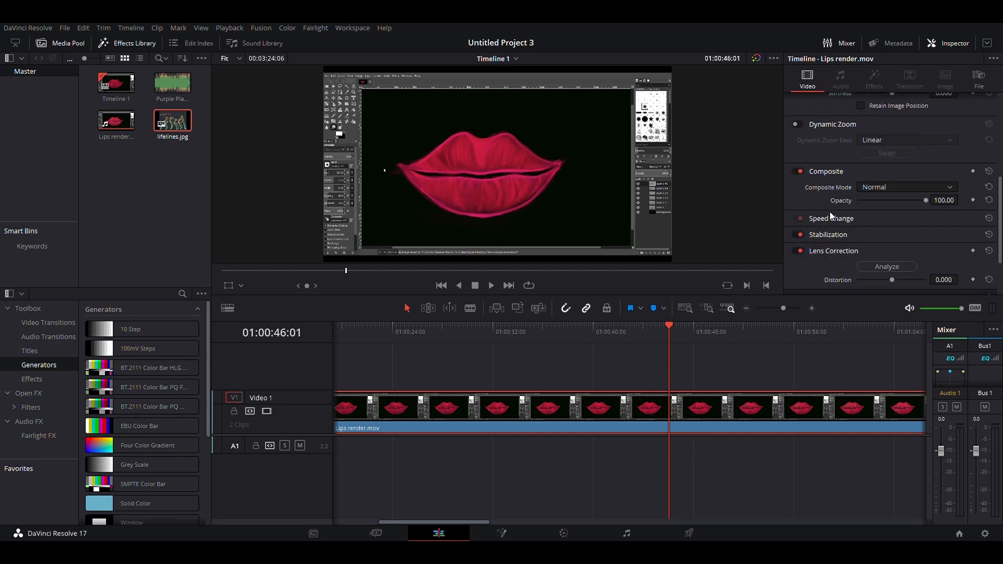
scroll(836, 225, down, 2)
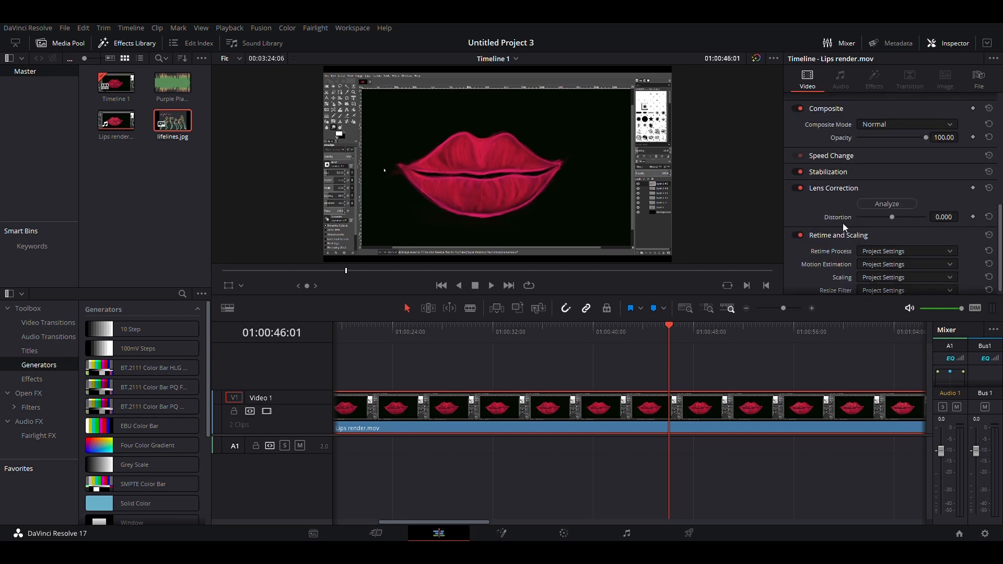
scroll(847, 229, up, 8)
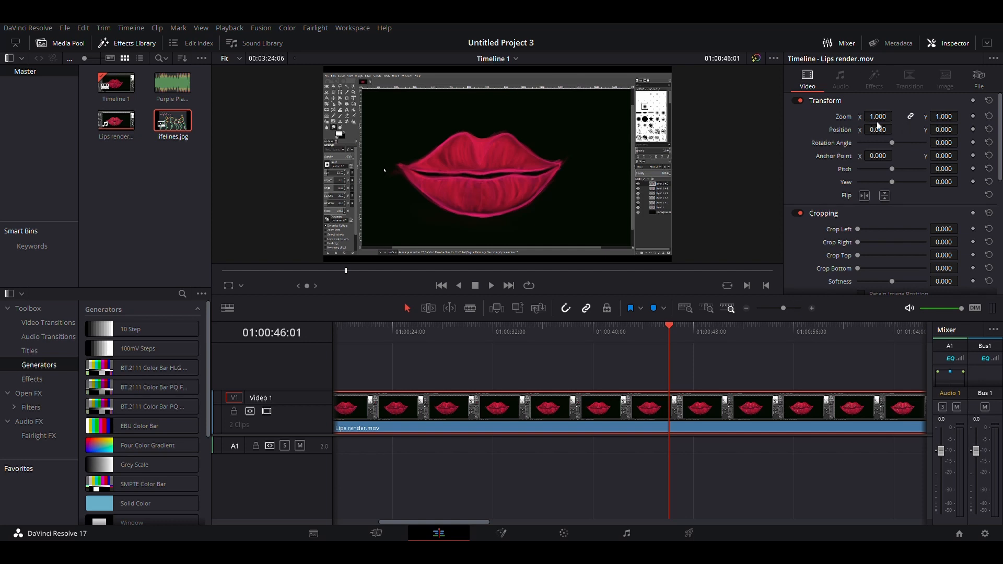
Try linked zoom on Lips render.mov, unlink the axes to set X 0.680 and Y 1.430, and reset the zoom.
drag(883, 118, 896, 116)
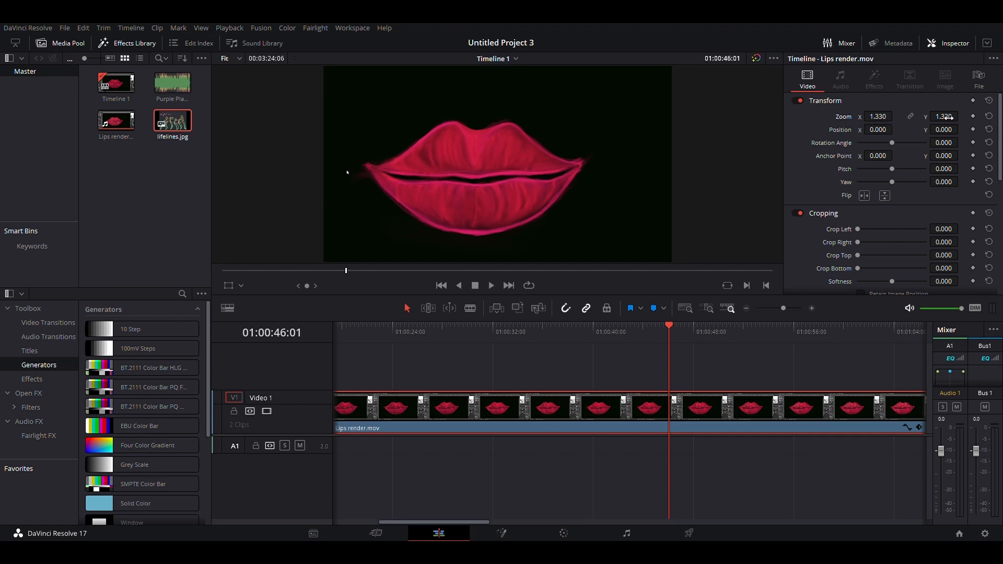
click(911, 117)
drag(883, 118, 849, 118)
click(912, 117)
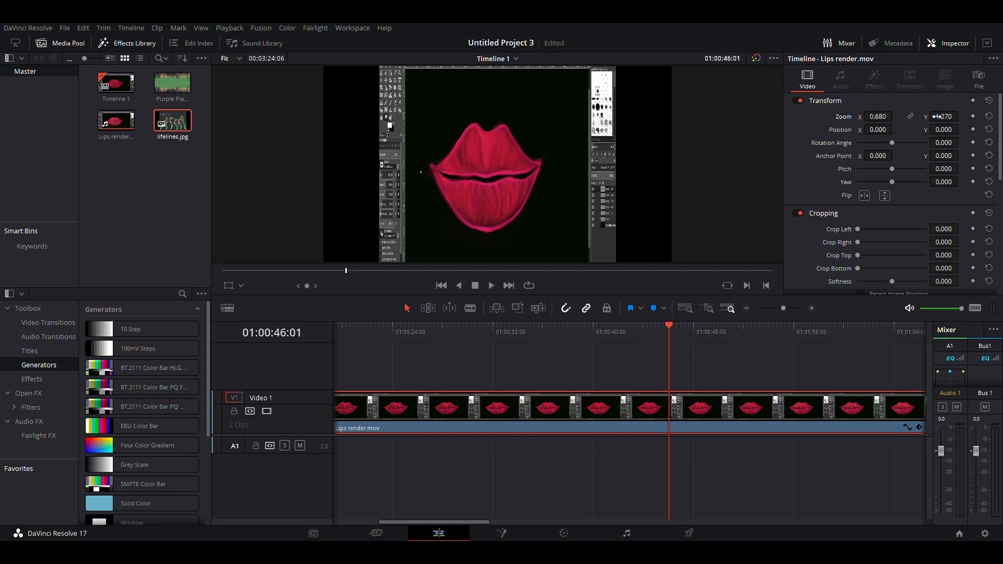
drag(947, 119, 901, 124)
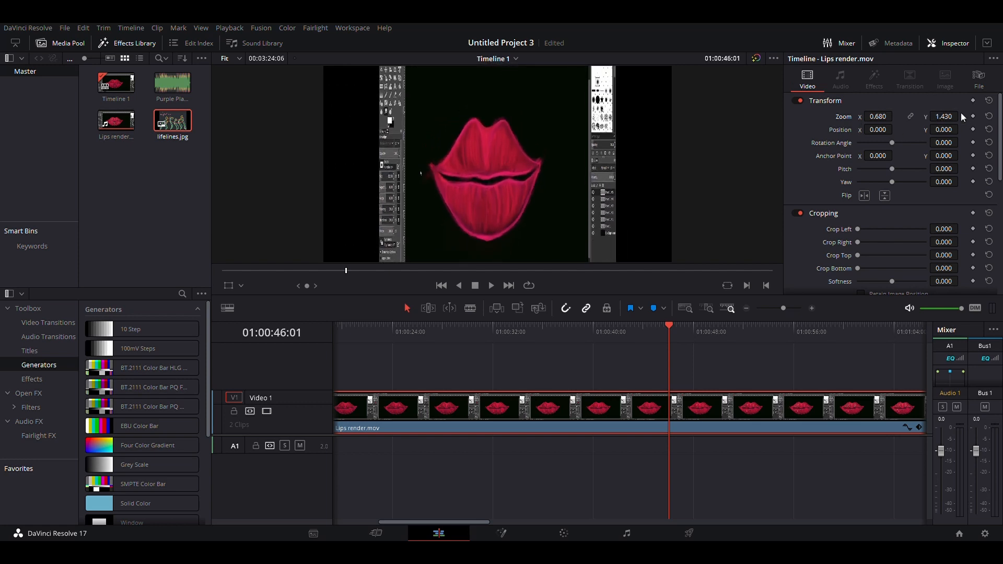
click(989, 116)
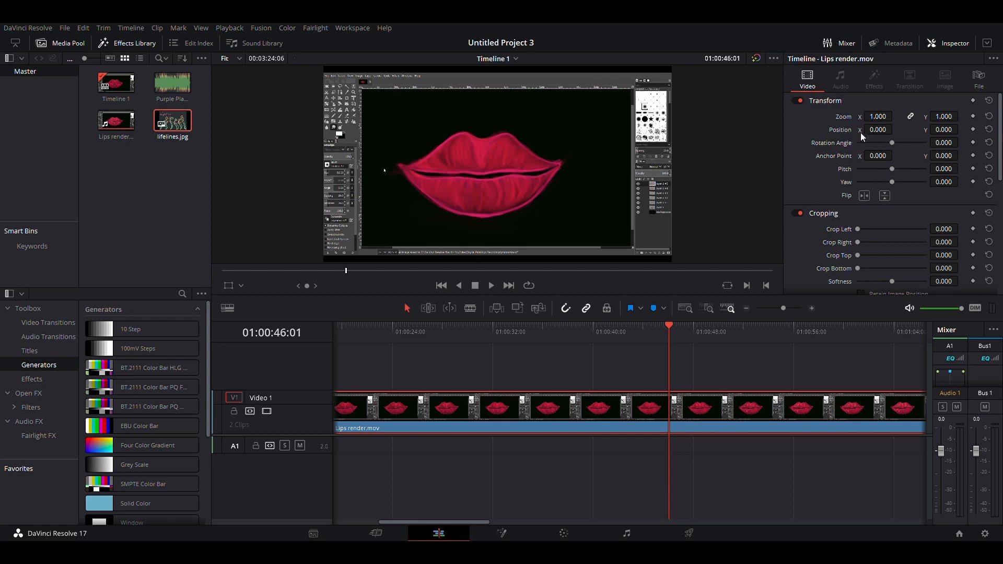
Try Position 59, -72, Rotation Angle -41.220 and Anchor Point X 268 on Lips render.mov, and flip it horizontally and back.
drag(878, 129, 848, 178)
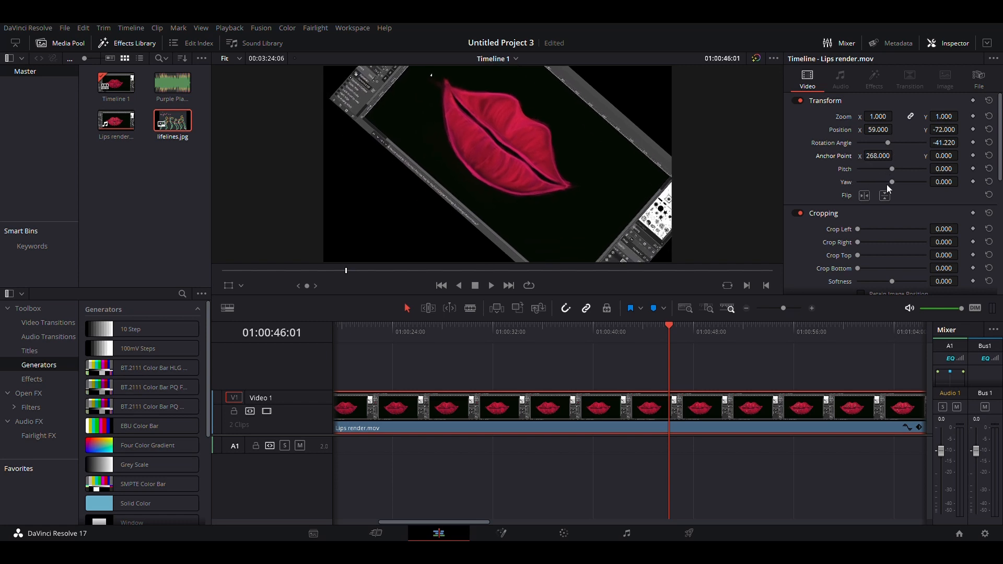
scroll(870, 181, down, 2)
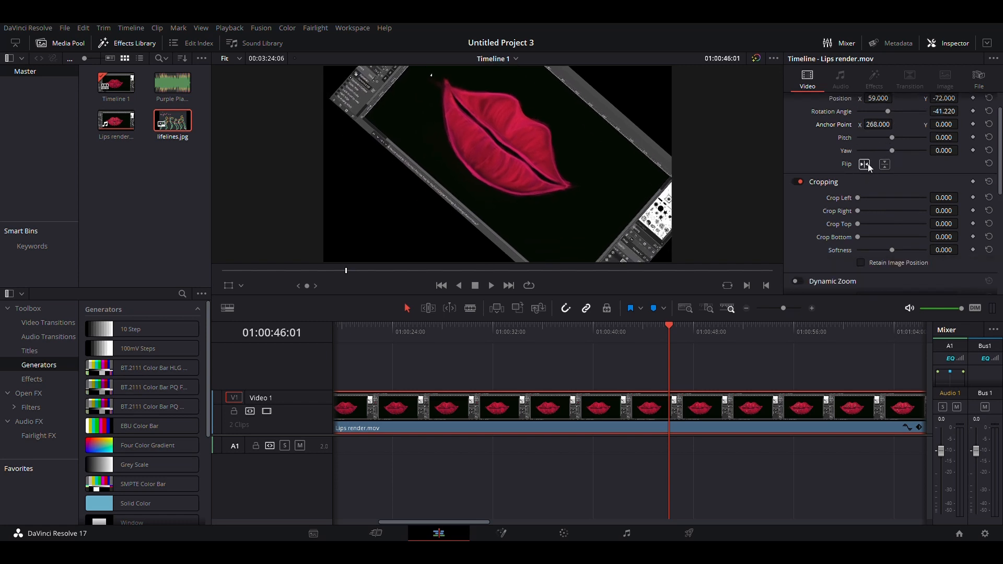
click(863, 165)
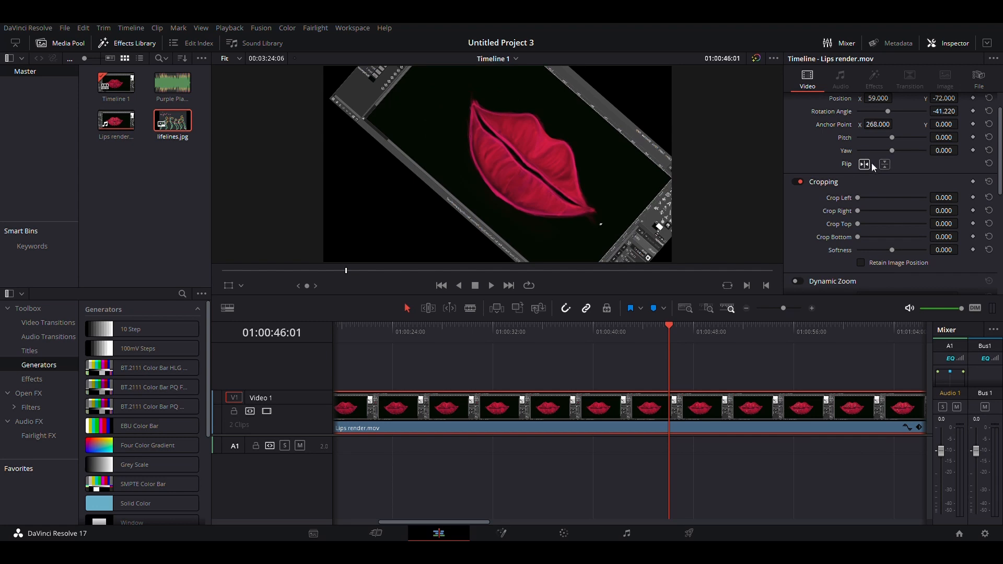
click(865, 166)
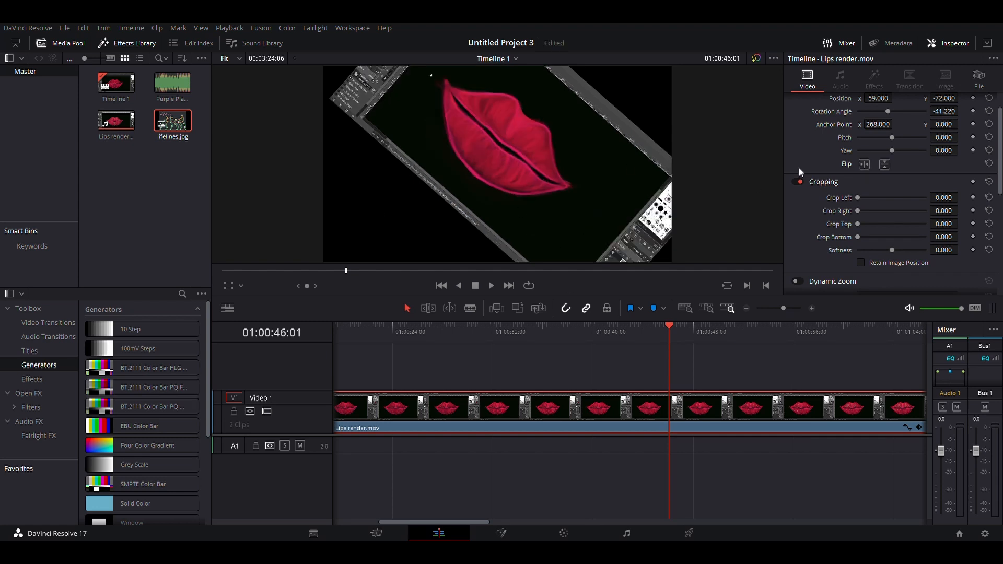
Reset the position, rotation angle and anchor point of Lips render.mov.
click(989, 98)
click(989, 111)
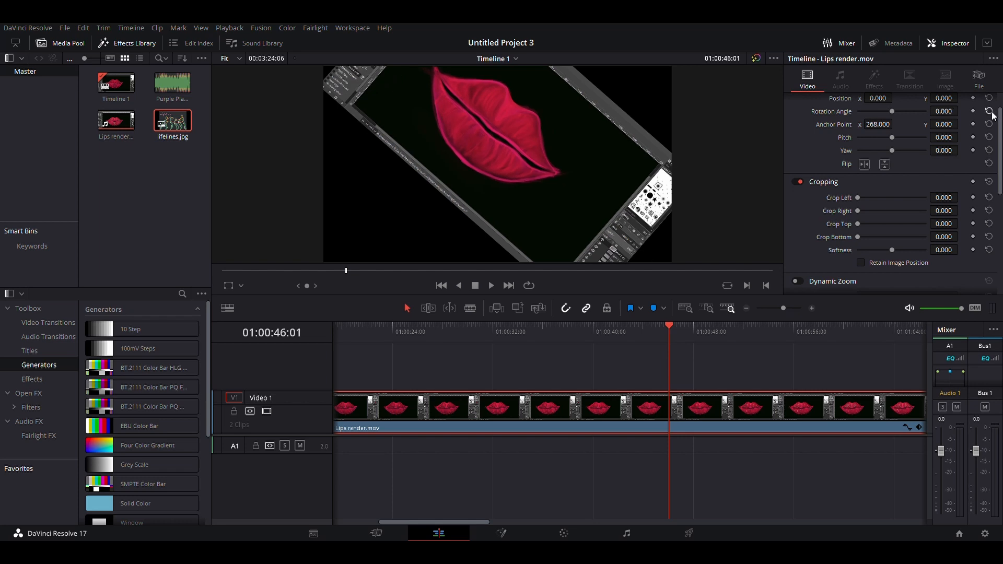
click(989, 124)
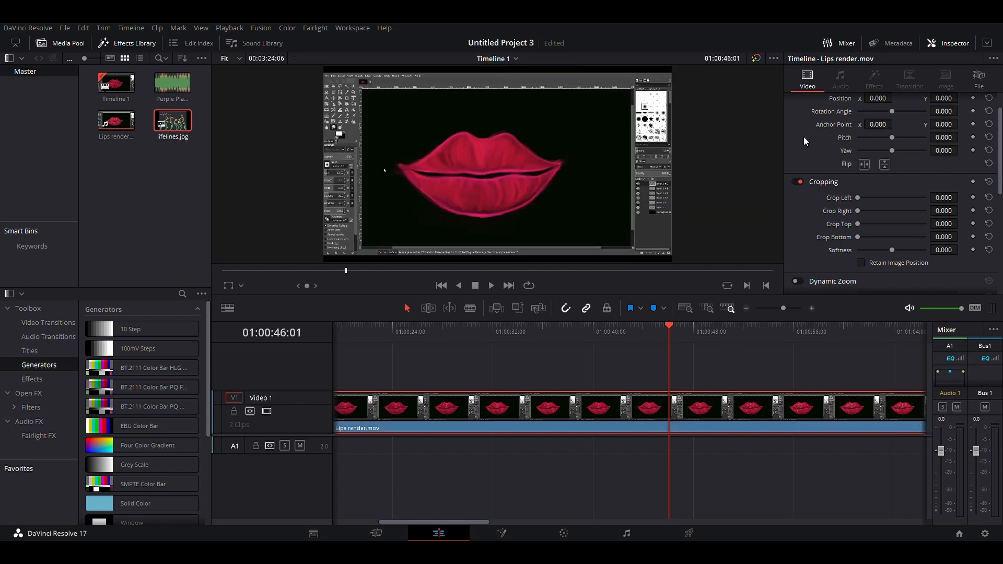
scroll(804, 136, up, 2)
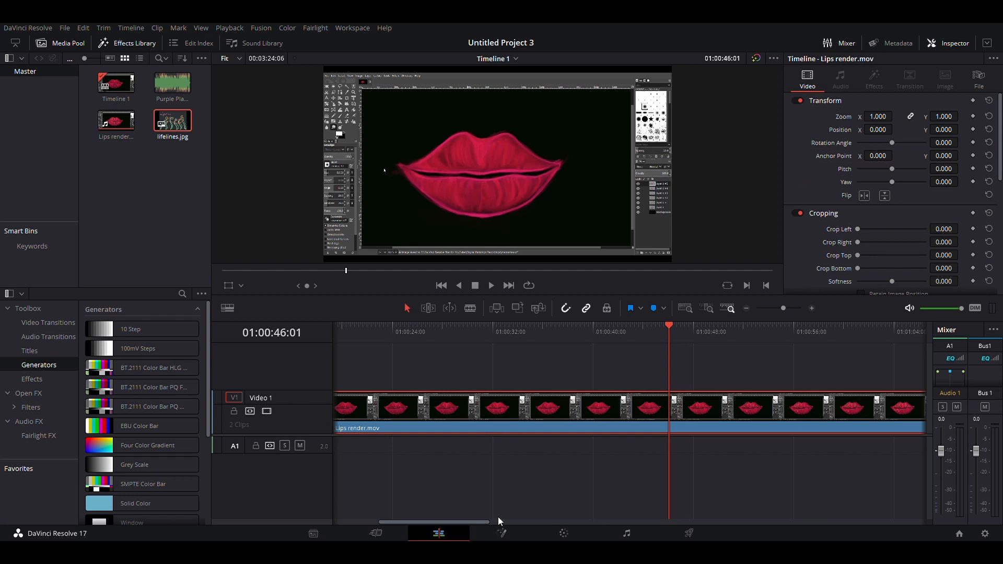
Try the left crop on Lips render.mov, return it to 0, and look over the Dynamic Zoom and Composite settings.
drag(464, 521, 456, 522)
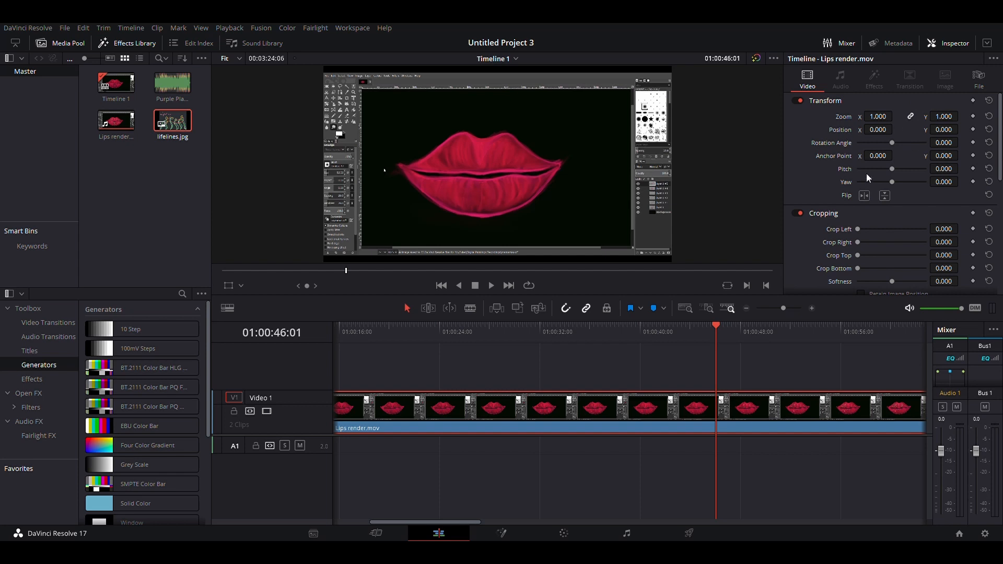
scroll(895, 211, down, 2)
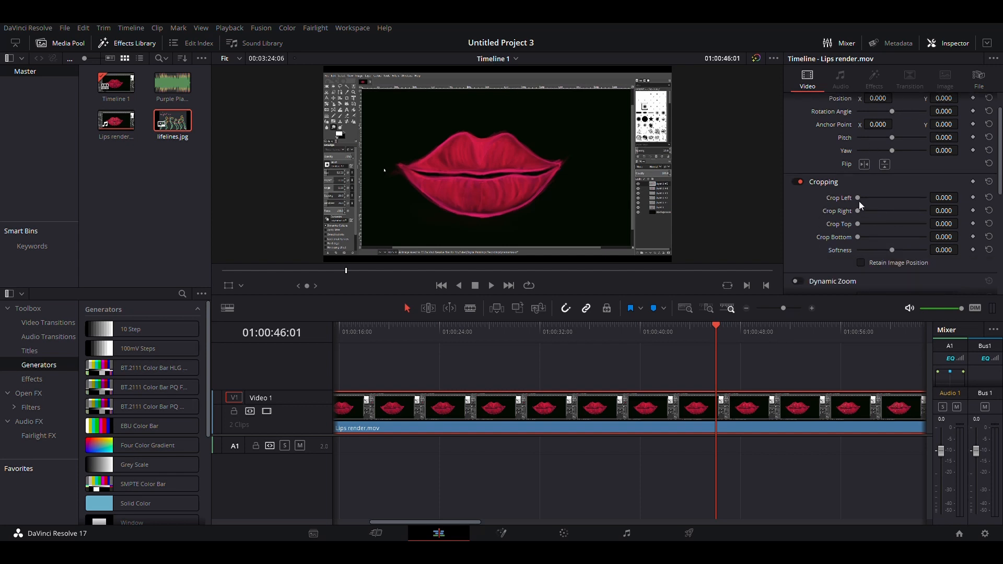
mouse_move(857, 196)
mouse_down()
mouse_move(866, 211)
mouse_move(887, 209)
mouse_move(837, 209)
mouse_move(855, 197)
mouse_up()
scroll(892, 190, down, 2)
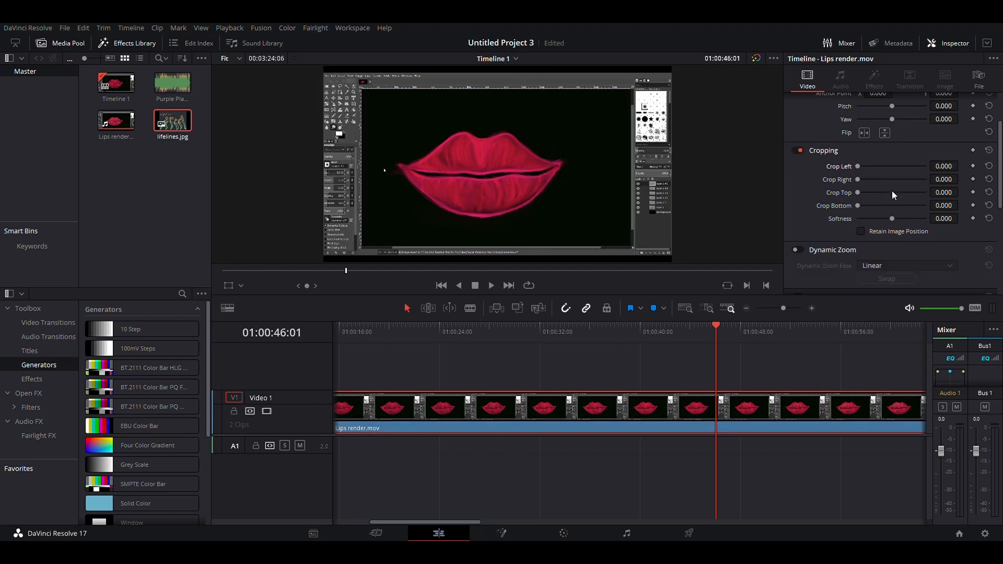
scroll(892, 190, down, 1)
scroll(892, 190, down, 1)
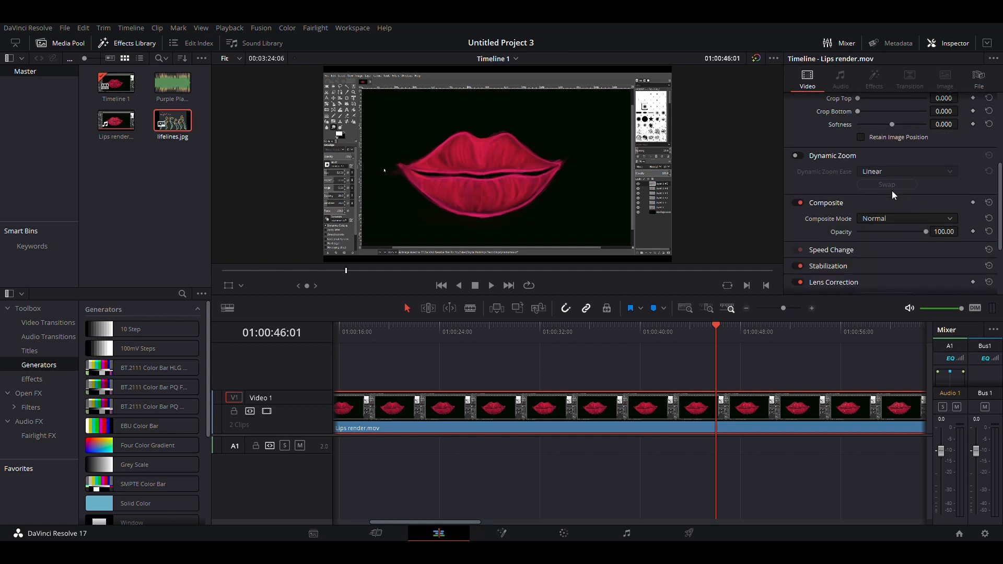
scroll(892, 190, down, 2)
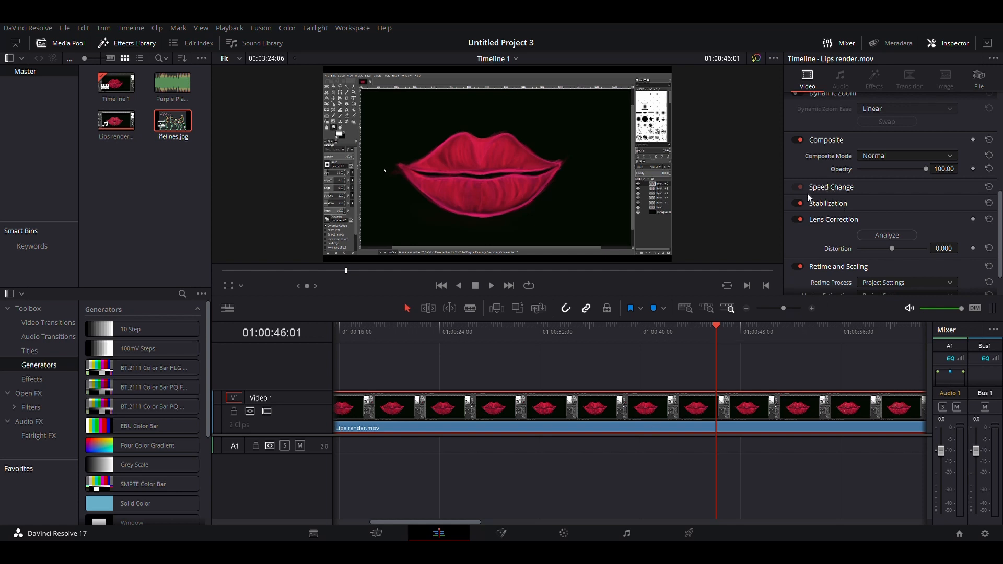
Expand the Speed Change settings of Lips render.mov and set its speed to 500%.
click(841, 190)
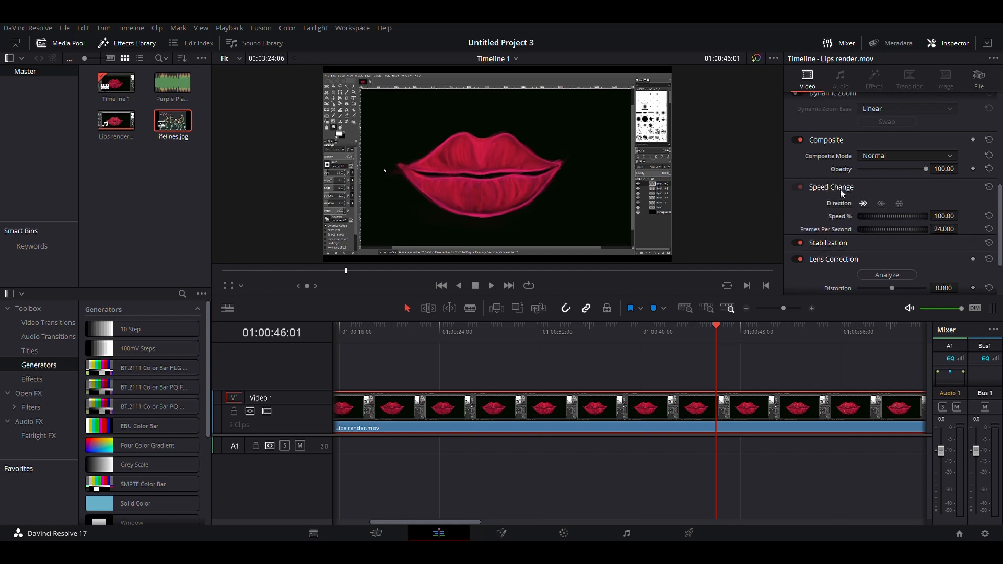
scroll(961, 202, down, 2)
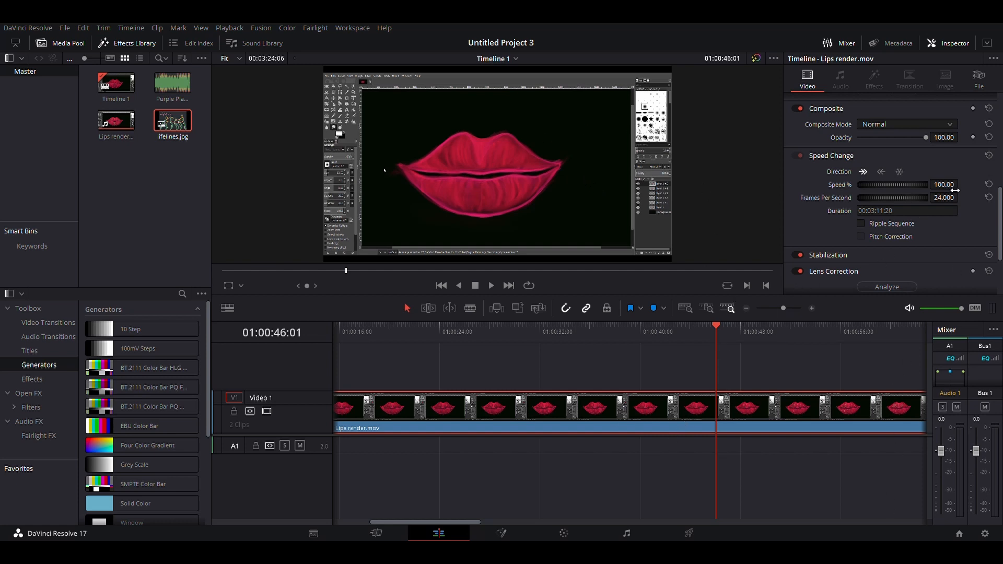
drag(949, 187, 947, 186)
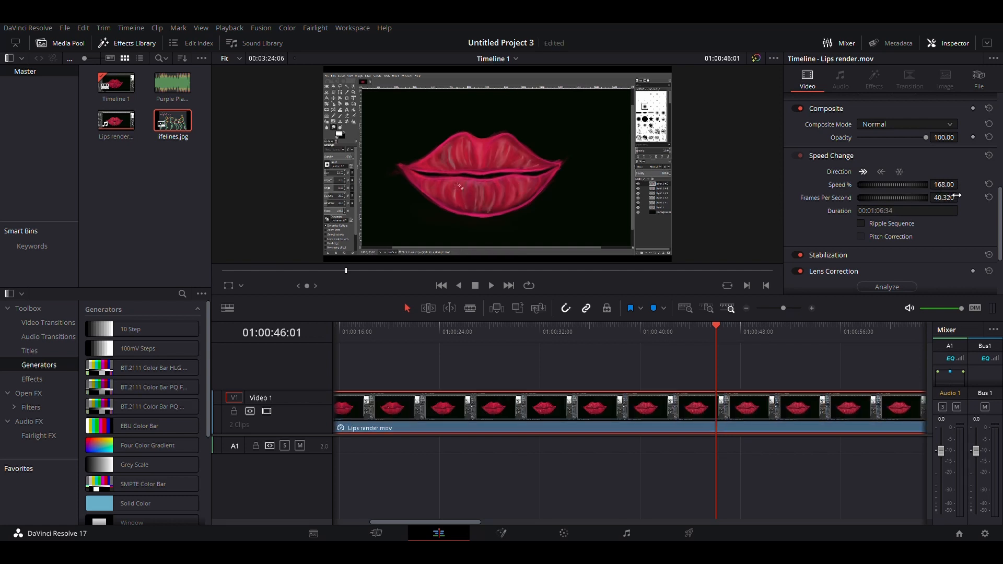
click(948, 186)
key(BackSpace)
key(BackSpace)
key(BackSpace)
key(BackSpace)
key(BackSpace)
key(BackSpace)
text(500)
key(Return)
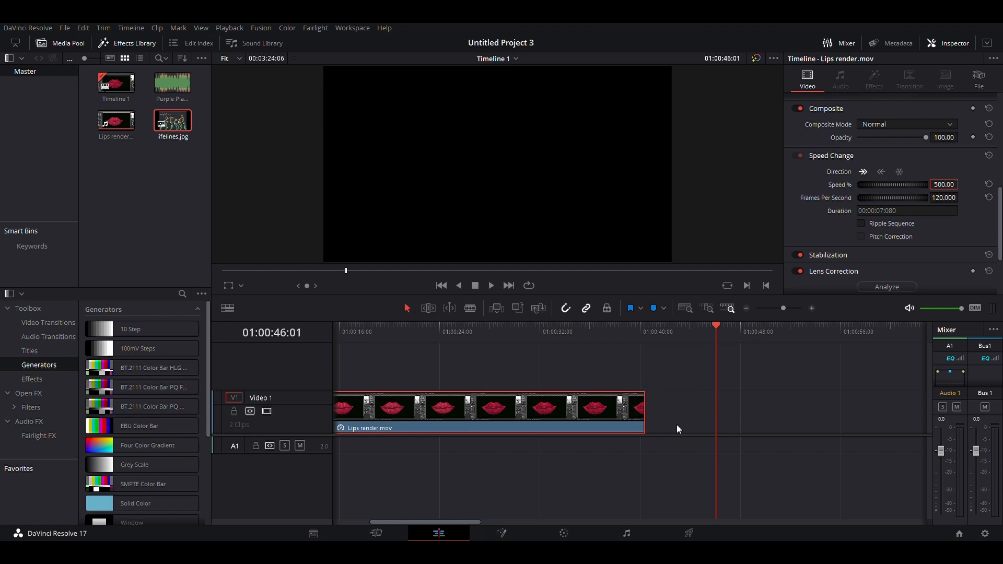
Play Lips render.mov from its start at 01:00:02:03 and stop at 01:00:15:06 to check the faster speed.
drag(465, 522, 410, 524)
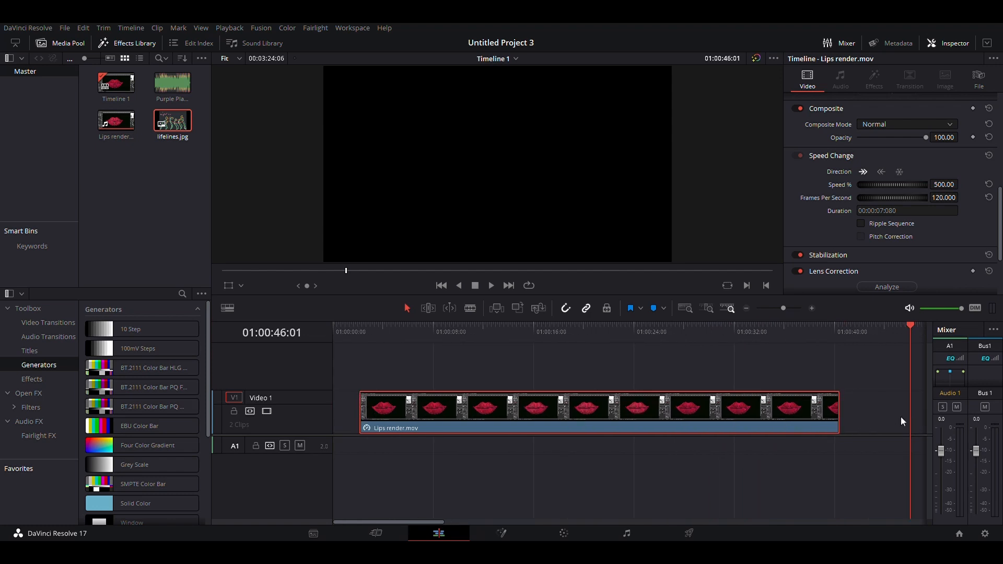
click(360, 345)
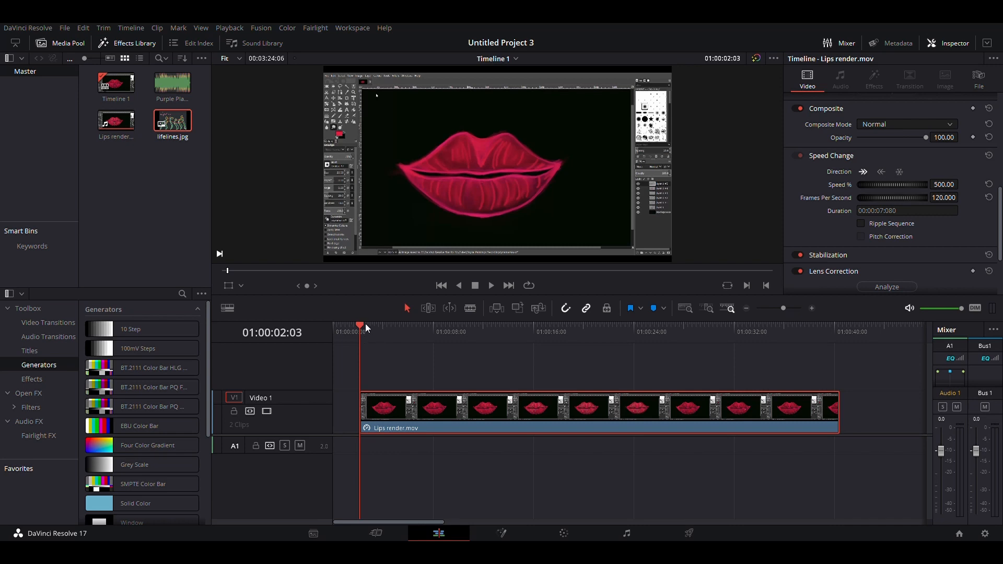
click(490, 287)
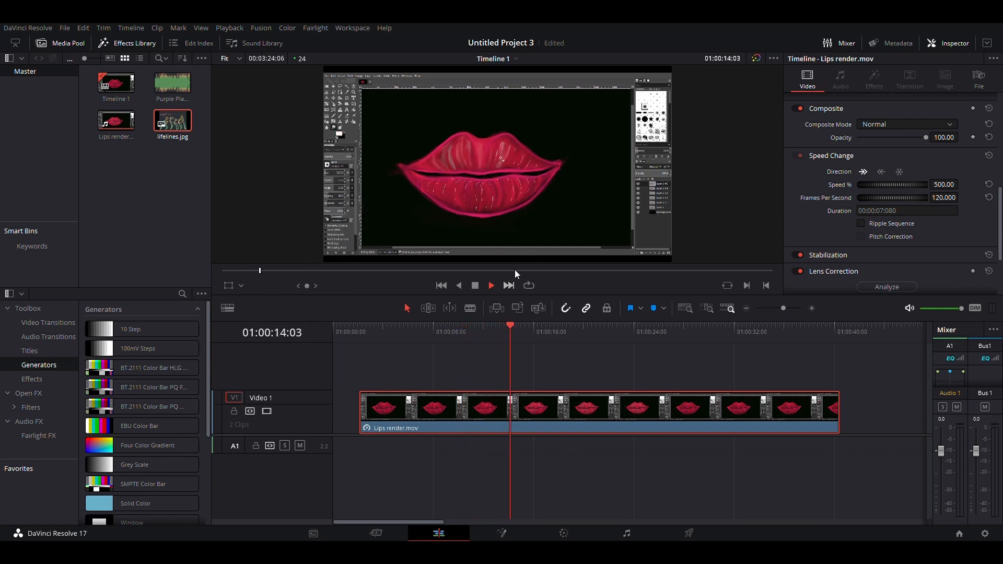
click(472, 286)
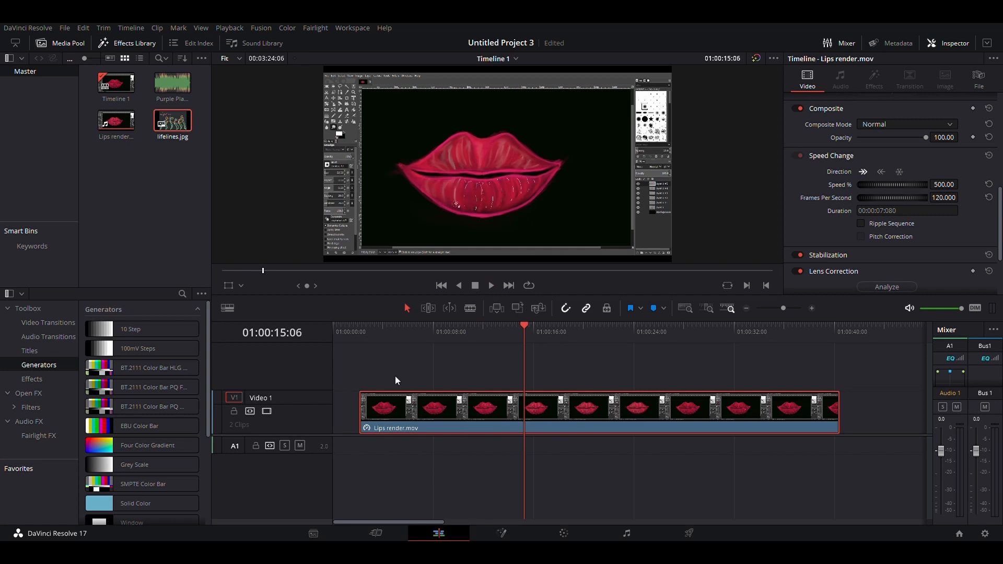
Place lifelines.jpg on a new track V2 above Lips render.mov, starting at the playhead at 01:00:15:06.
scroll(805, 203, down, 5)
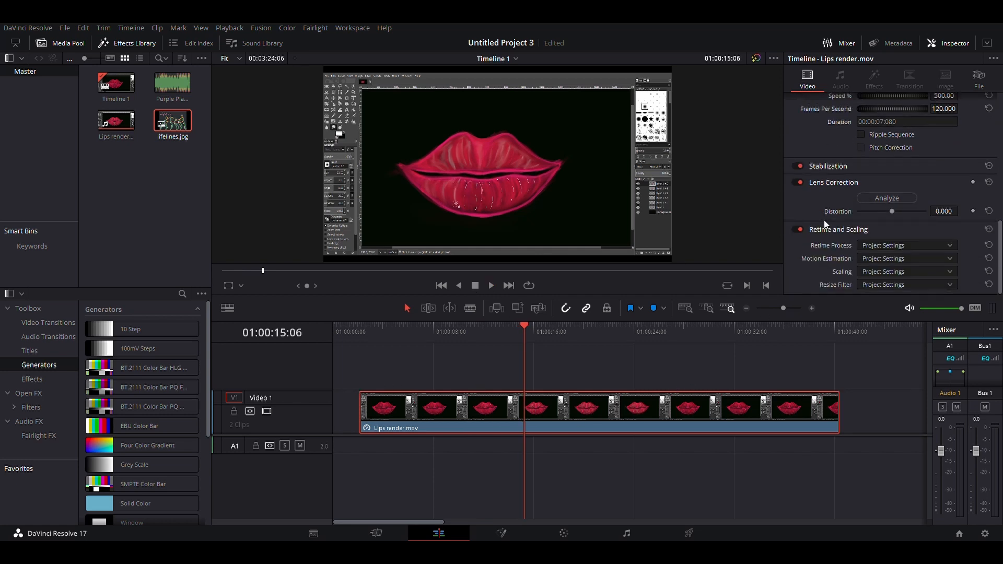
scroll(845, 189, up, 3)
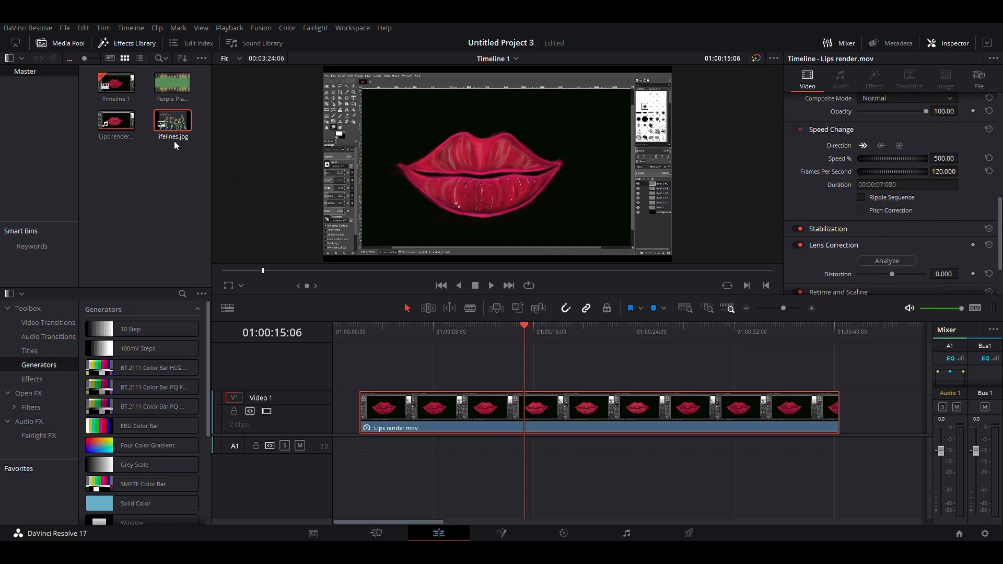
drag(174, 131, 544, 398)
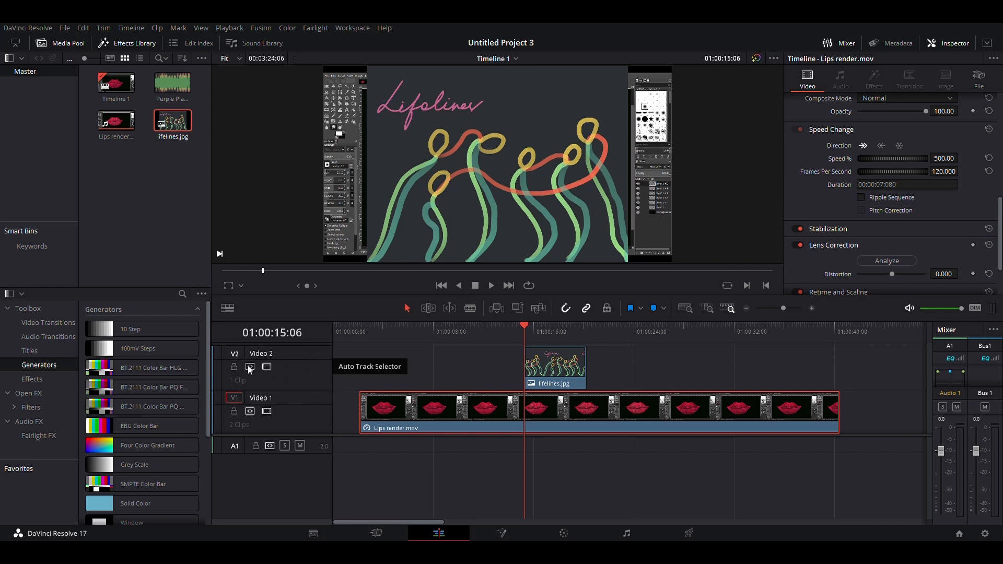
Select lifelines.jpg on V2 and scrub across its start to 01:00:16:10 to see it overlay Lips render.mov.
click(543, 338)
click(524, 330)
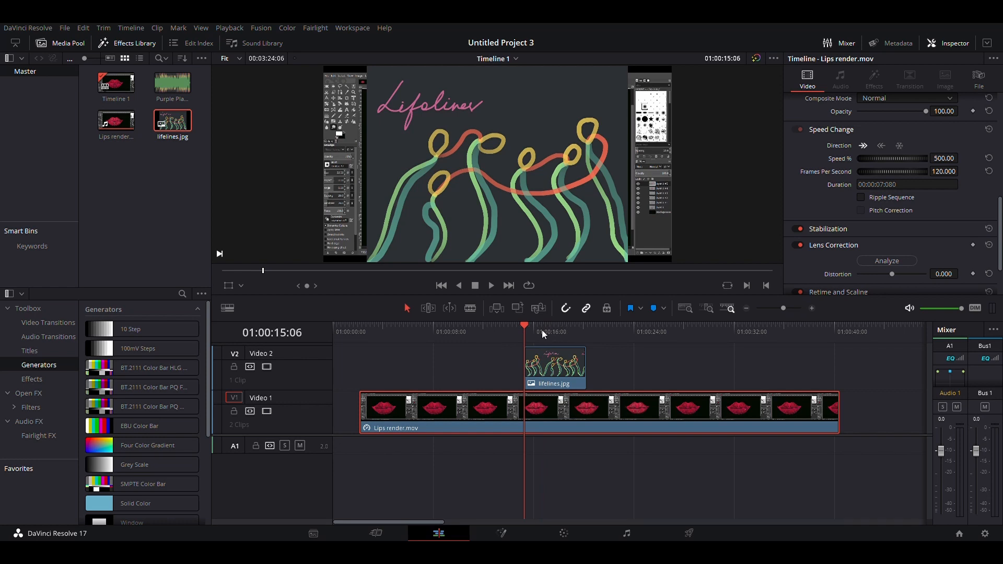
click(557, 358)
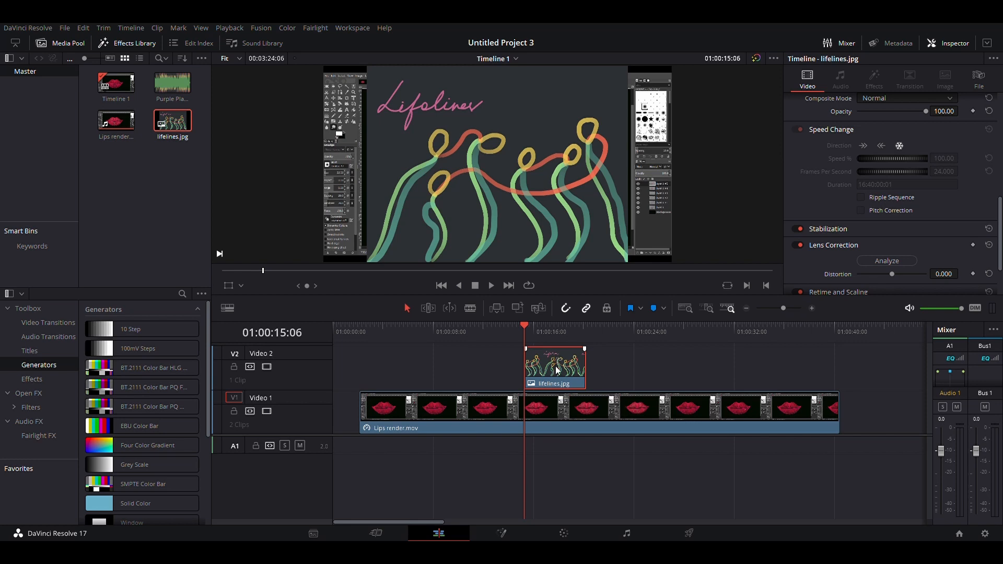
click(508, 331)
click(539, 332)
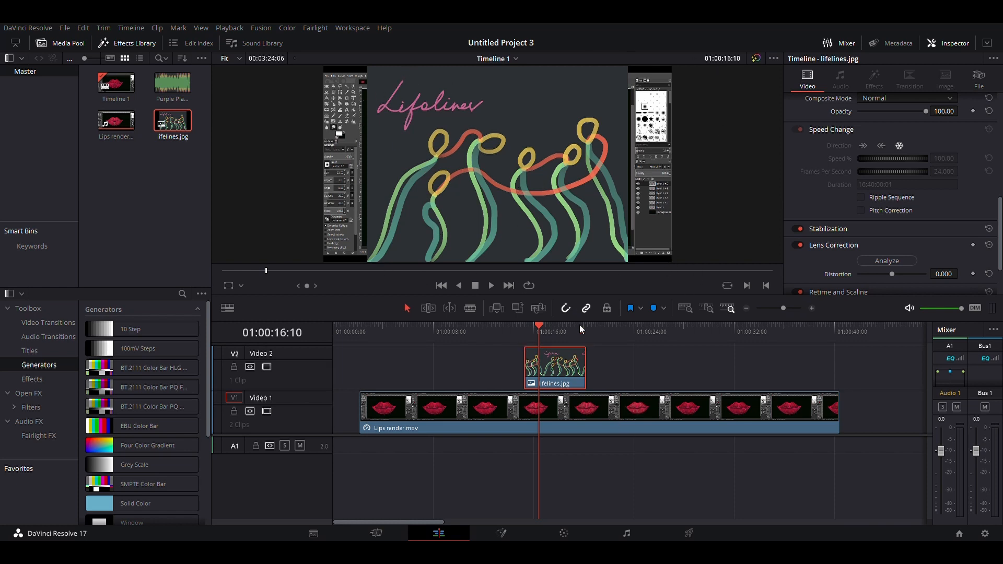
Scale lifelines.jpg to a zoom of 0.270, set its X position to 452 and rotate it 57.710 degrees.
scroll(854, 184, up, 8)
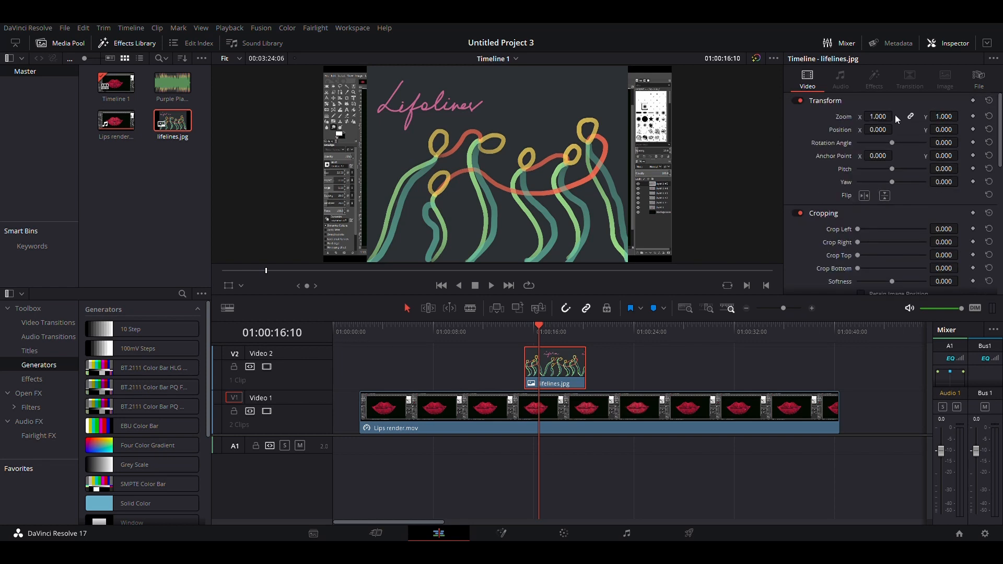
mouse_move(887, 118)
mouse_down()
mouse_move(855, 118)
mouse_move(883, 143)
mouse_move(897, 143)
mouse_move(861, 121)
mouse_move(898, 115)
mouse_move(896, 129)
mouse_up()
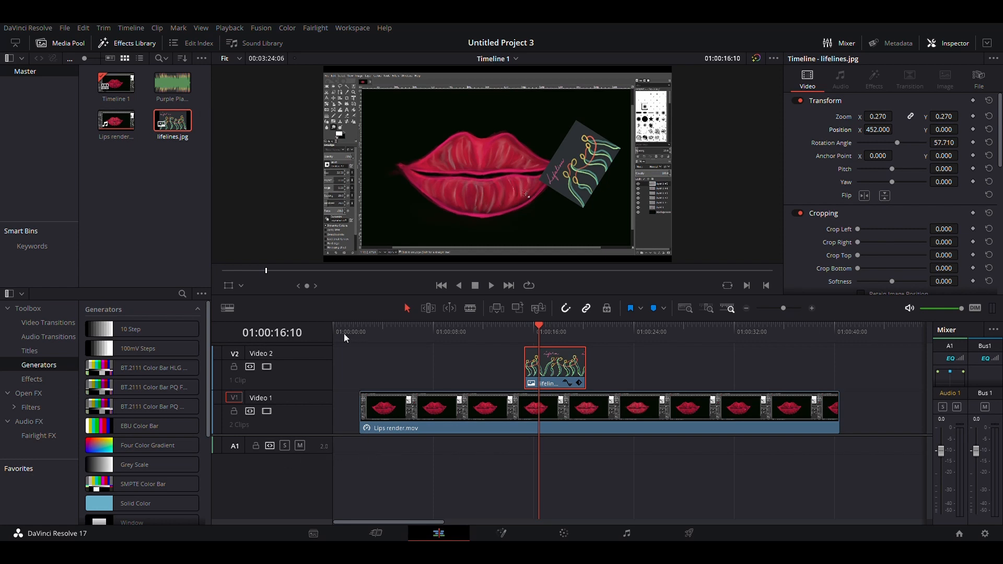
Place the Purple Planet Music track on A1, aligned with the start of Lips render.mov, and play a few seconds of it.
mouse_move(173, 84)
mouse_down()
mouse_move(170, 95)
mouse_move(220, 109)
mouse_move(409, 478)
mouse_move(414, 461)
mouse_move(370, 449)
mouse_move(382, 452)
mouse_up()
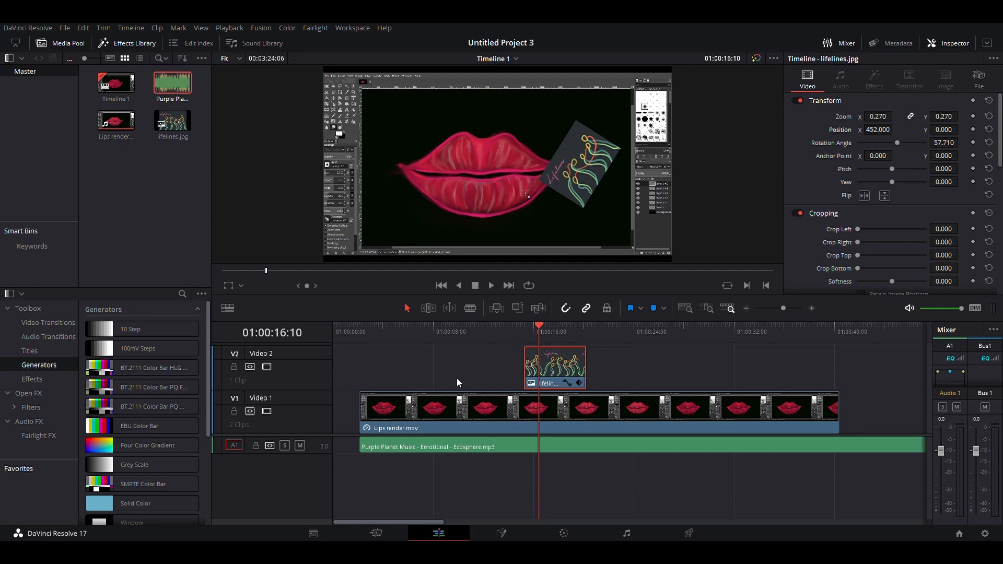
click(387, 330)
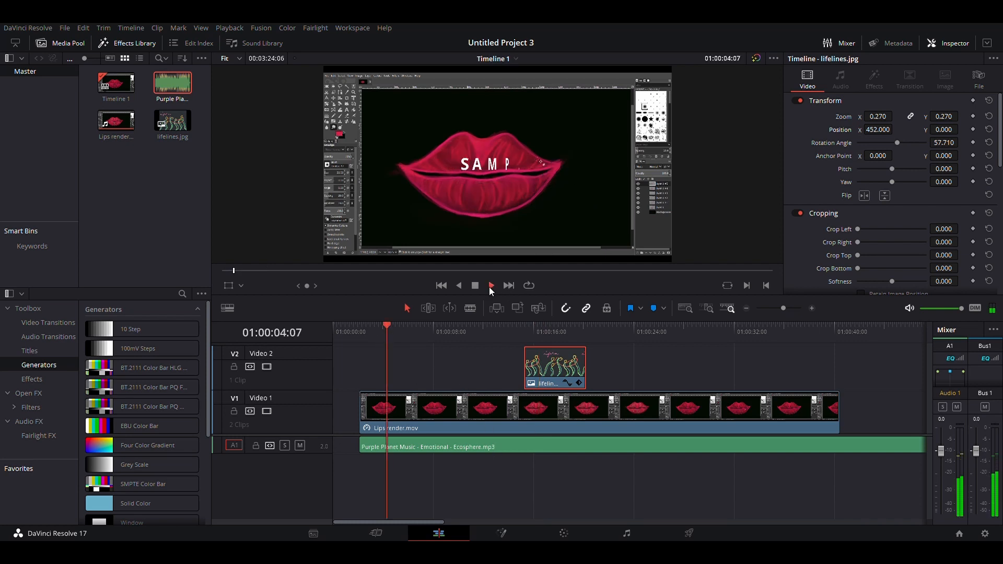
click(489, 287)
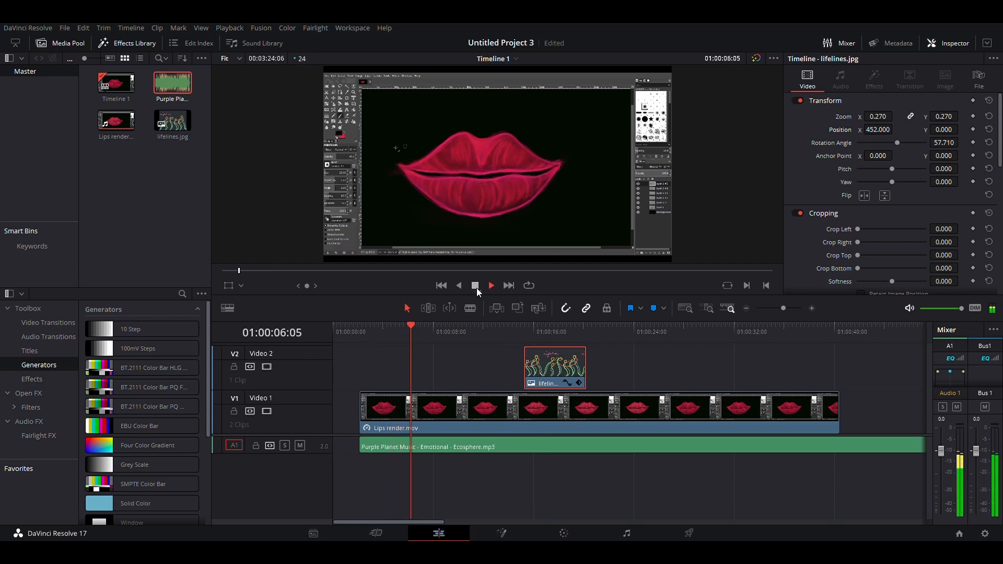
click(475, 286)
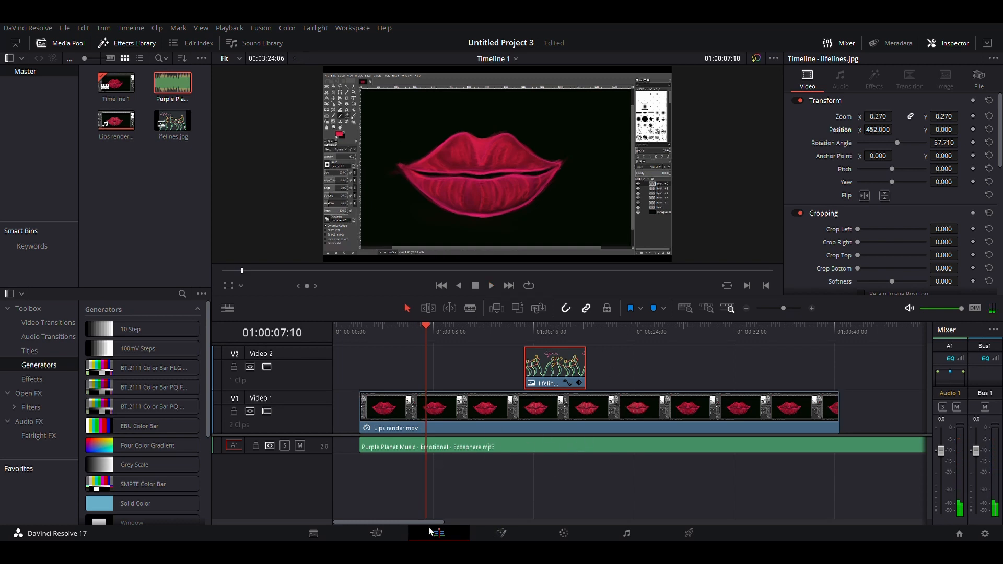
mouse_move(430, 524)
mouse_down()
mouse_move(455, 524)
mouse_move(424, 523)
mouse_up()
Hide and reshow the Effects Library and look through its Video Transitions and Audio Transitions categories.
click(134, 44)
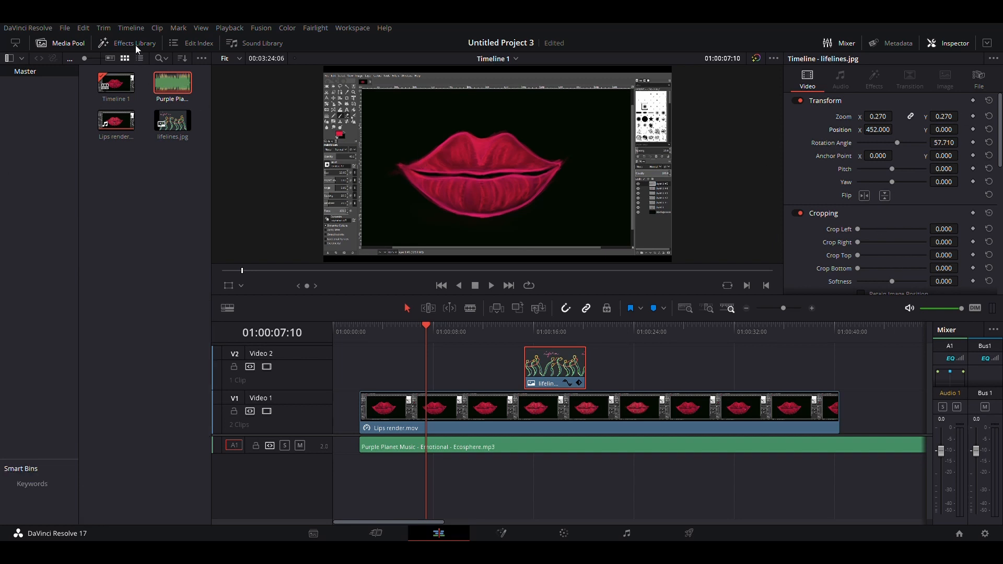
click(137, 45)
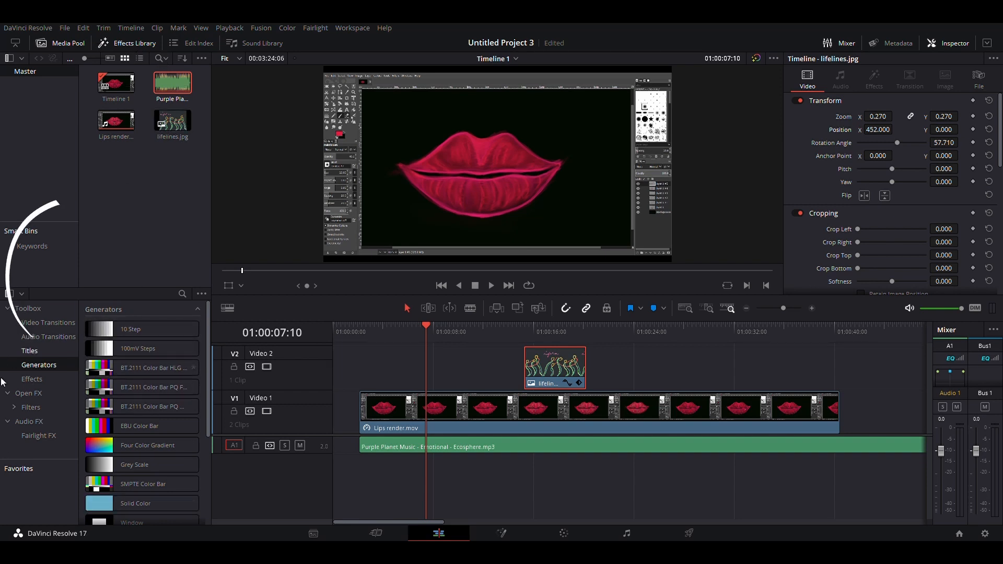
click(38, 324)
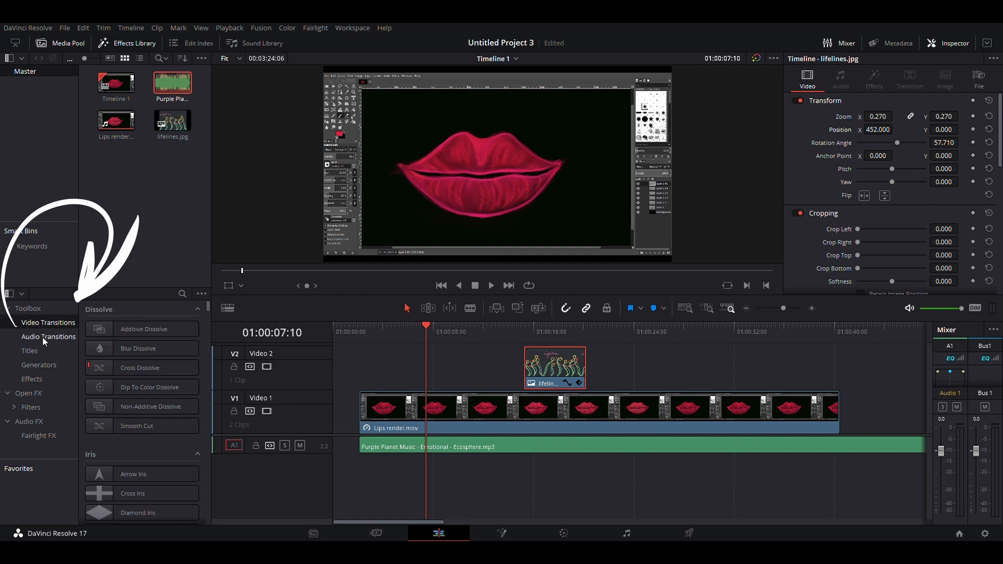
click(44, 338)
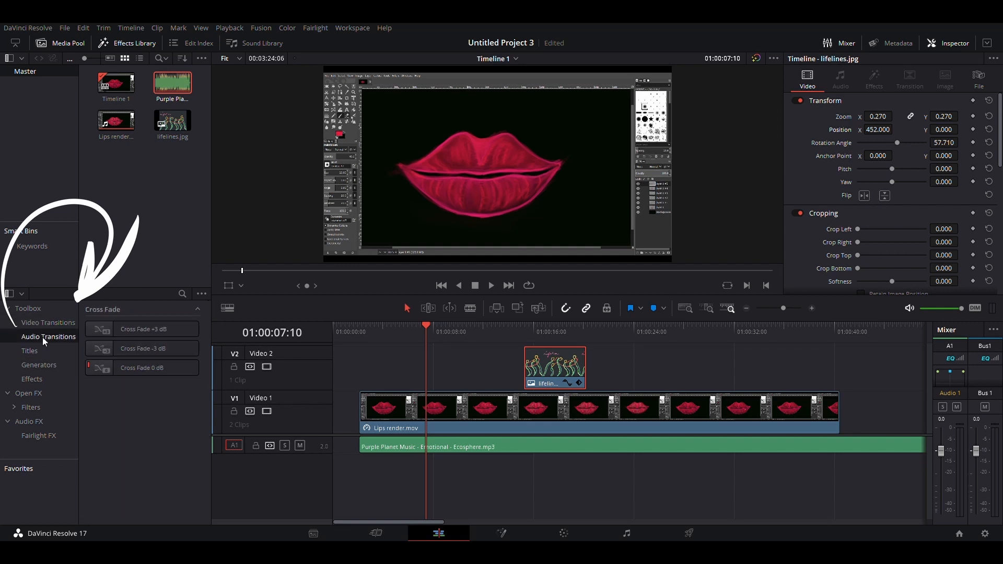
click(46, 323)
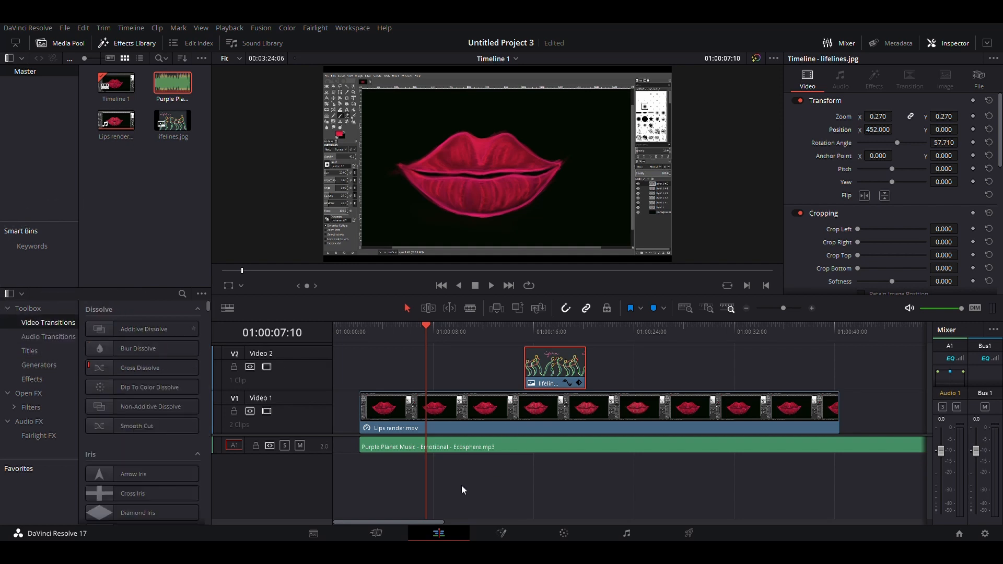
drag(172, 330, 295, 351)
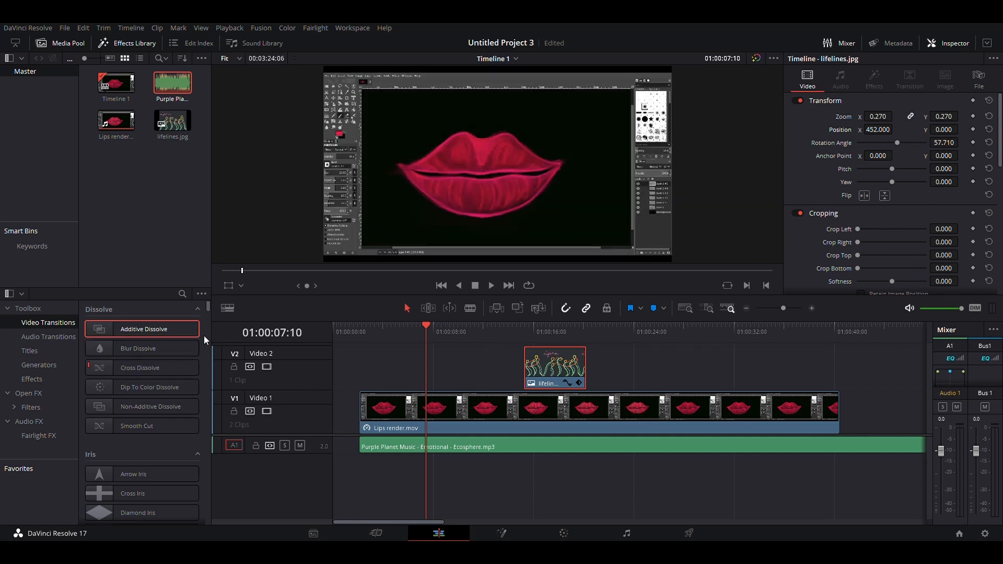
mouse_move(205, 306)
mouse_down()
mouse_move(211, 347)
mouse_move(208, 318)
mouse_up()
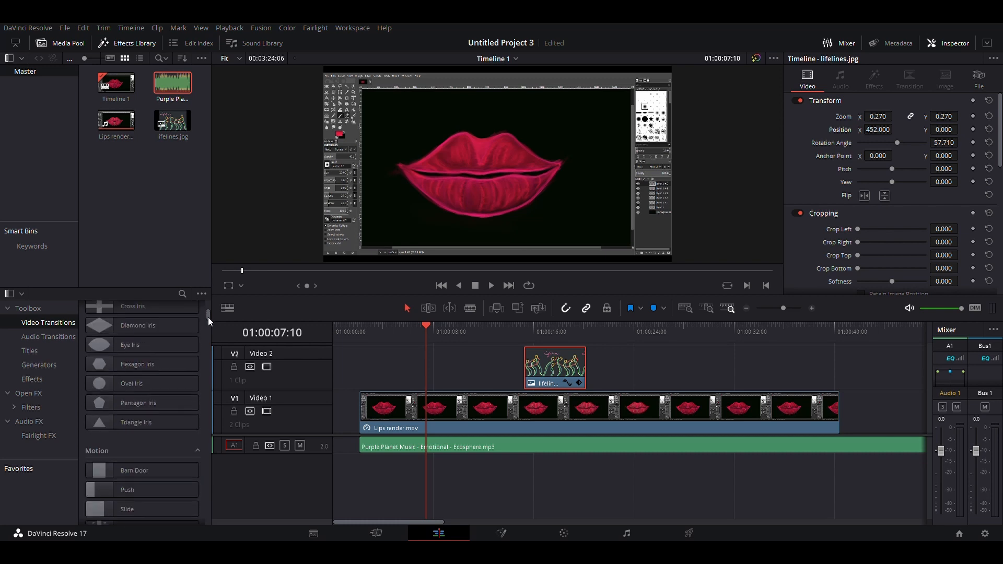
scroll(208, 318, down, 2)
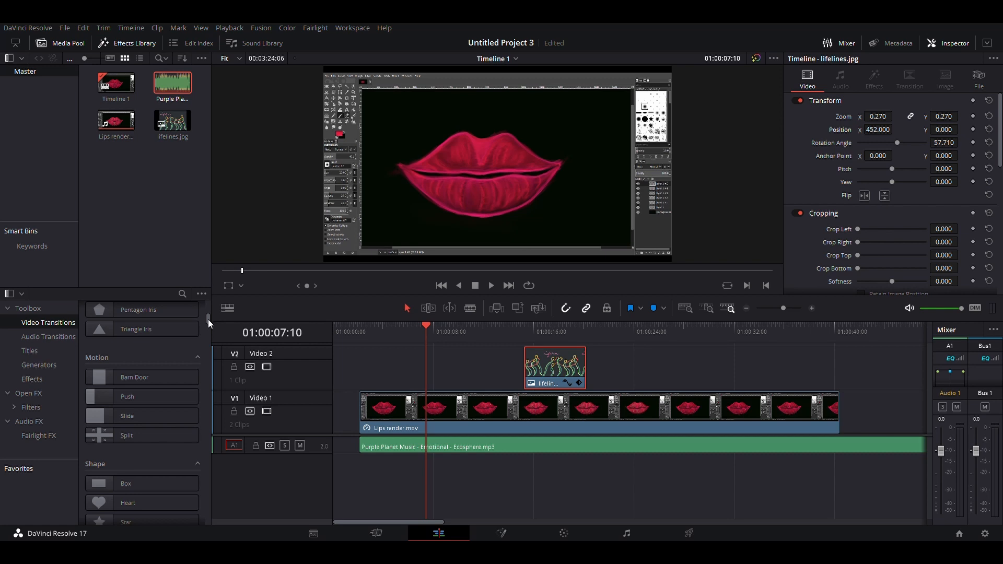
drag(208, 319, 217, 366)
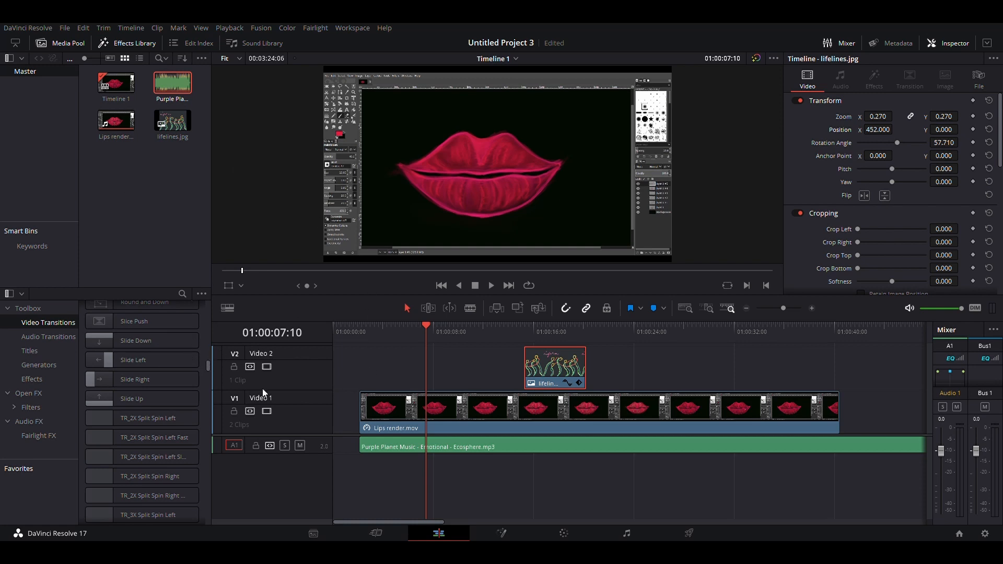
Add a Barn Door transition at the start of Lips render.mov on V1 and lengthen it to 4.2 seconds.
drag(209, 366, 209, 347)
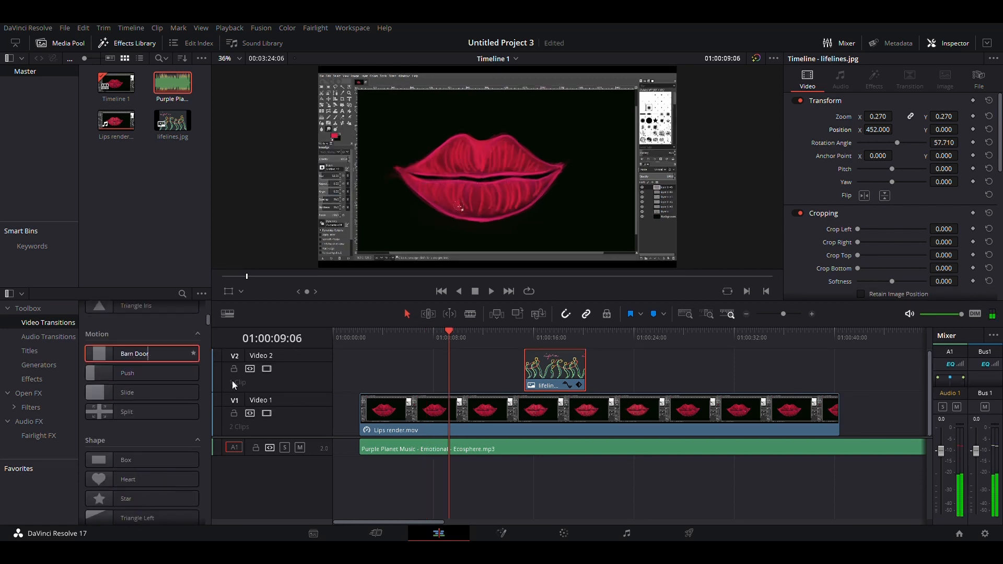
drag(233, 381, 371, 414)
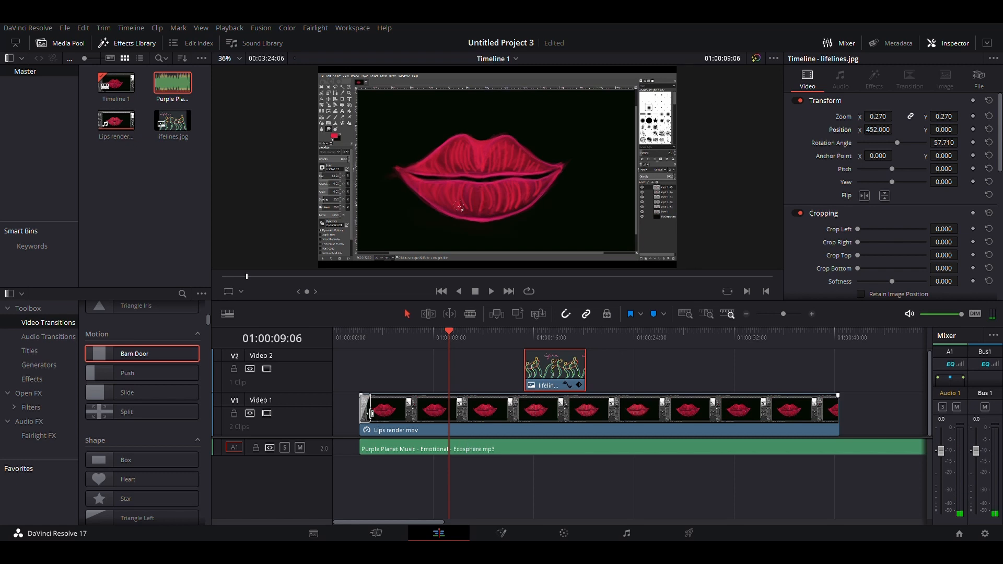
click(370, 411)
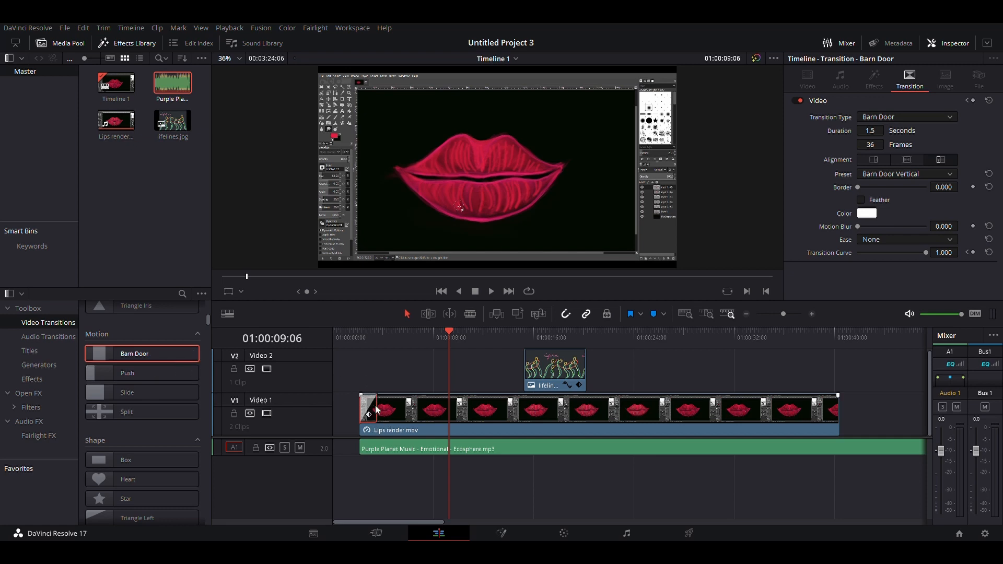
drag(384, 411, 412, 416)
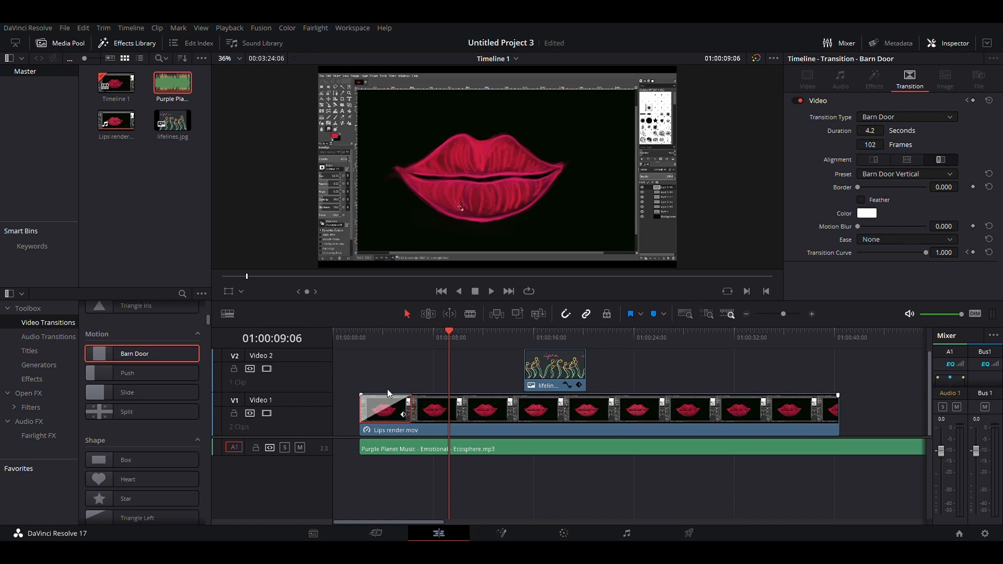
Play the timeline from the start of Lips render.mov to preview the Barn Door transition, then stop playback.
click(359, 337)
click(488, 290)
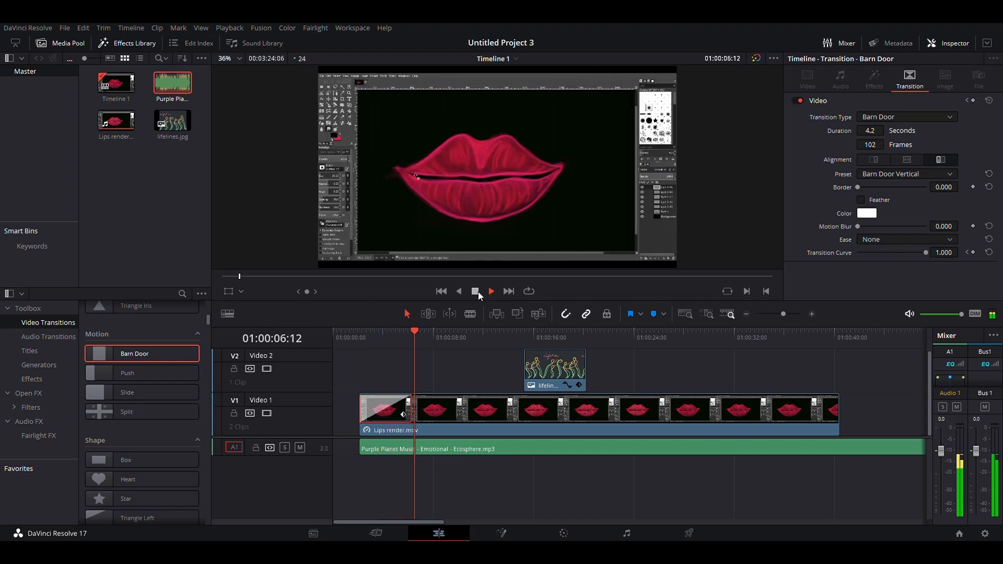
click(476, 291)
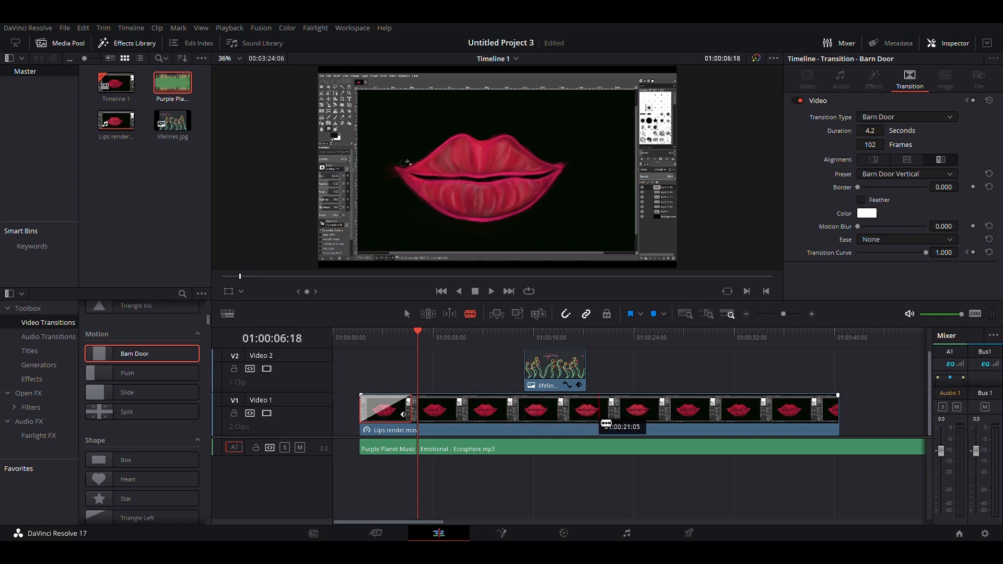
Split Lips render.mov shortly after the end of lifelines.jpg and add a 3.7-second Push transition centred on the cut.
click(612, 423)
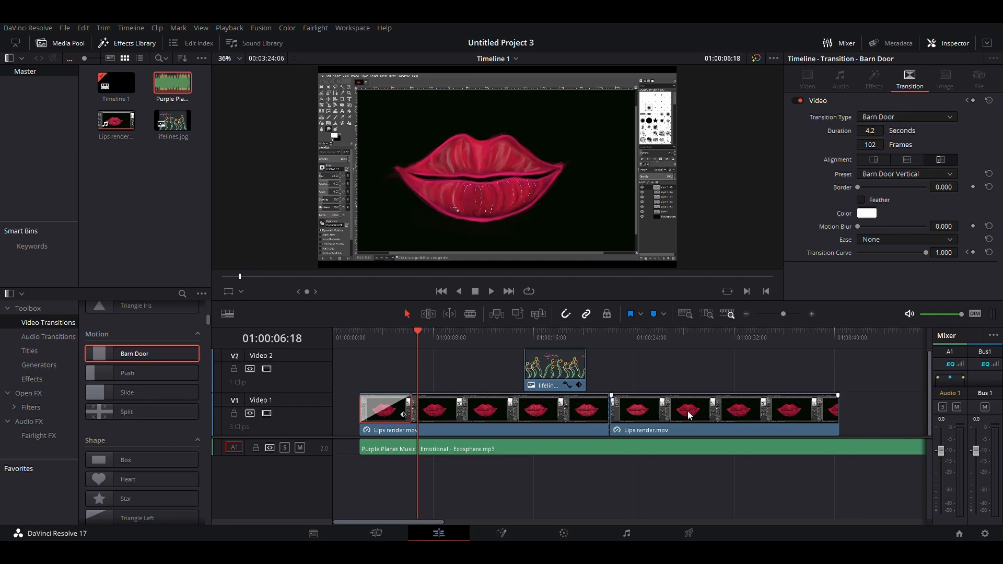
drag(119, 373, 667, 417)
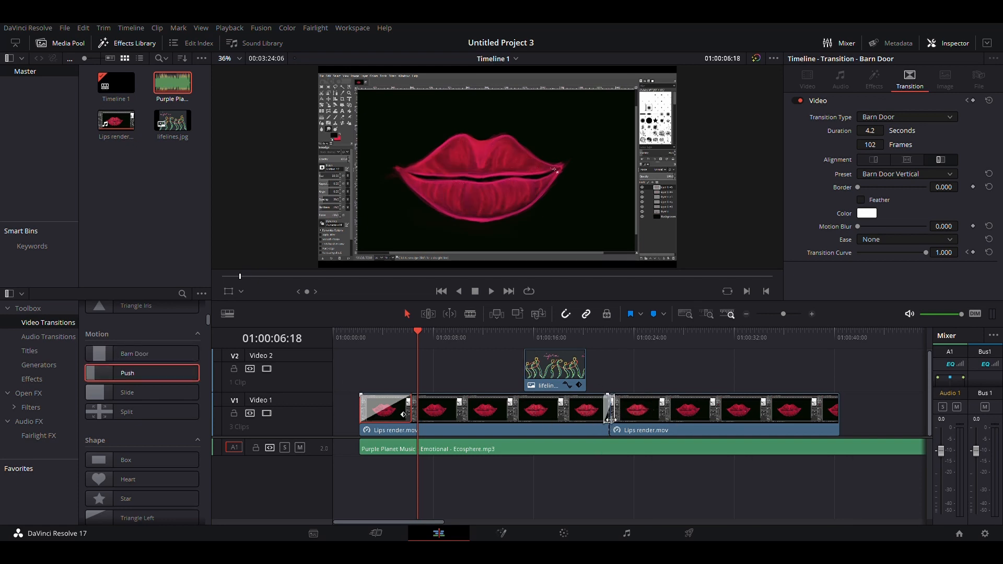
click(610, 418)
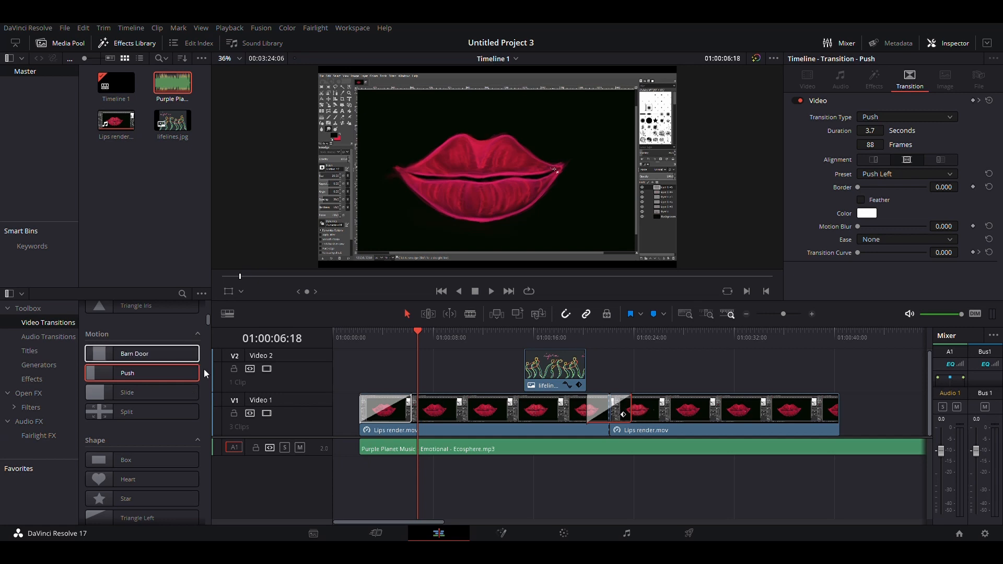
Add a Cross Fade +3 dB at the start of the music clip on A1 and lengthen it to 4.6 seconds.
drag(207, 317, 210, 315)
click(46, 337)
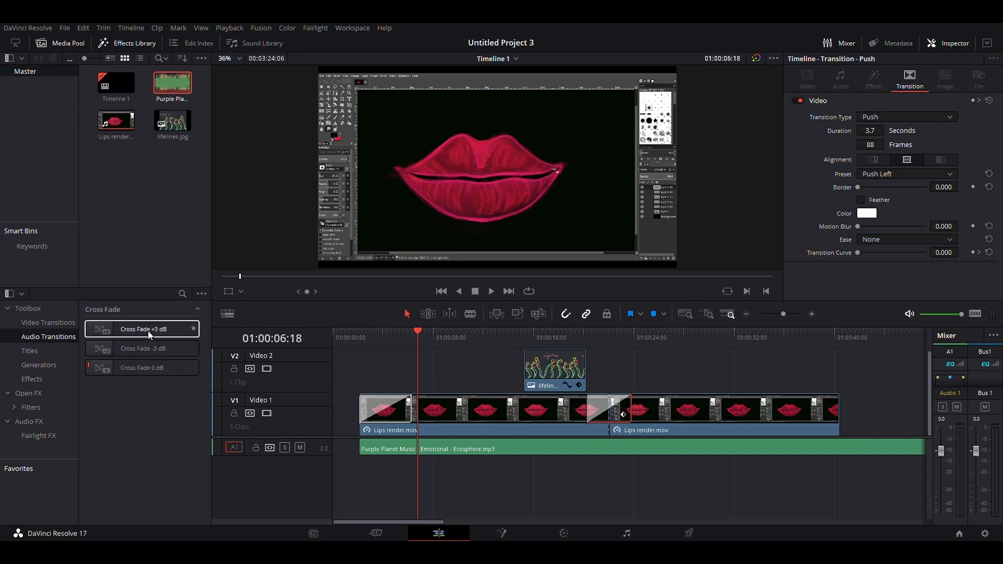
drag(127, 333, 377, 448)
drag(373, 448, 423, 453)
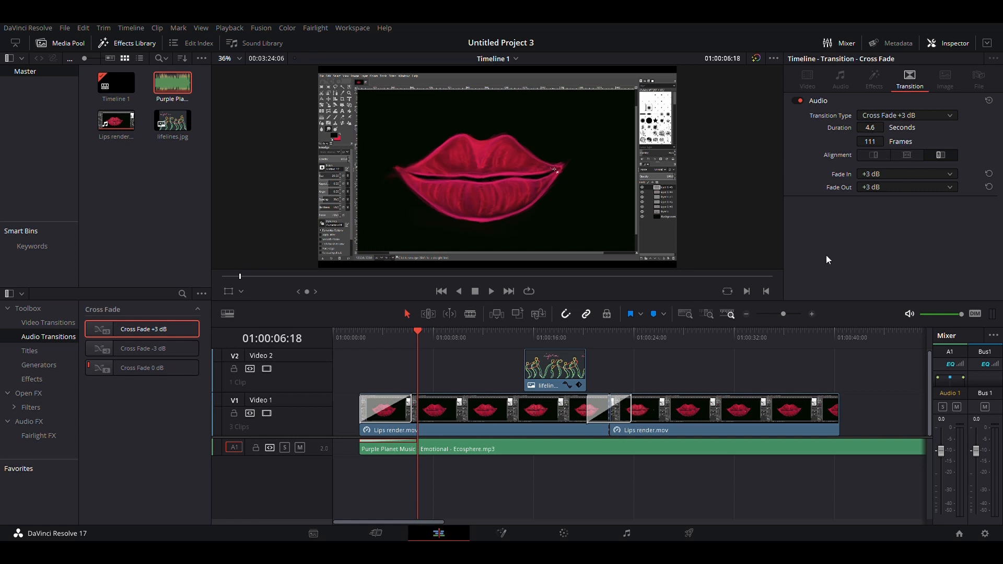
Place a Flip Over Lower Third title on V2 just after the Push transition, move the playhead to 01:00:26:02 and select the title.
click(31, 351)
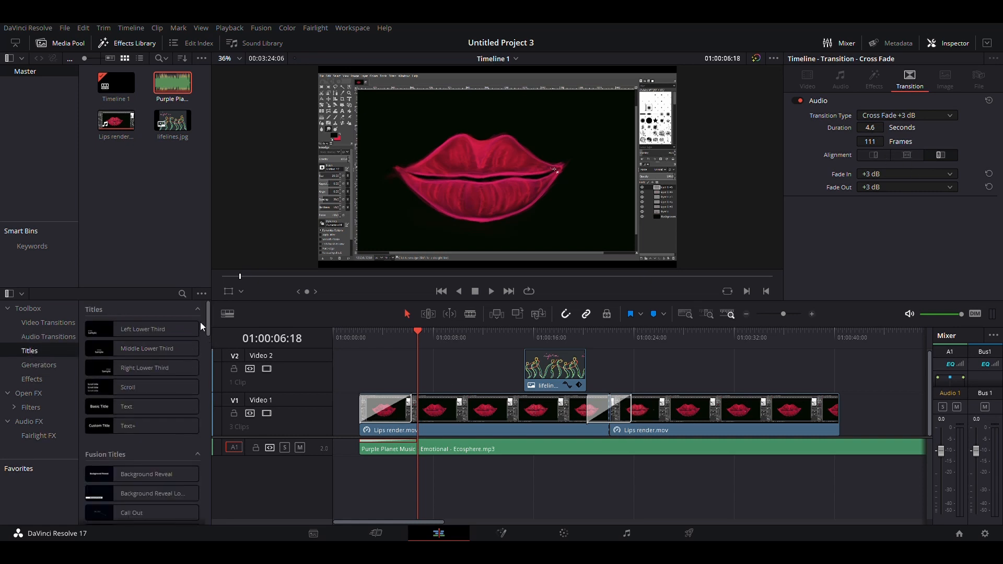
drag(208, 324, 215, 406)
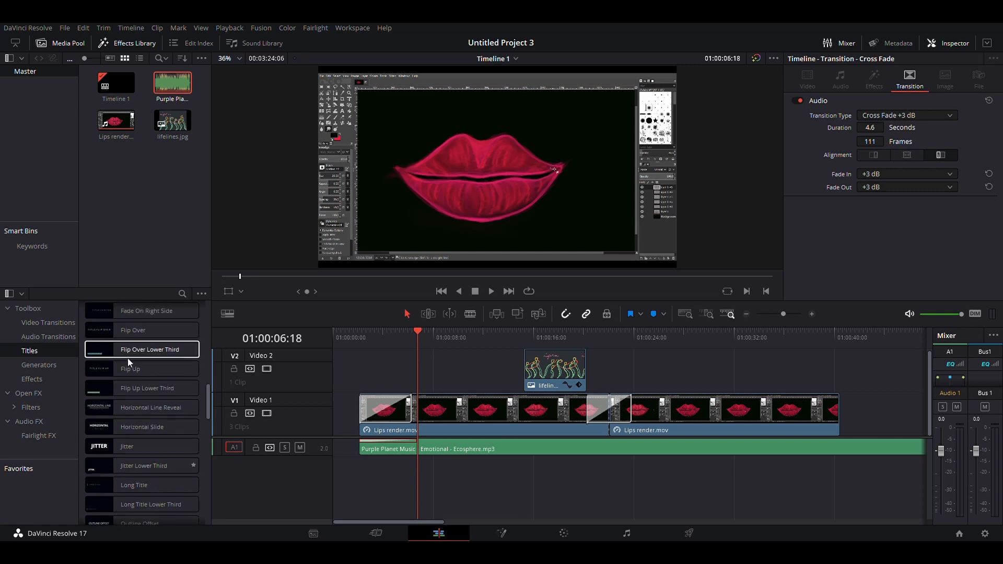
drag(129, 353, 676, 390)
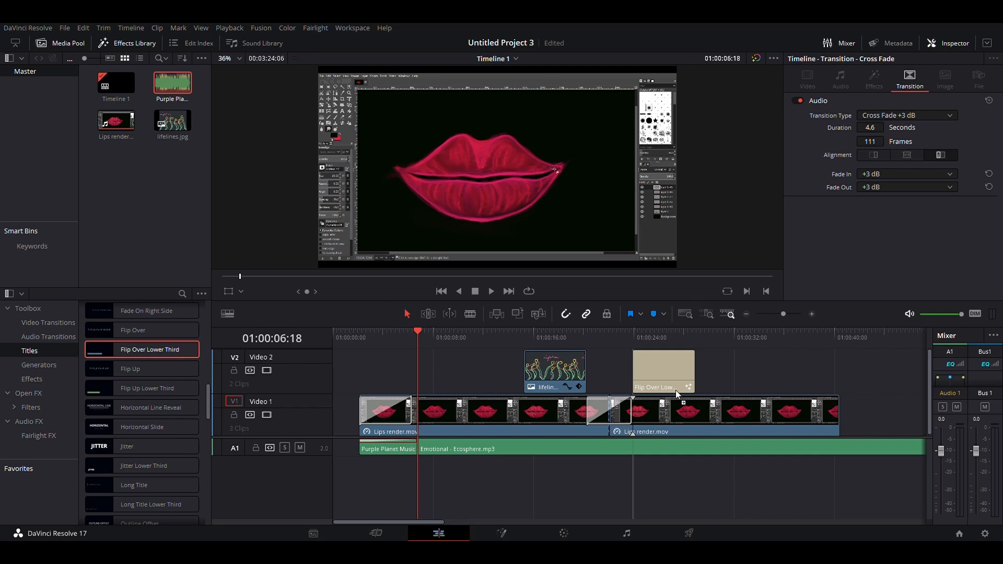
click(660, 340)
click(672, 364)
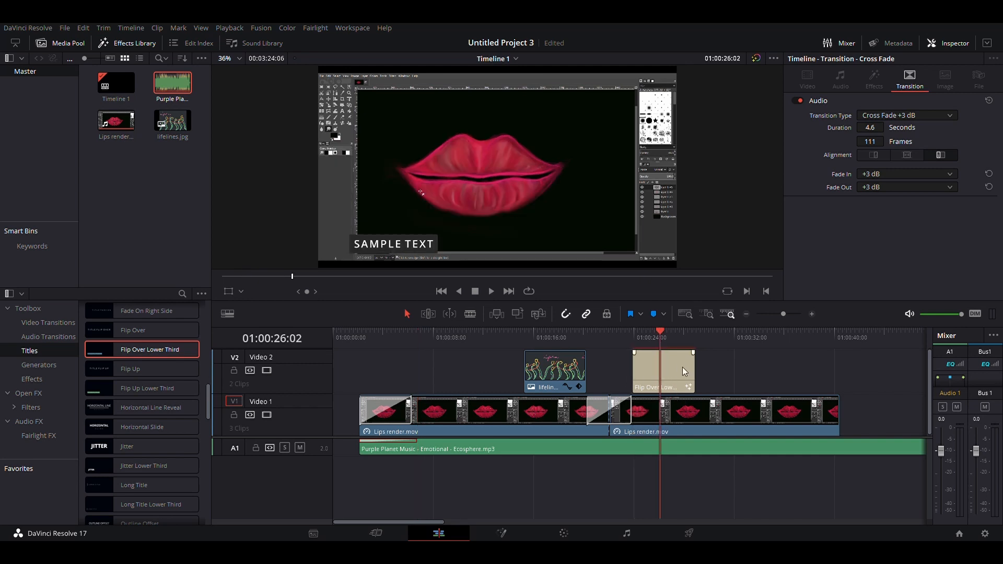
click(682, 366)
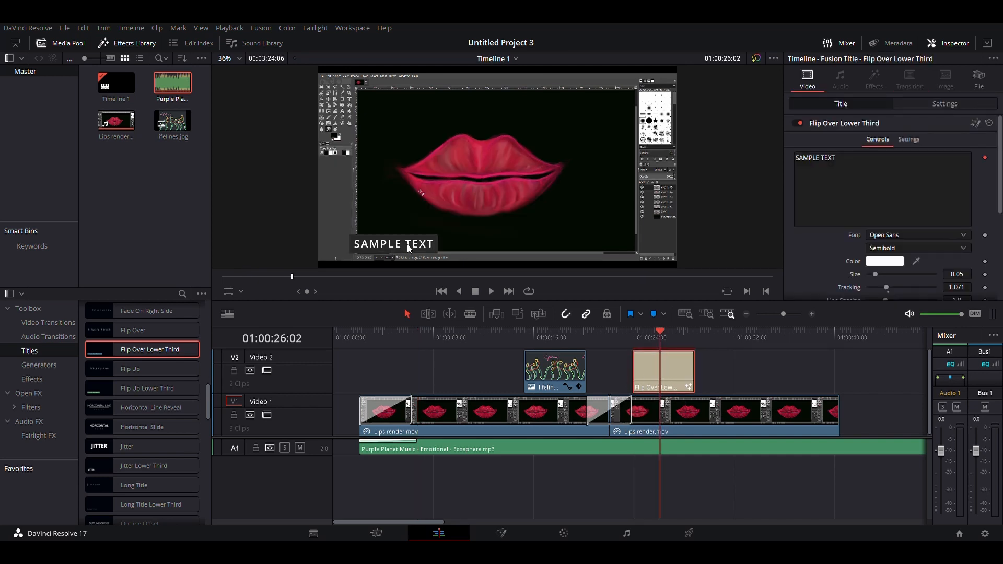
Replace the text of the Flip Over Lower Third title with "LIP".
click(840, 164)
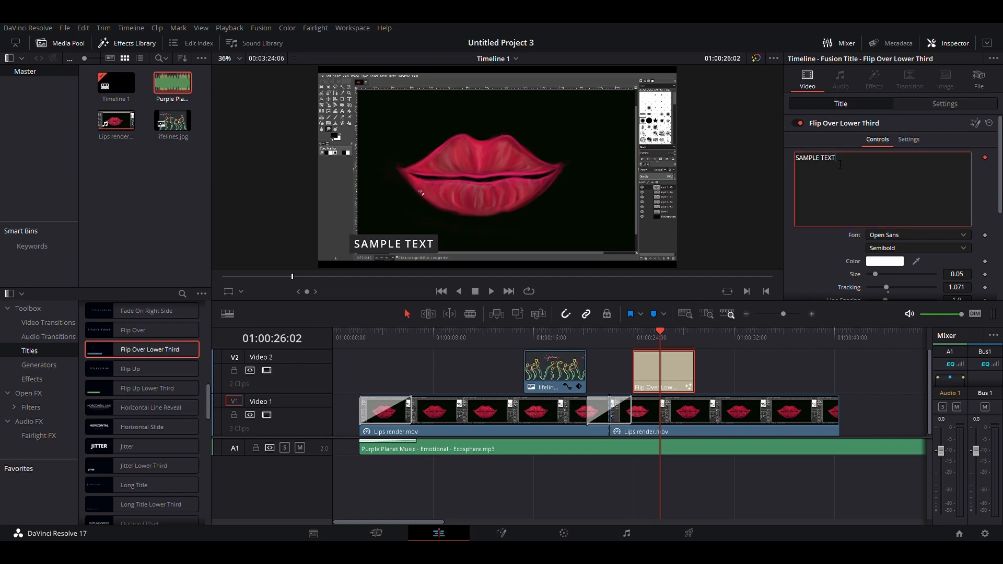
click(808, 265)
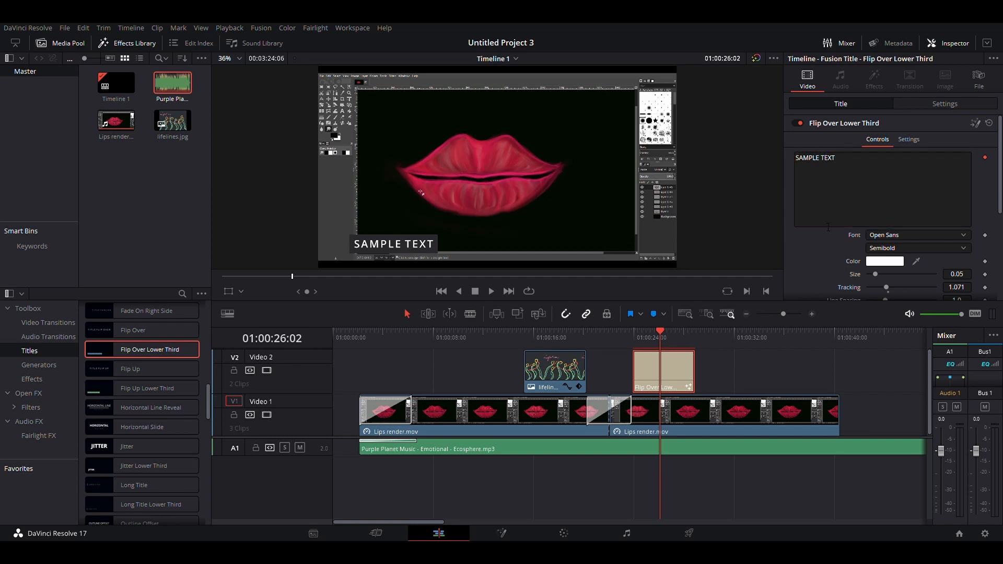
double_click(829, 171)
key(ctrl+a)
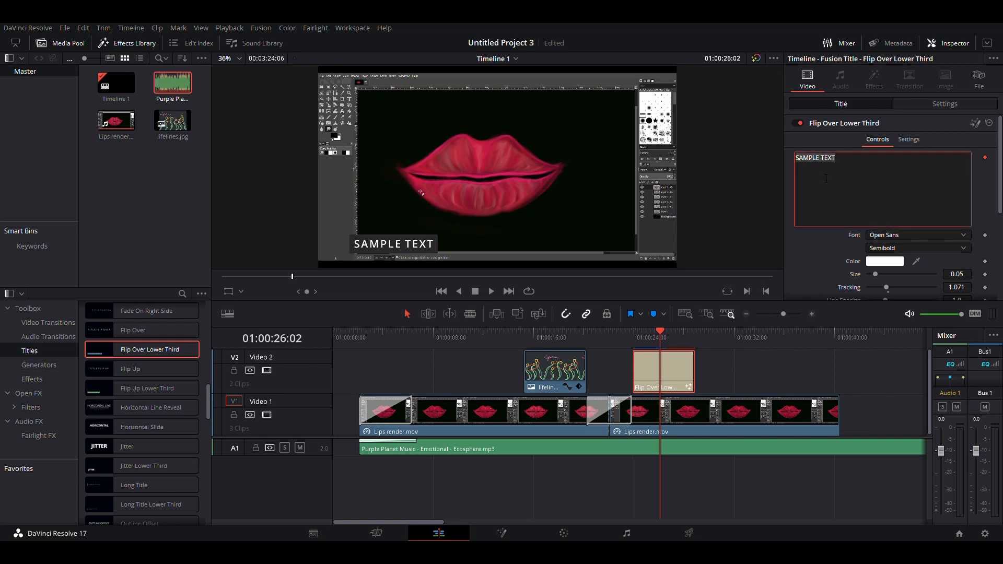
text(LIP)
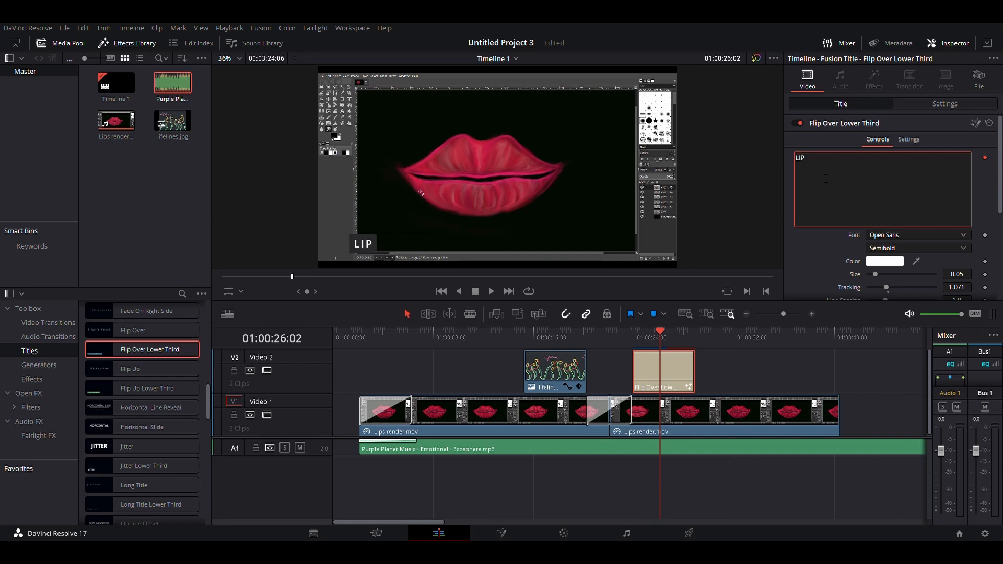
Complete the Flip Over Lower Third title text as "LIPS" and look through its font, colour, size and spacing controls.
text(S)
scroll(839, 242, down, 1)
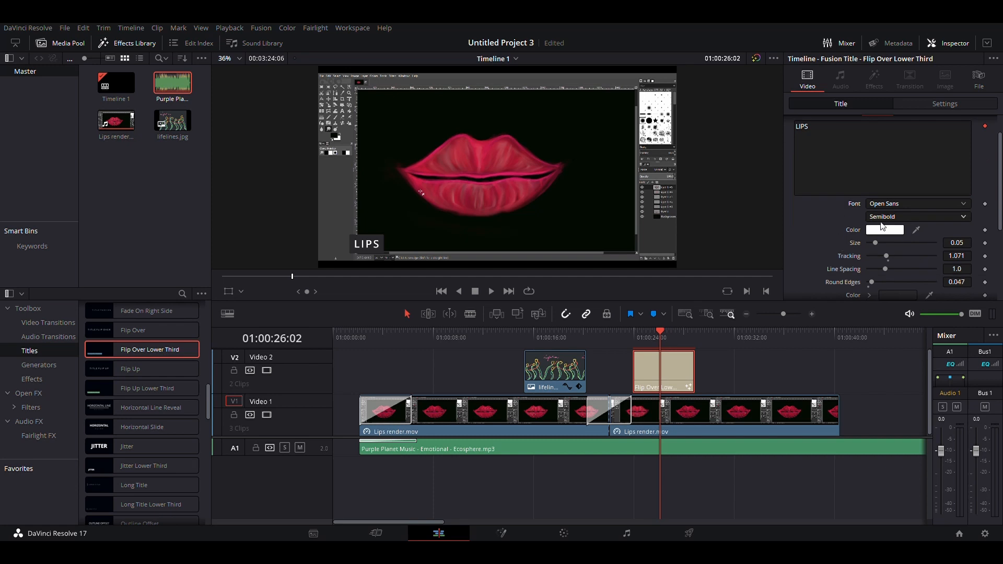
scroll(890, 227, down, 1)
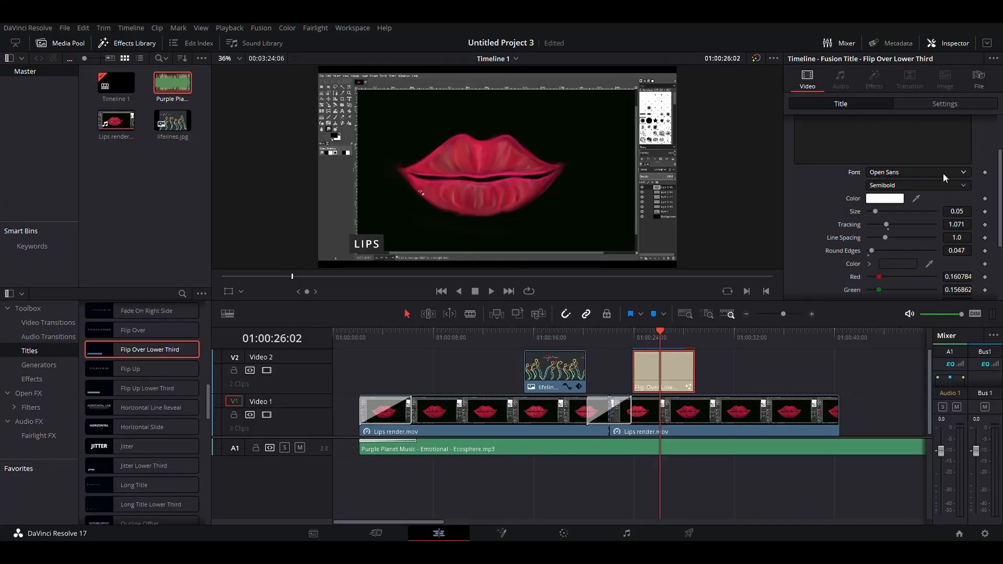
scroll(905, 231, up, 3)
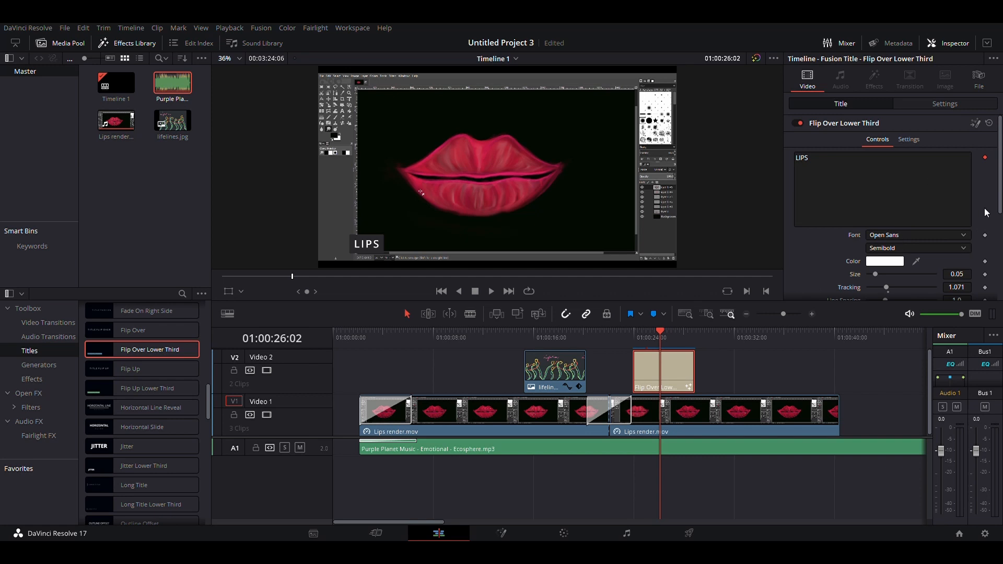
scroll(986, 261, down, 2)
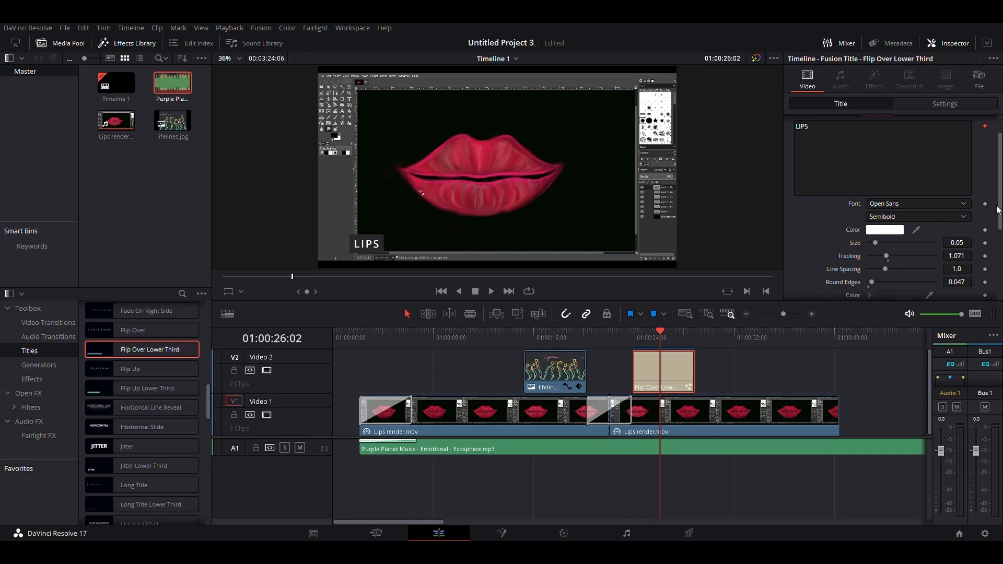
scroll(997, 210, up, 2)
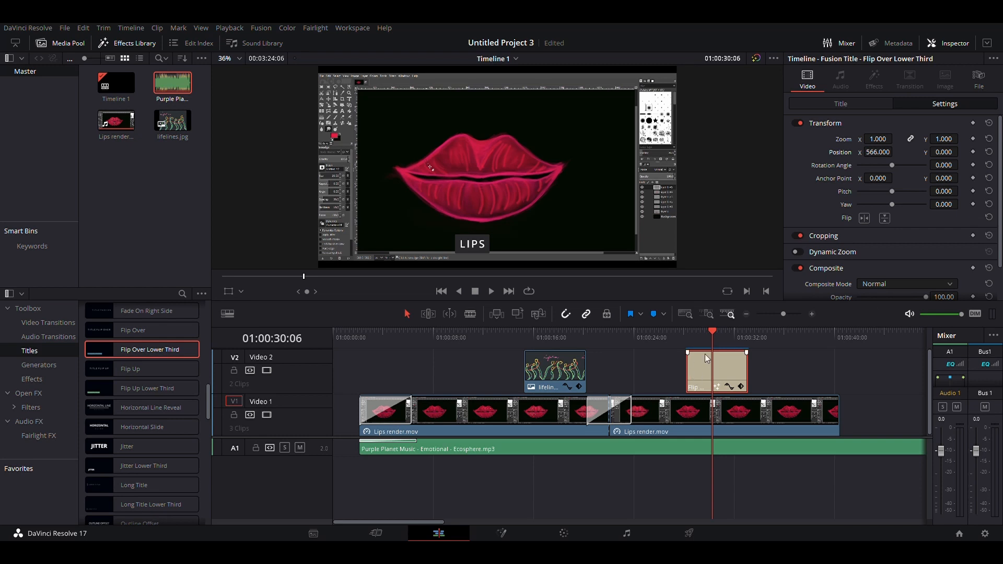
Keyframe the title's Position X from 566 at 01:00:28:04 to 769 at 01:00:31:21 and play back the movement.
click(691, 337)
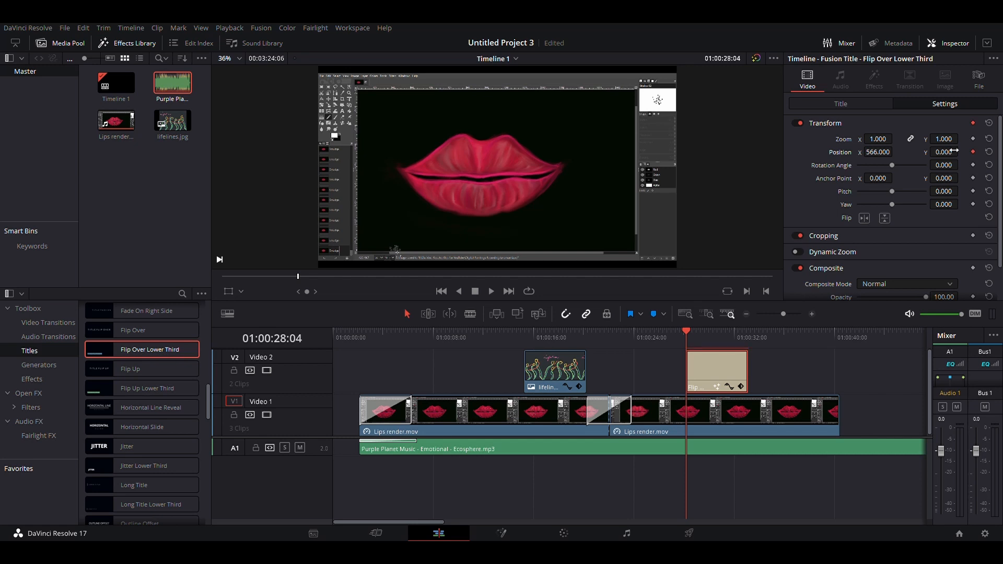
drag(686, 334, 734, 338)
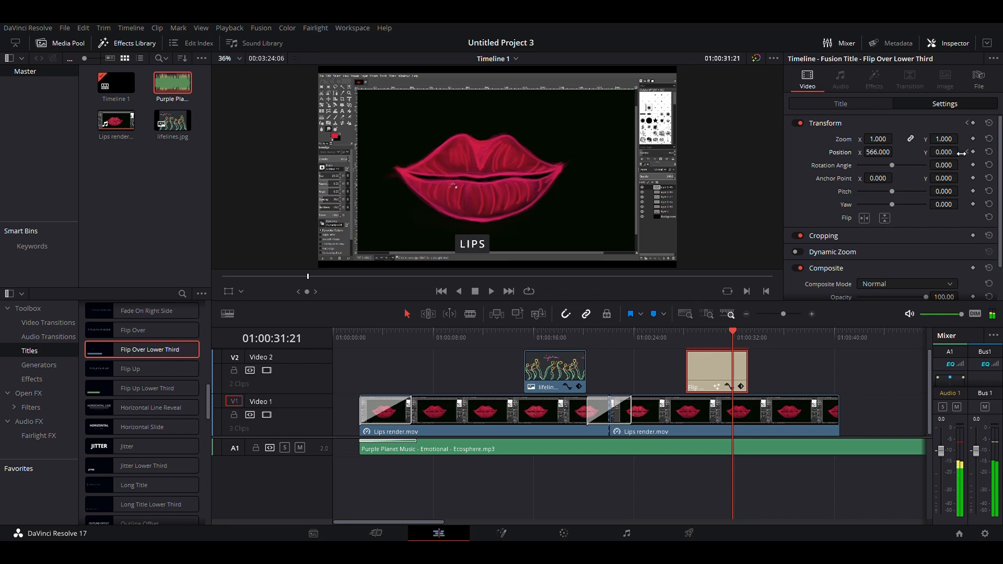
drag(878, 152, 964, 153)
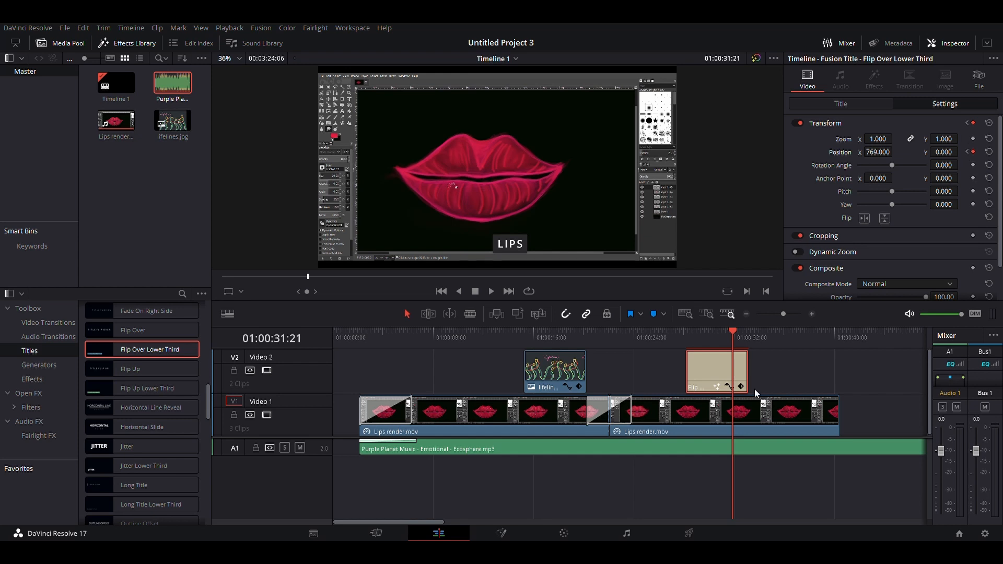
click(684, 342)
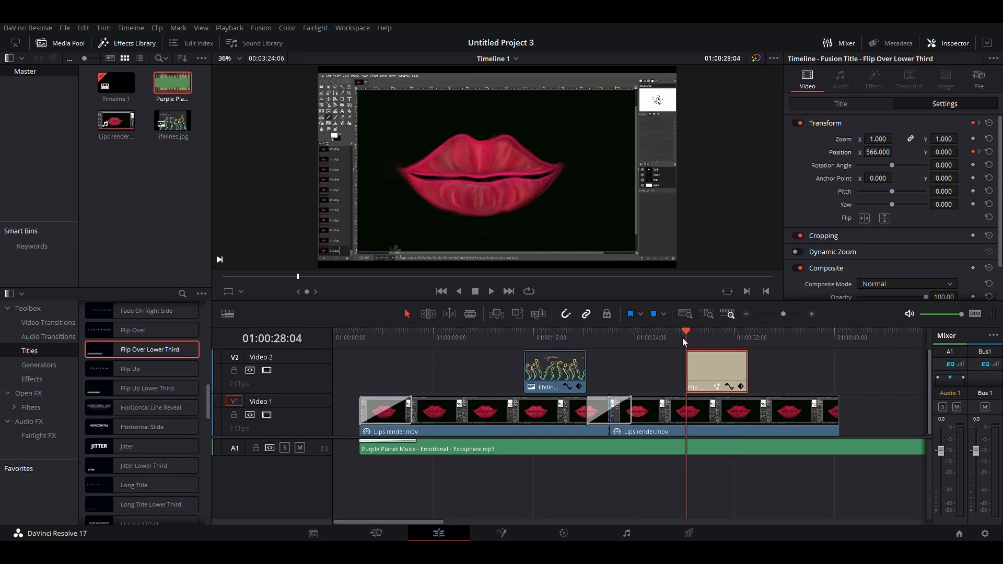
click(492, 291)
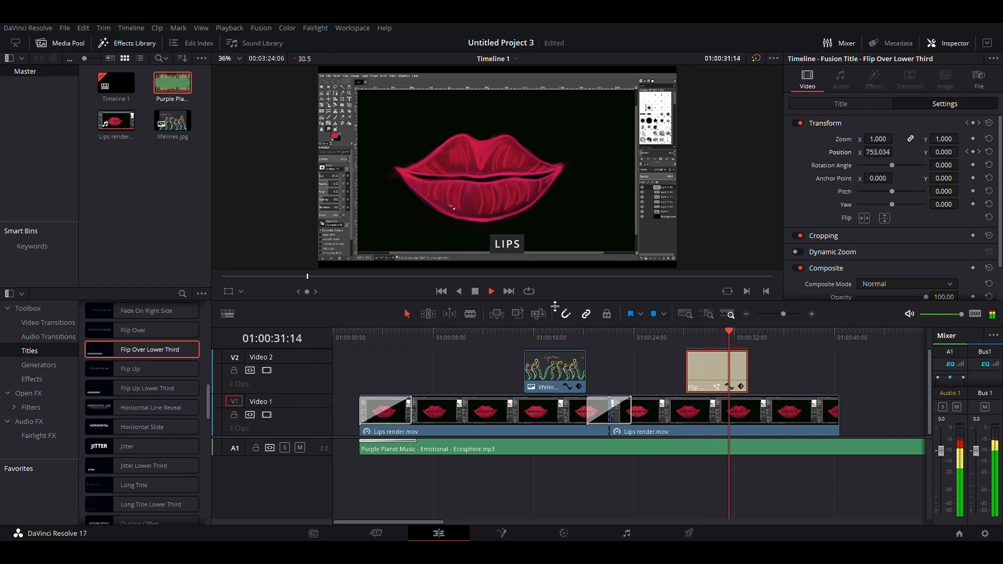
click(478, 293)
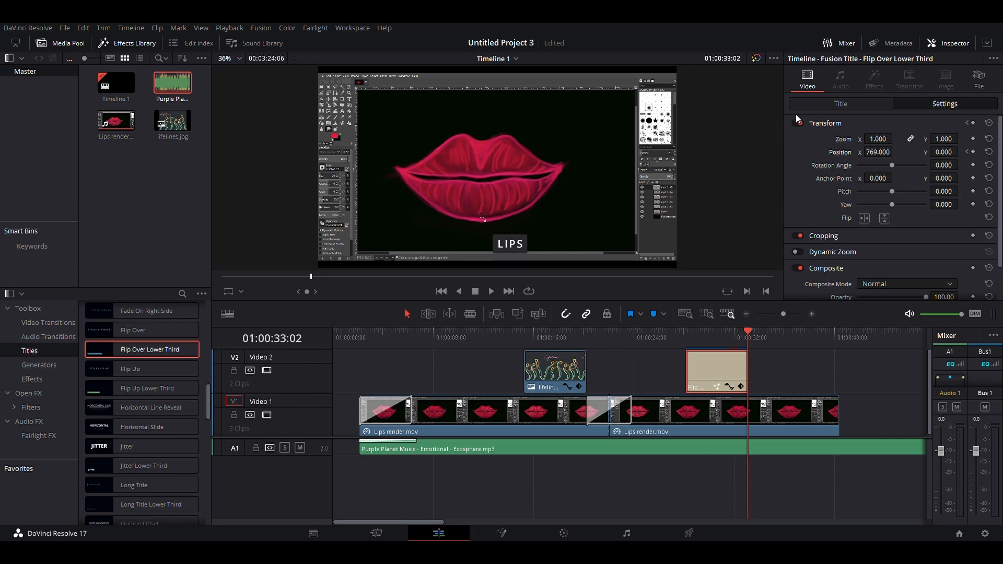
Select the music clip on A1 and look through the available Fairlight FX audio effects.
scroll(835, 183, down, 3)
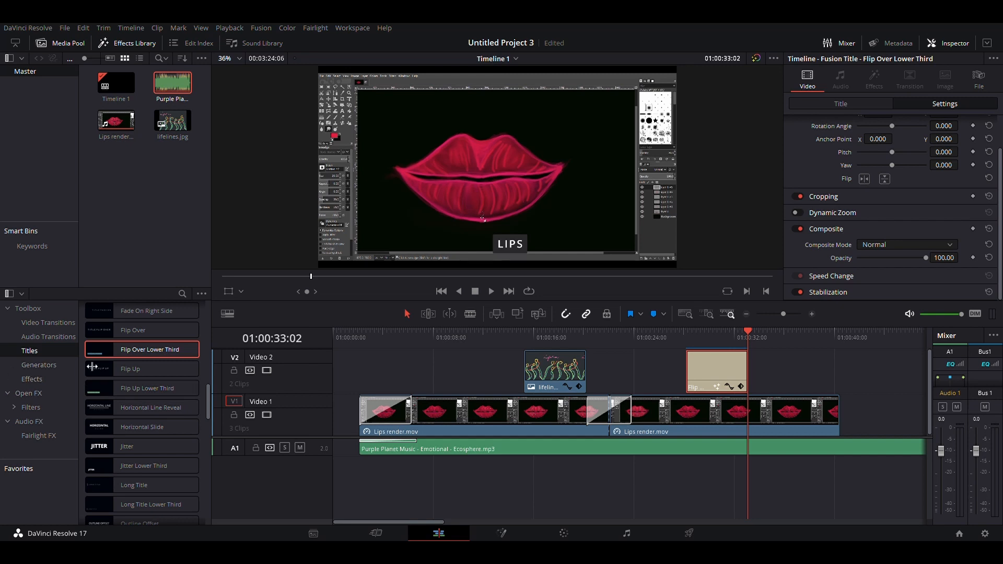
click(36, 421)
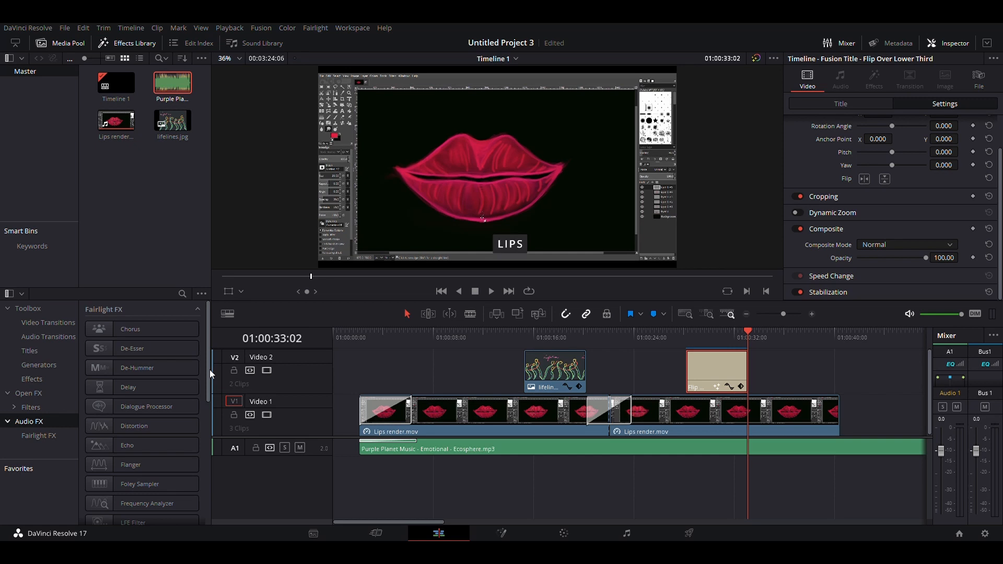
click(518, 449)
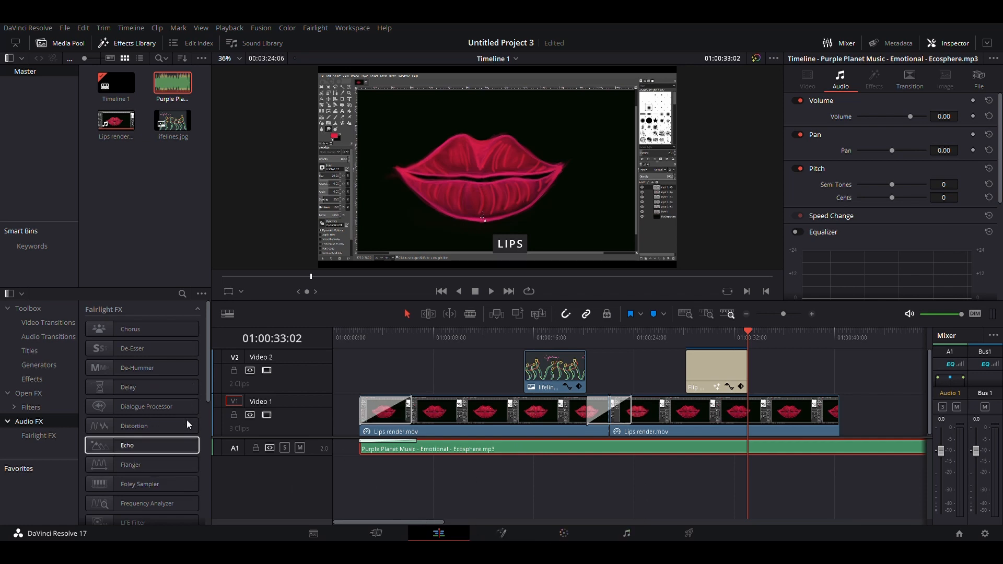
drag(209, 375, 204, 455)
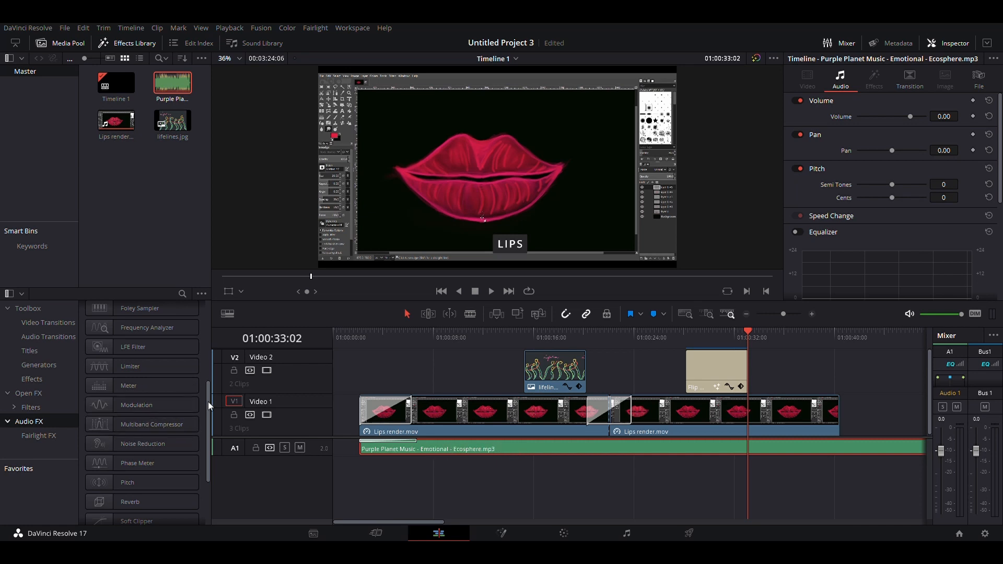
drag(208, 401, 217, 347)
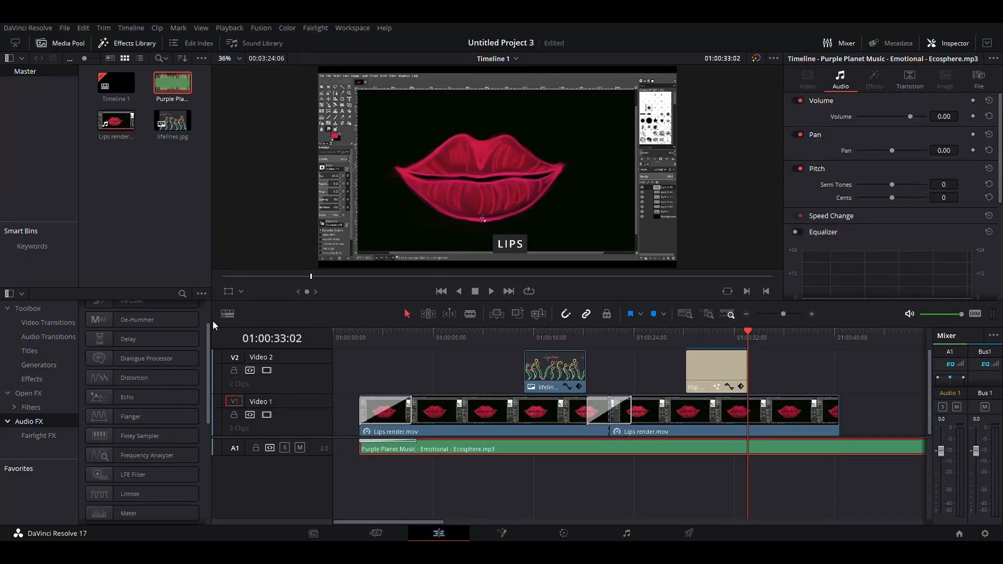
scroll(157, 321, up, 2)
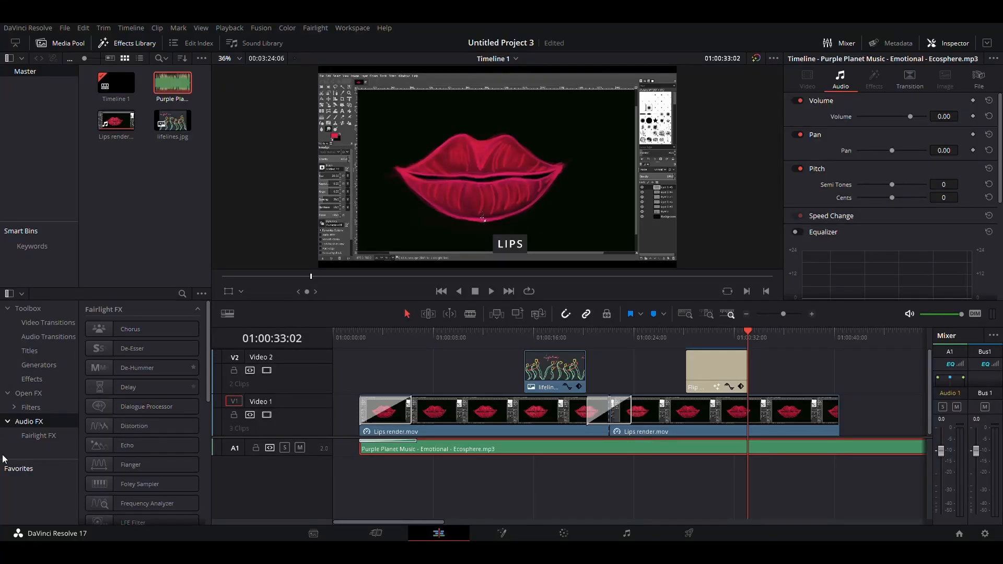
Apply the Box Blur filter to the first Lips render.mov clip on V1 and play it back from 01:00:02:22.
click(25, 410)
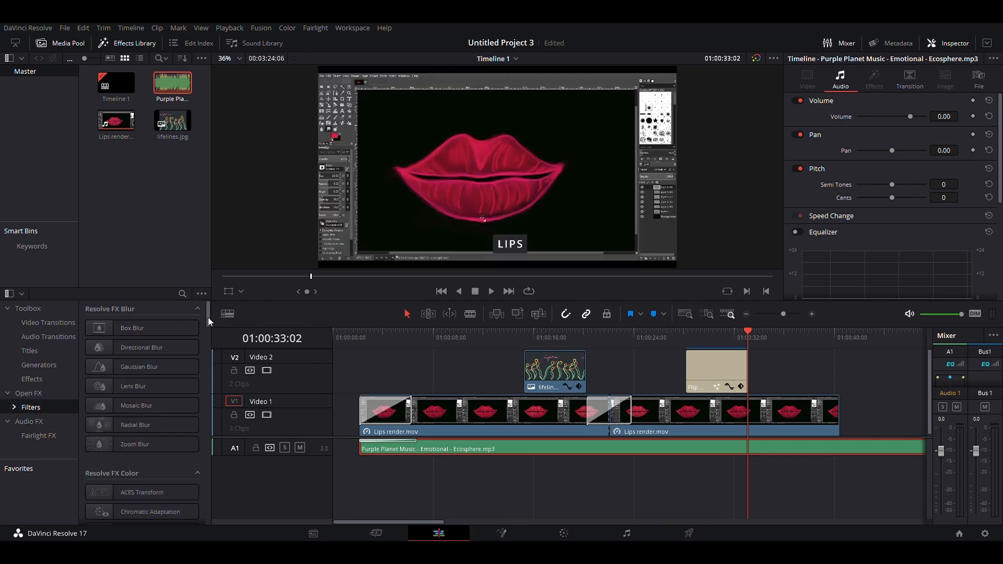
click(120, 324)
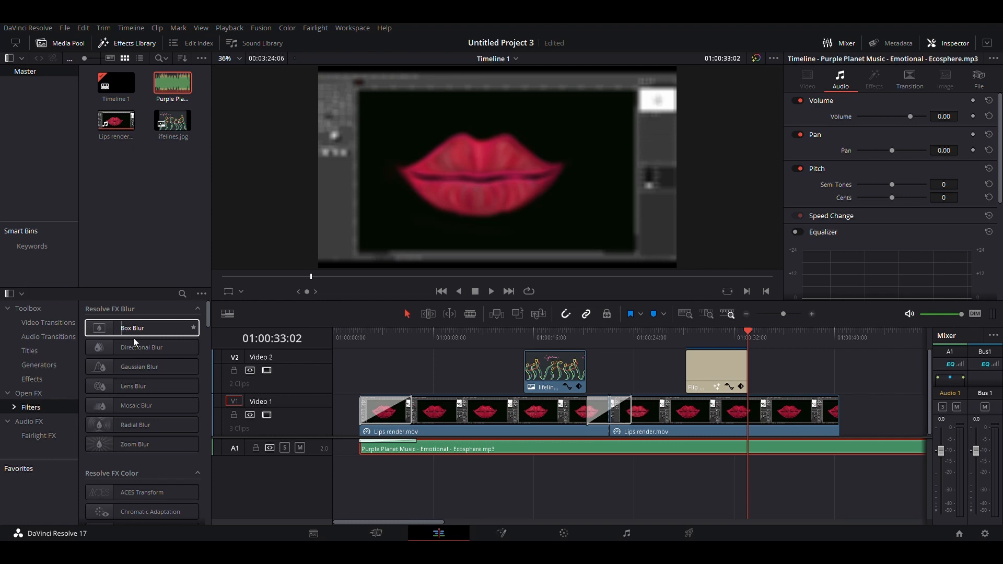
click(136, 328)
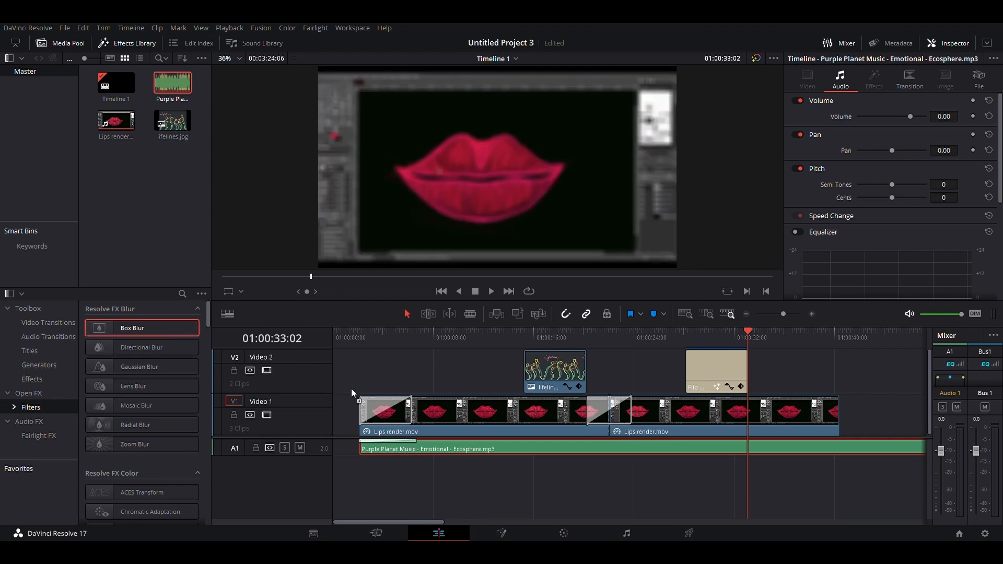
drag(351, 388, 498, 434)
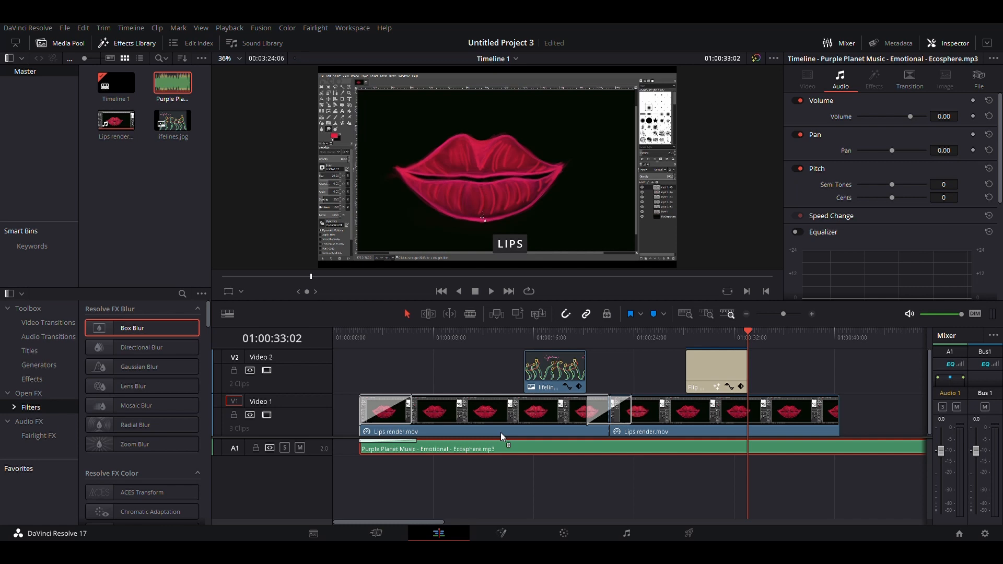
drag(501, 433, 501, 432)
click(369, 333)
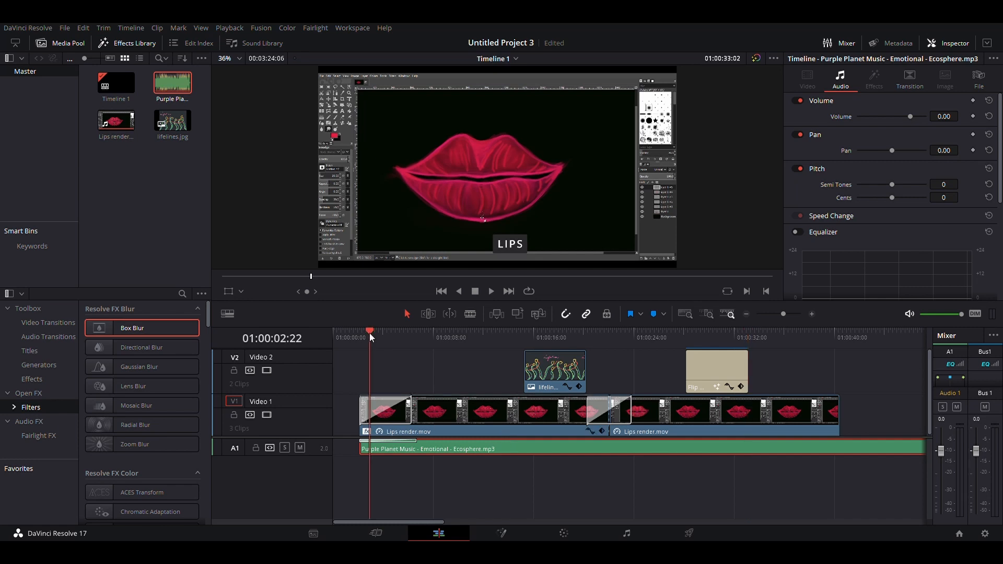
click(492, 292)
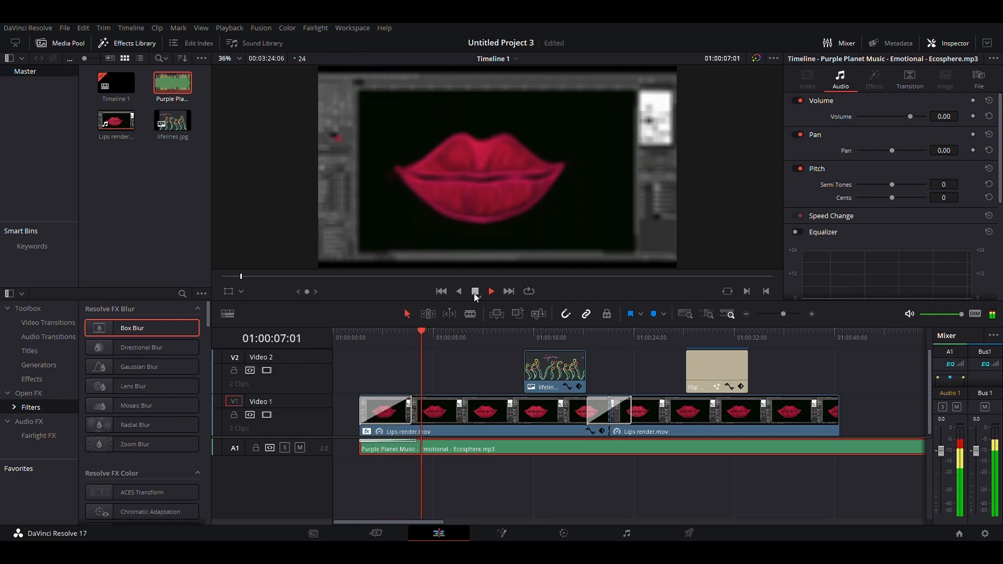
click(475, 292)
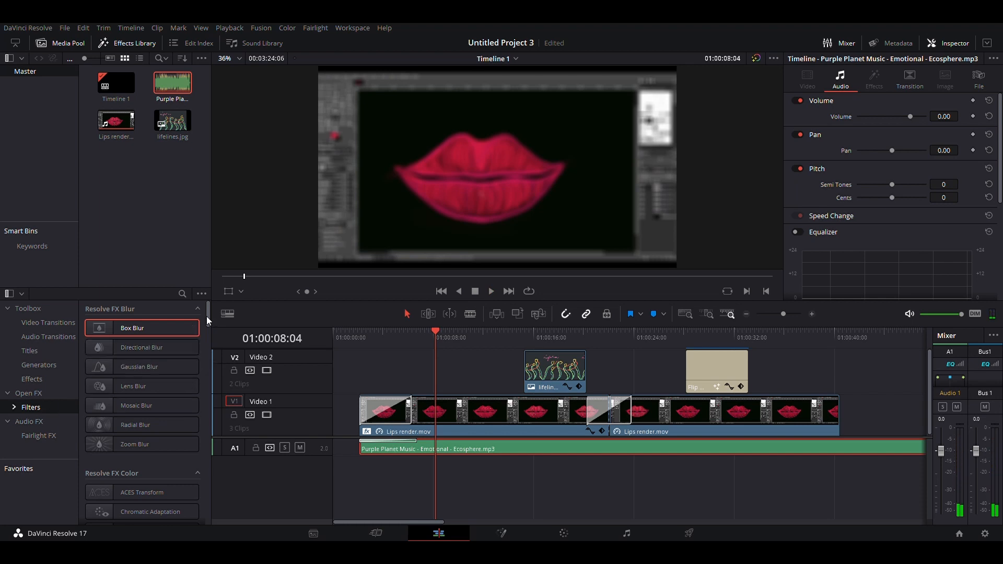
Place a Four Color Gradient generator on V2 directly after the title, preview it at 01:00:34:13 and select it.
mouse_move(208, 317)
mouse_down()
mouse_move(212, 337)
mouse_move(214, 315)
mouse_up()
click(39, 365)
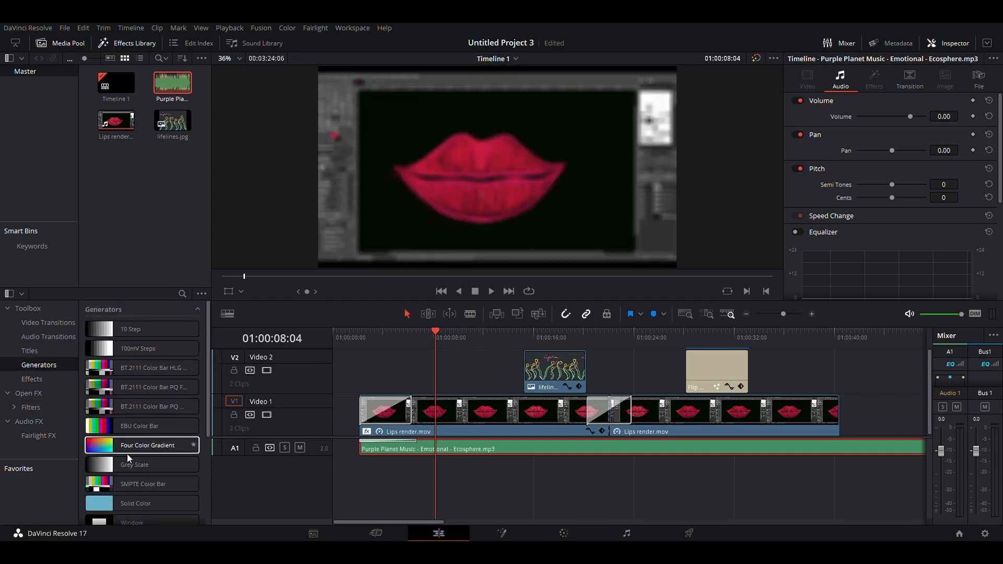
drag(127, 454, 811, 387)
click(773, 337)
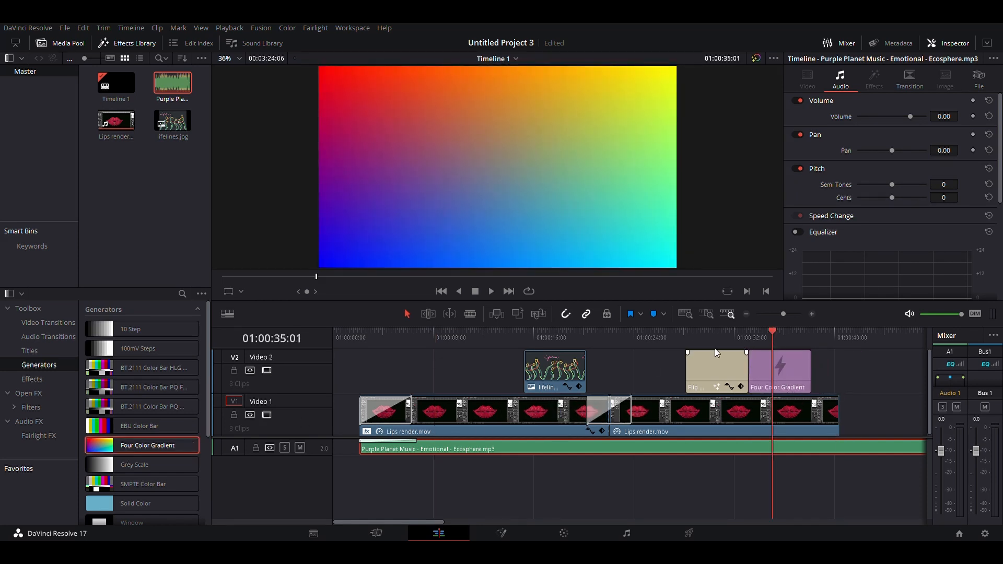
click(864, 344)
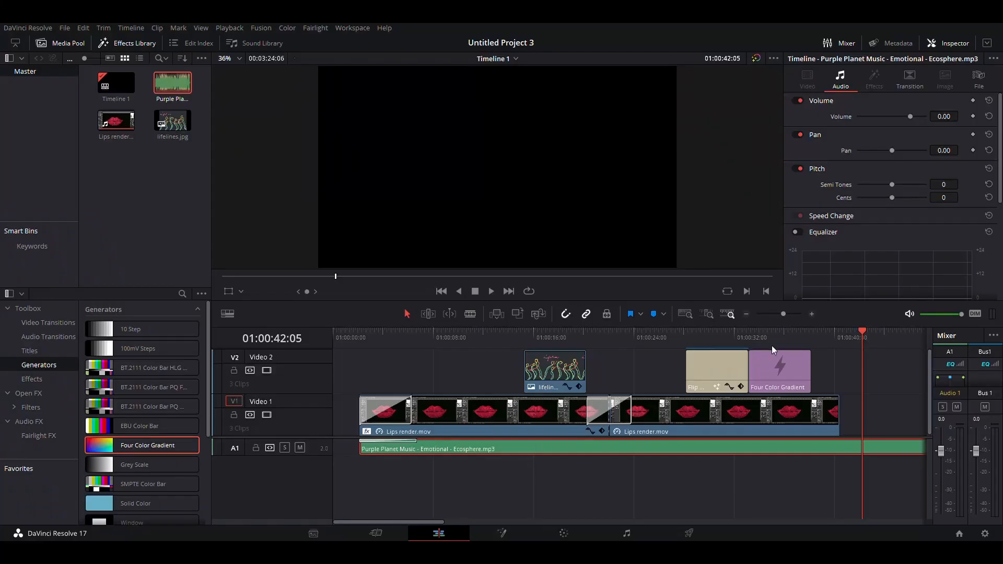
click(766, 335)
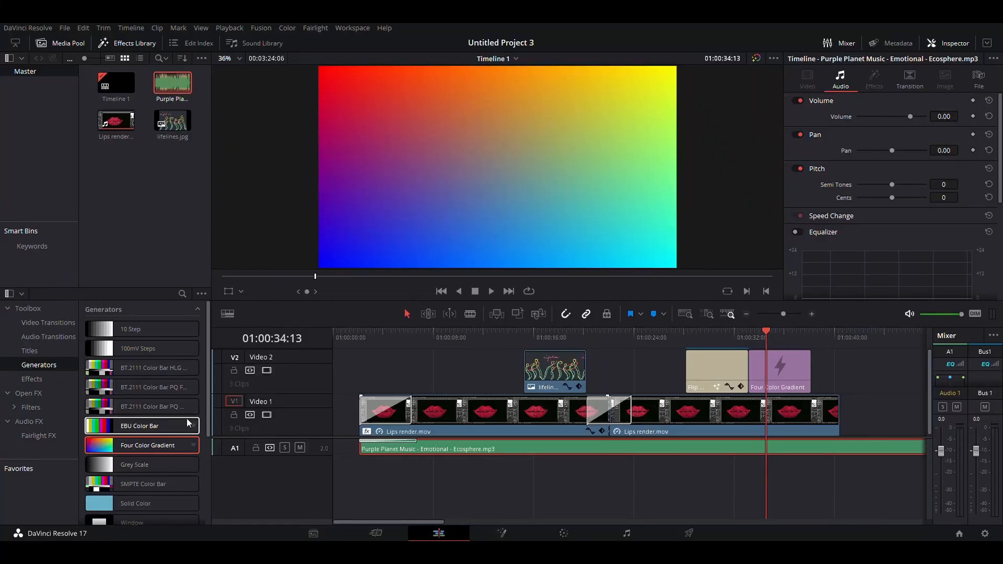
drag(209, 390, 206, 363)
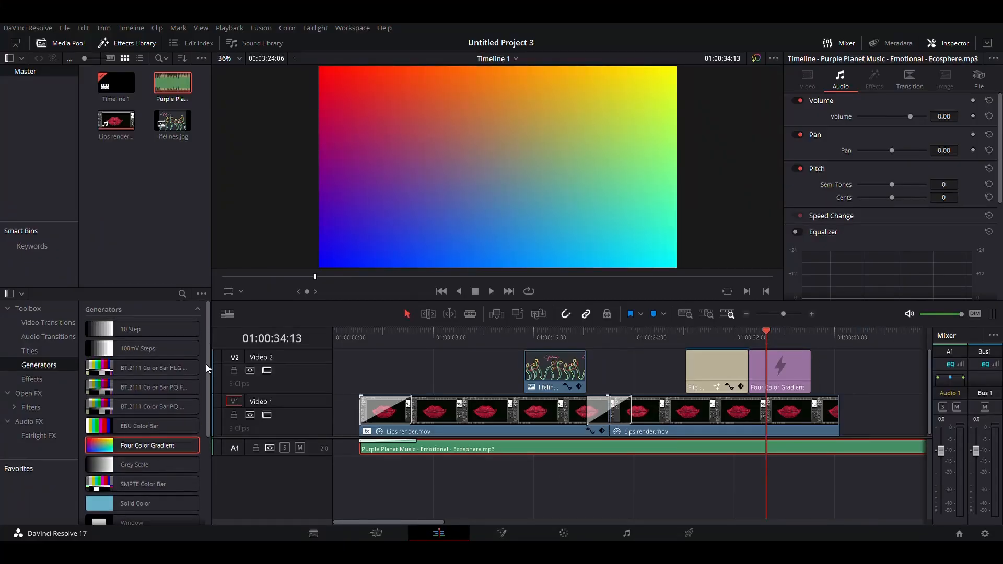
click(778, 372)
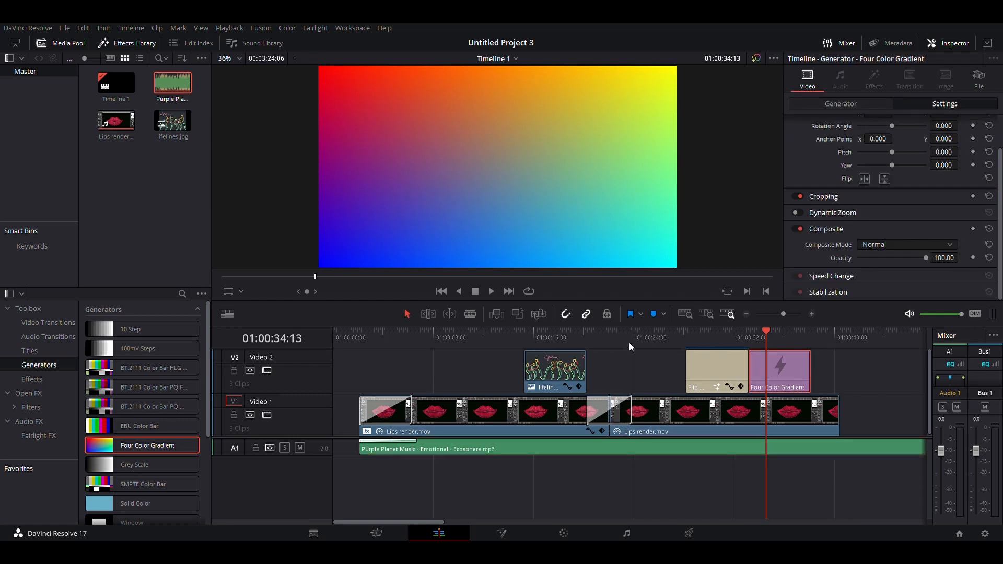
Move the playhead to 01:00:26:05 and split the music clip on A1 where the last V1 video clip ends.
drag(630, 343, 661, 337)
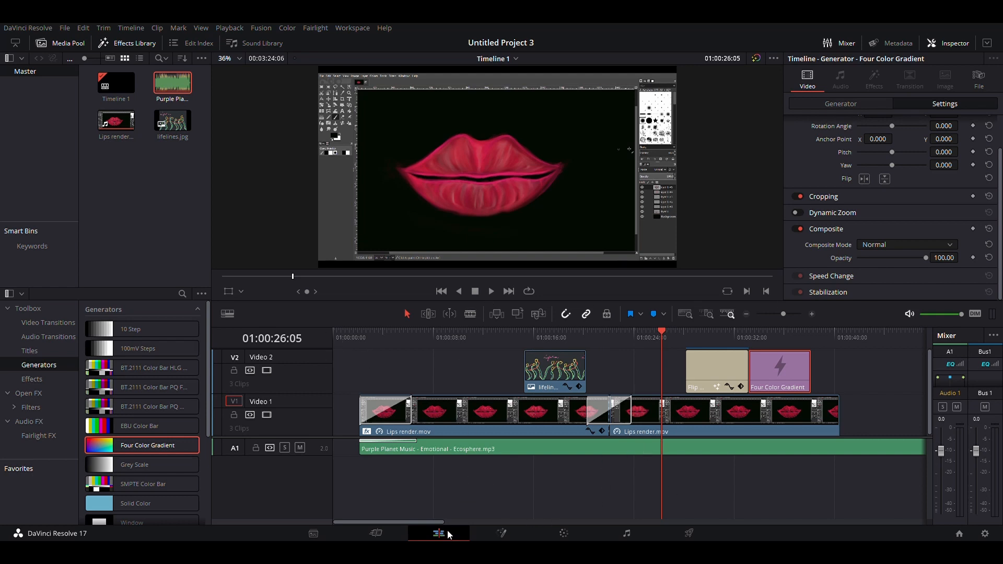
mouse_move(439, 523)
mouse_down()
mouse_move(449, 522)
mouse_move(426, 522)
mouse_up()
drag(433, 522, 410, 522)
mouse_move(409, 522)
mouse_down()
mouse_move(614, 520)
mouse_move(416, 526)
mouse_up()
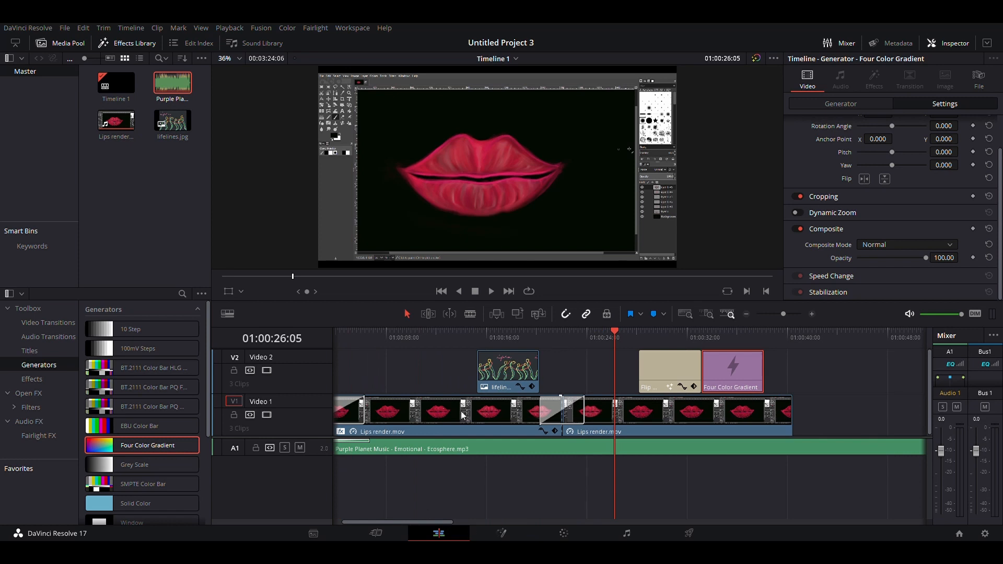
click(470, 314)
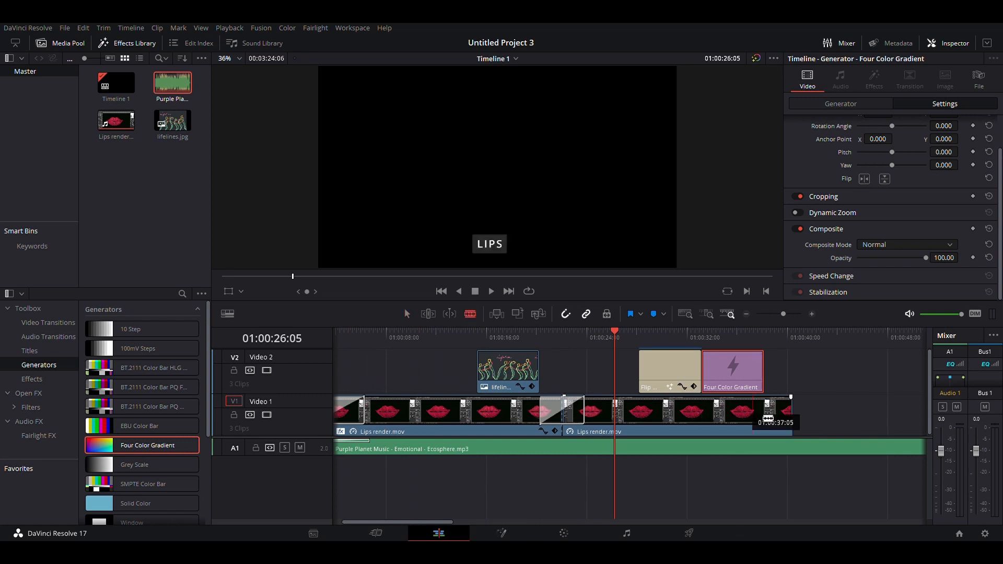
click(800, 451)
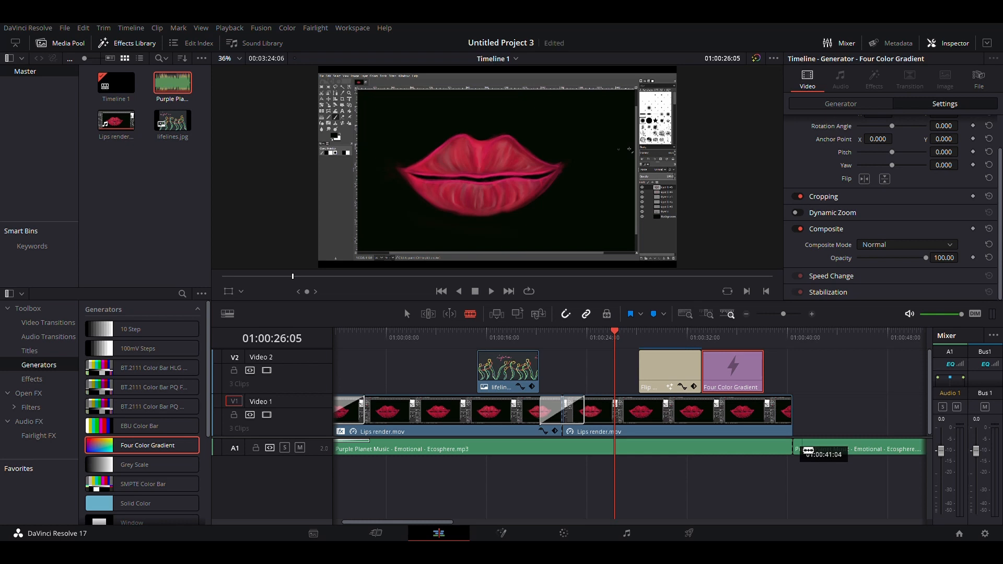
key(a)
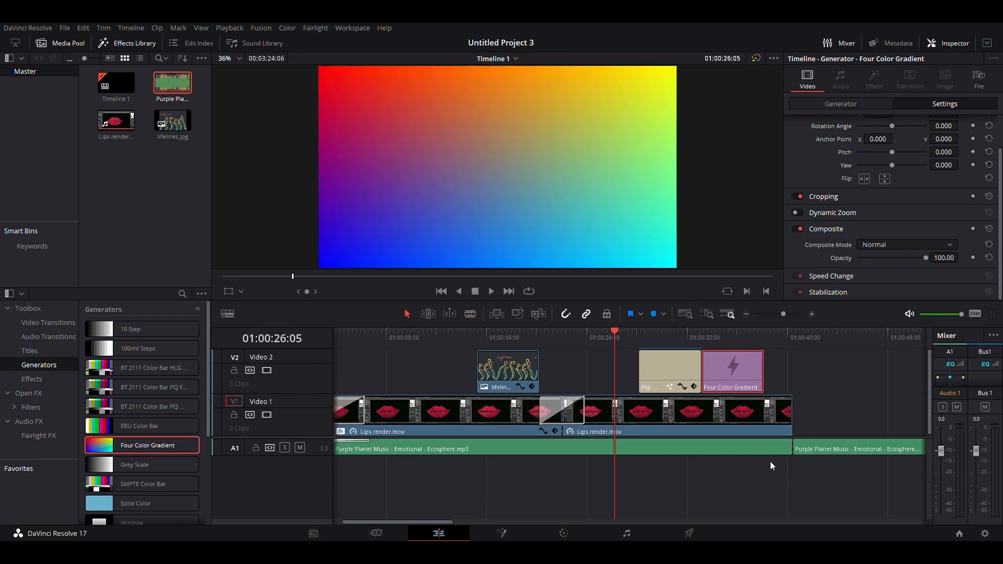
Delete the leftover piece of the music clip on A1 after the split and check the trimmed timeline from start to end.
click(886, 445)
key(Delete)
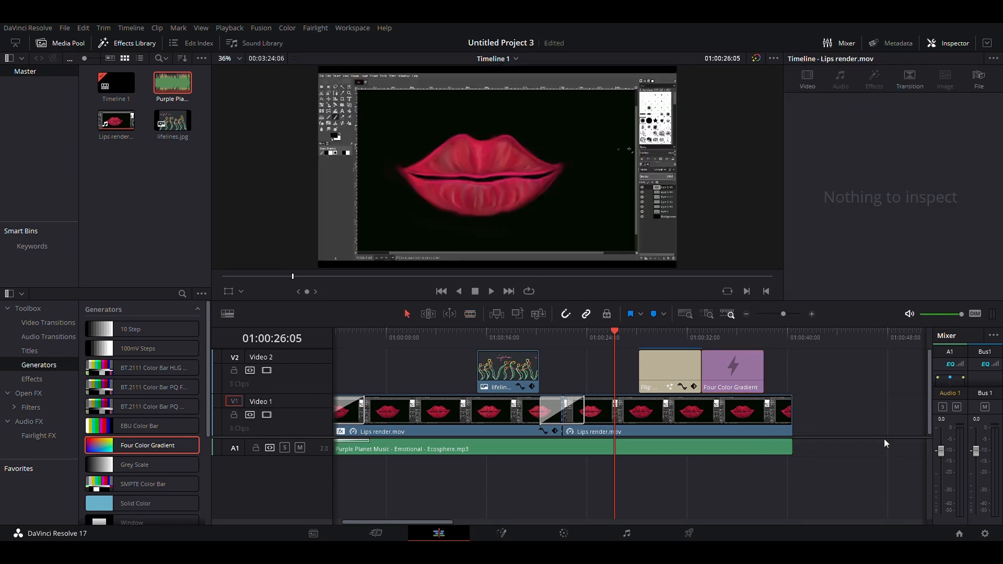
drag(424, 525, 461, 524)
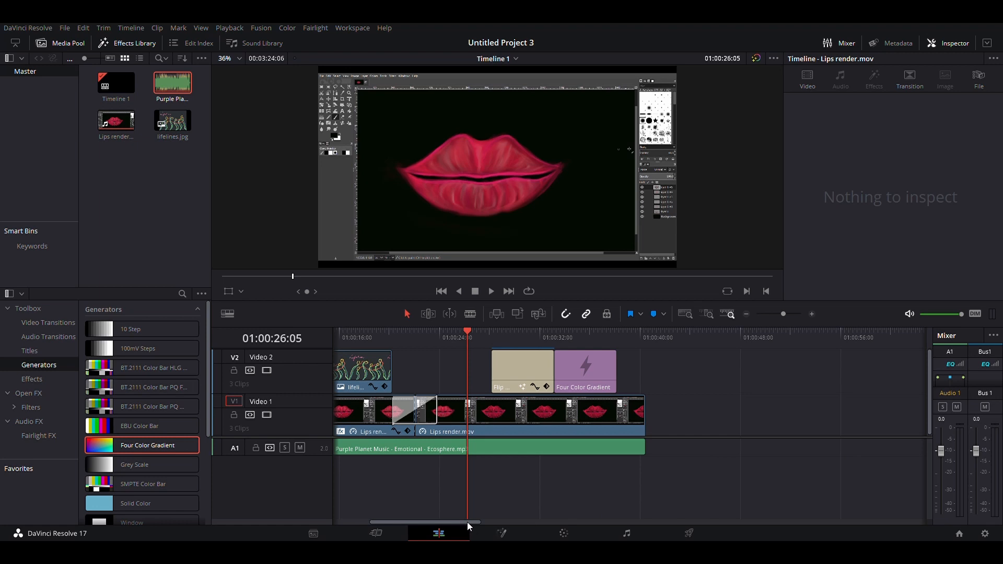
drag(467, 522, 394, 521)
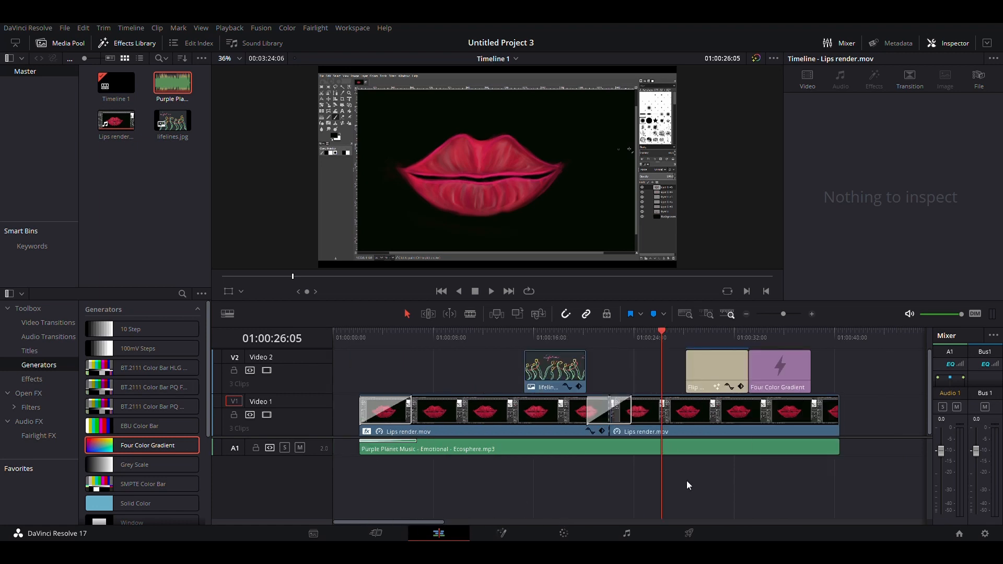
Switch to the Deliver page, compare the Vimeo and Twitter render presets, and choose the YouTube 1080p preset.
click(689, 534)
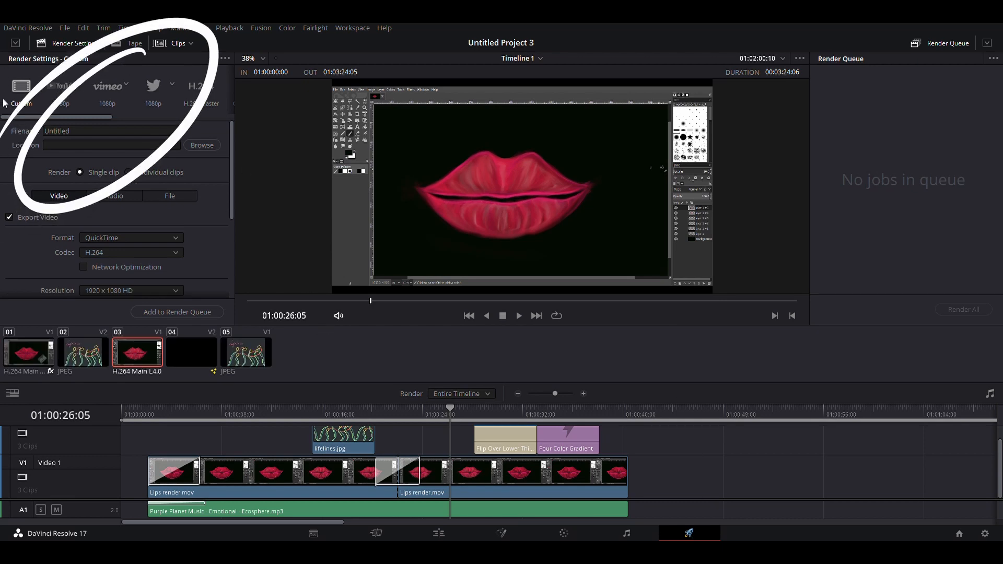
click(61, 90)
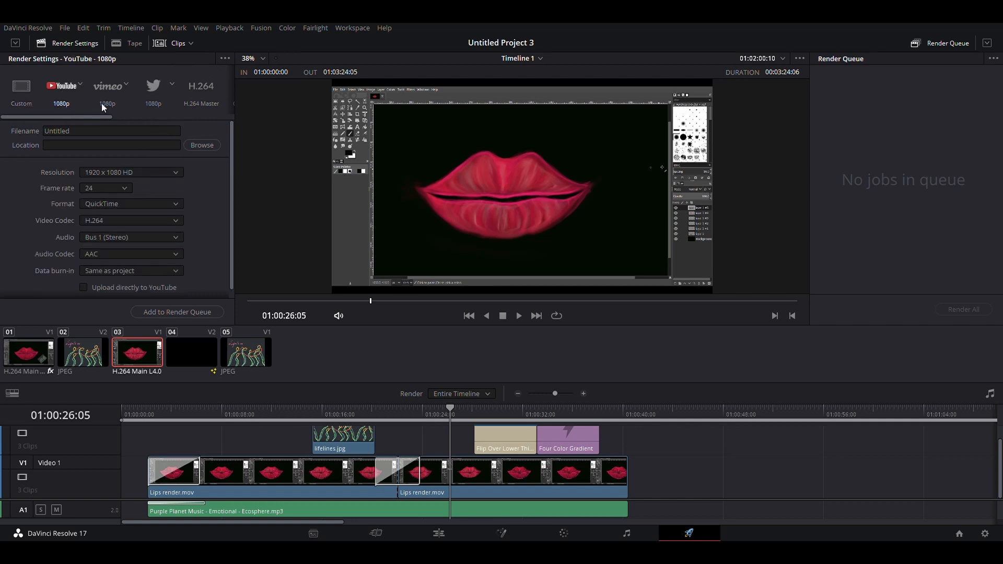
click(108, 88)
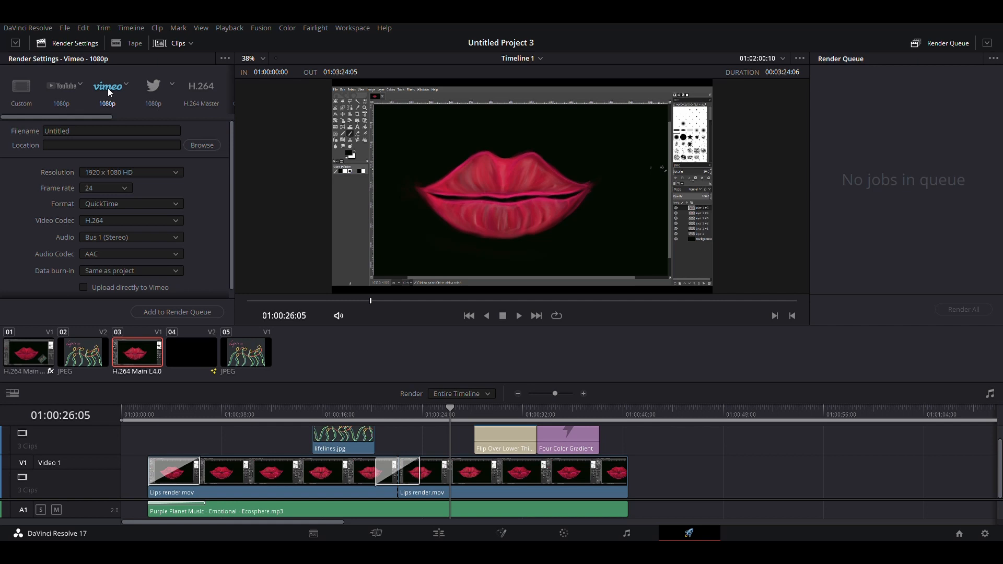
click(153, 86)
click(63, 90)
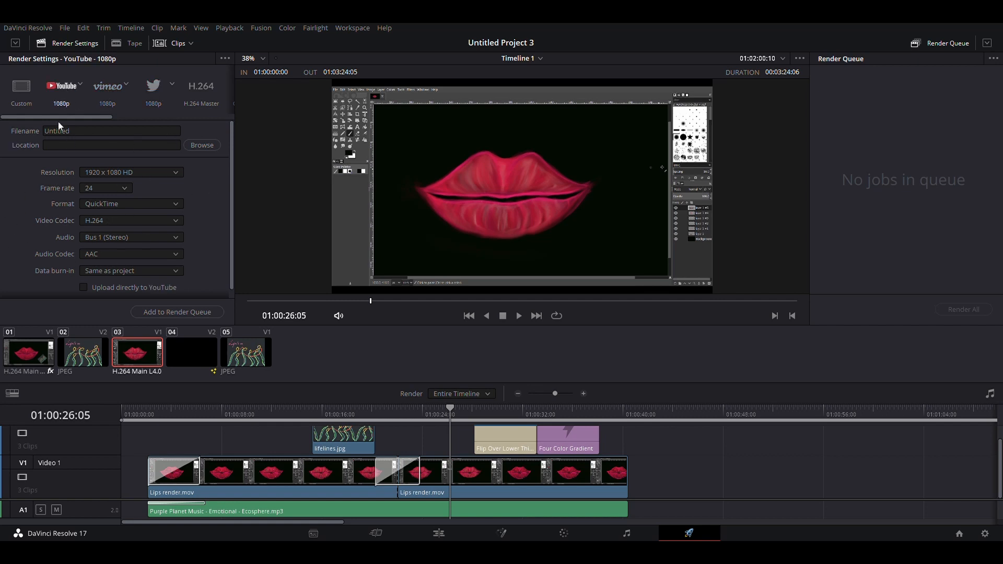
Set the output filename to render and choose the #5 Da Vinci Resolve folder as the save location.
click(110, 137)
key(BackSpace)
key(BackSpace)
key(BackSpace)
key(BackSpace)
key(BackSpace)
key(BackSpace)
key(BackSpace)
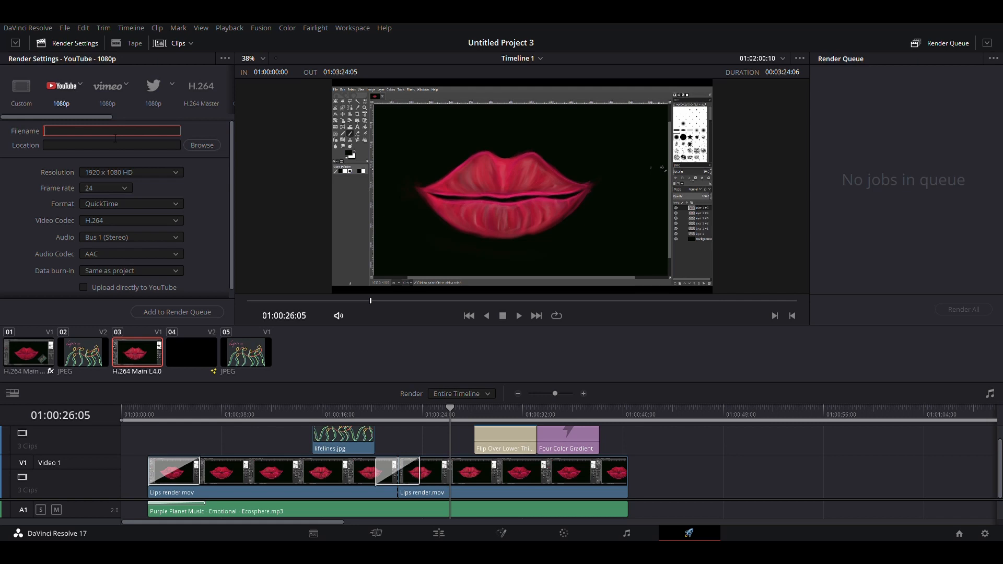
text(render)
click(213, 146)
key(ctrl+v)
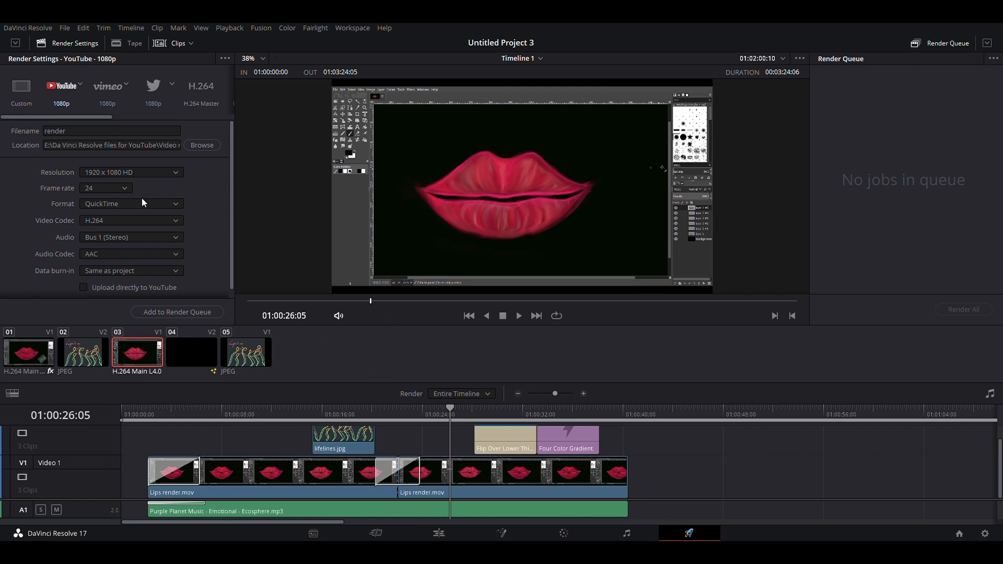
Add the timeline to the render queue with the YouTube settings, and start and stop its rendering.
scroll(197, 218, down, 1)
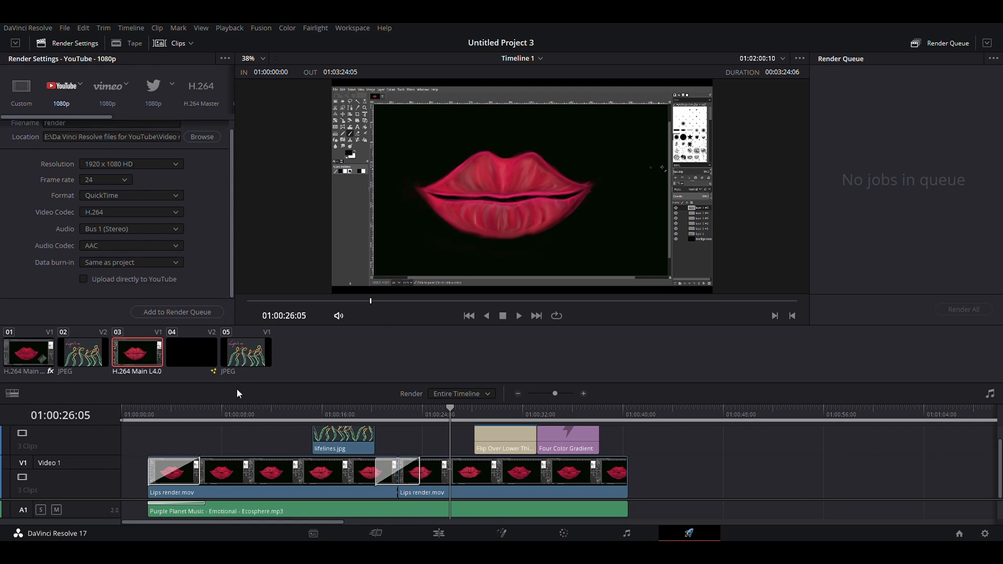
click(185, 312)
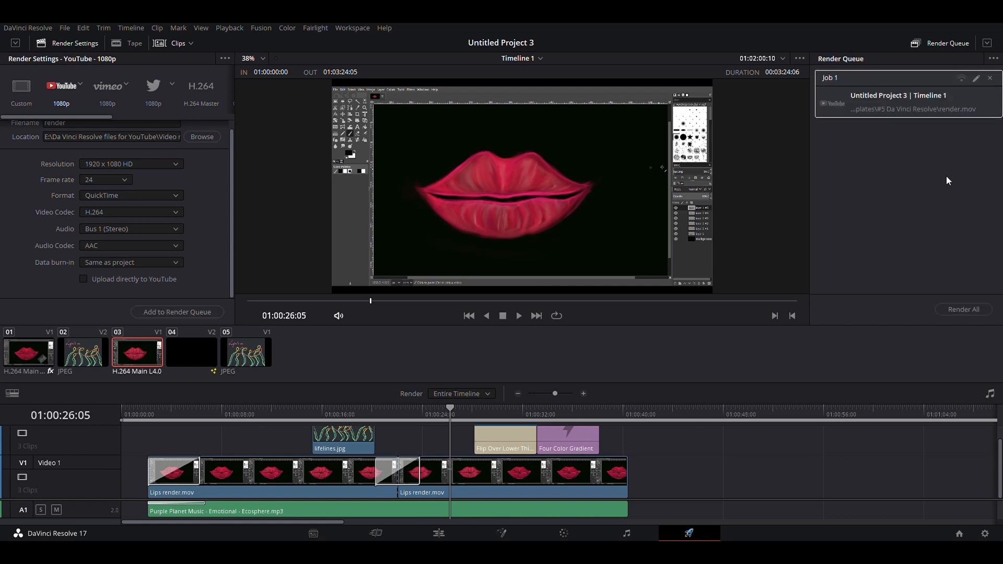
click(955, 309)
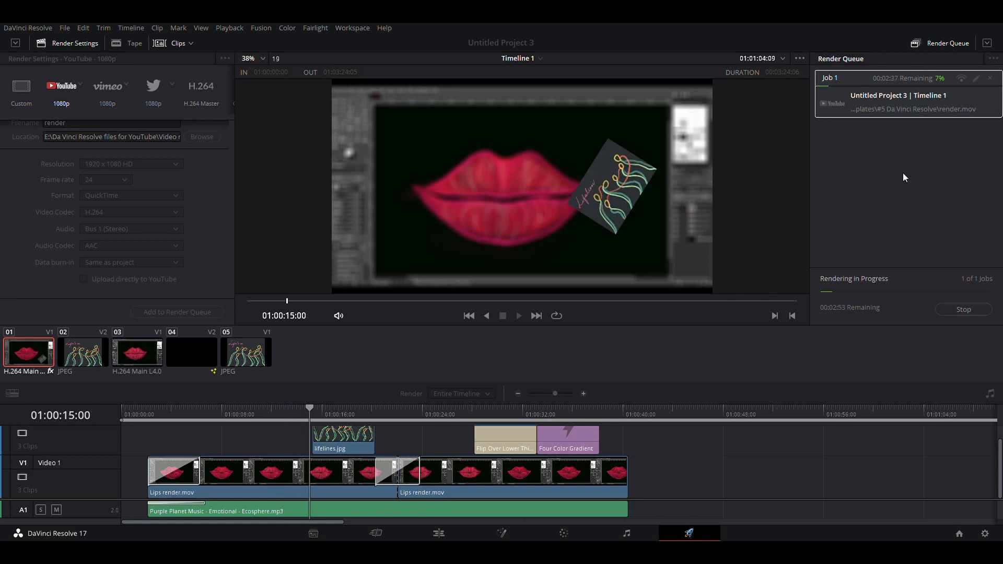
click(964, 310)
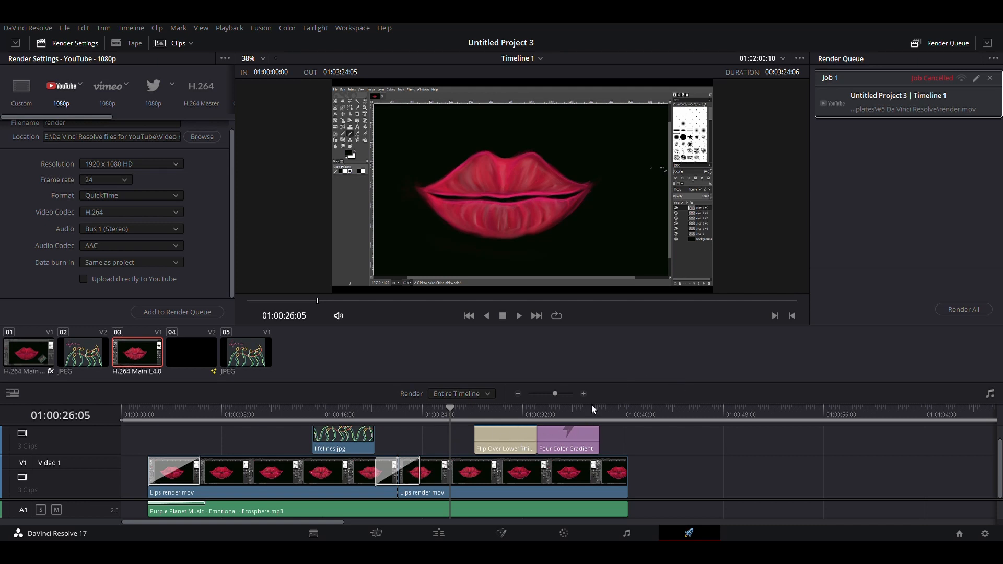
Preview the edited timeline at several points, including 01:00:12:01, 01:00:31:21 and 01:00:28:04, ending at 01:00:24:19.
click(272, 416)
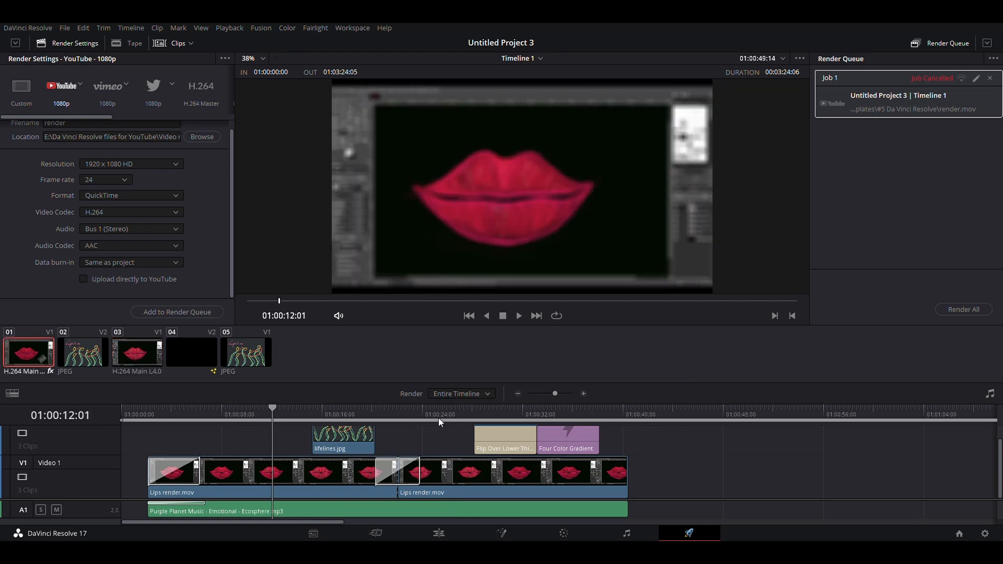
click(439, 416)
click(522, 416)
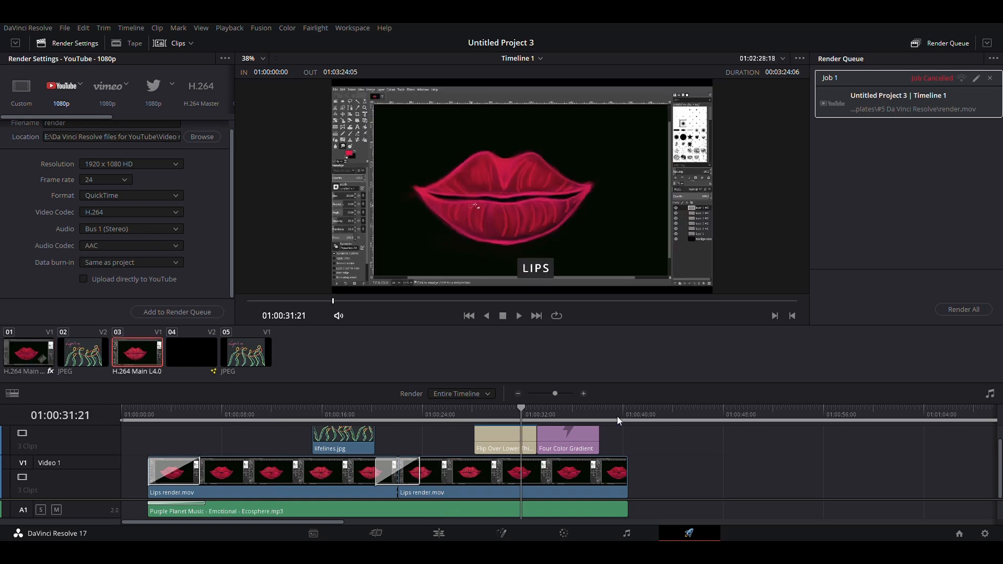
click(580, 412)
click(466, 415)
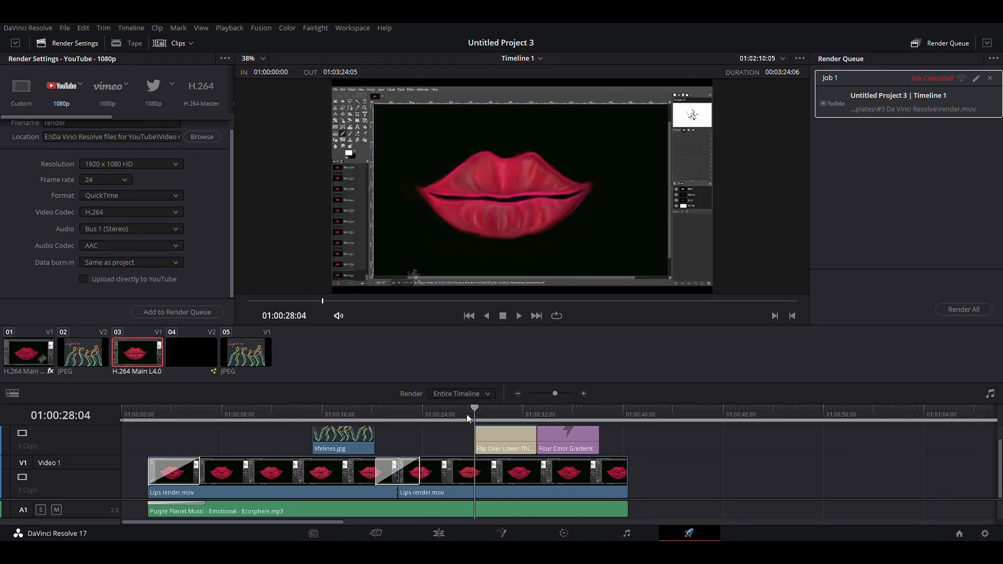
click(431, 413)
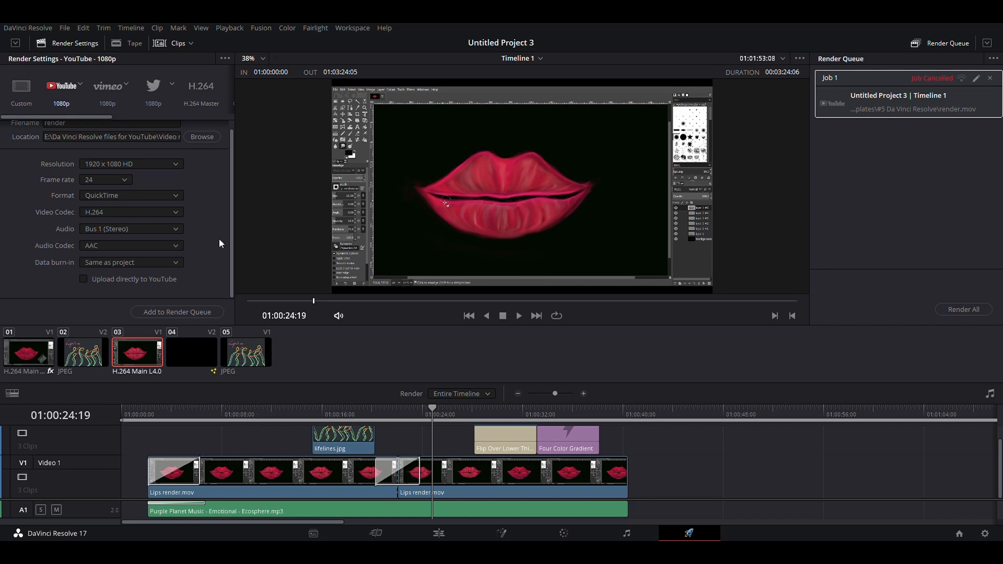
mouse_move(230, 244)
mouse_down()
mouse_move(231, 230)
mouse_move(229, 254)
mouse_up()
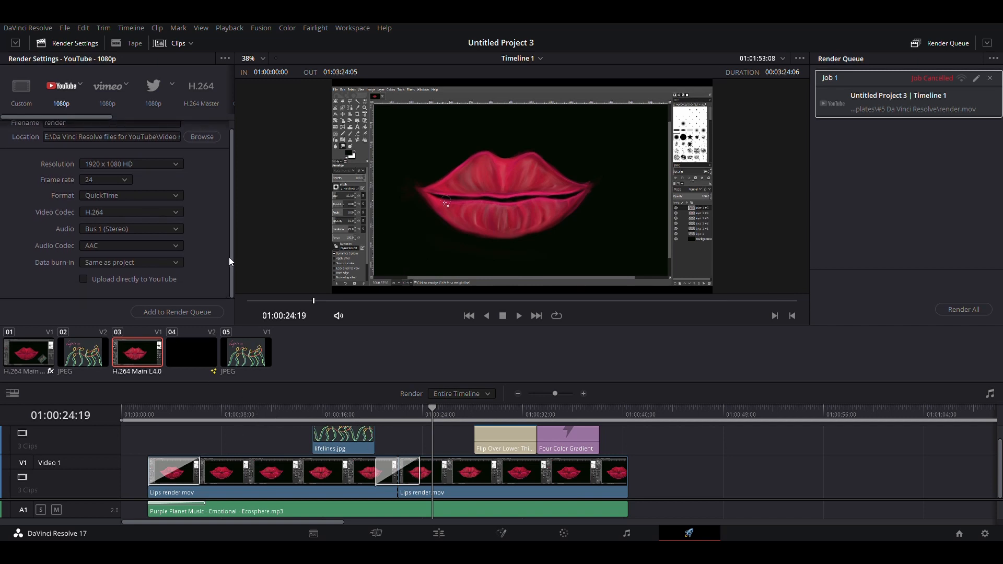